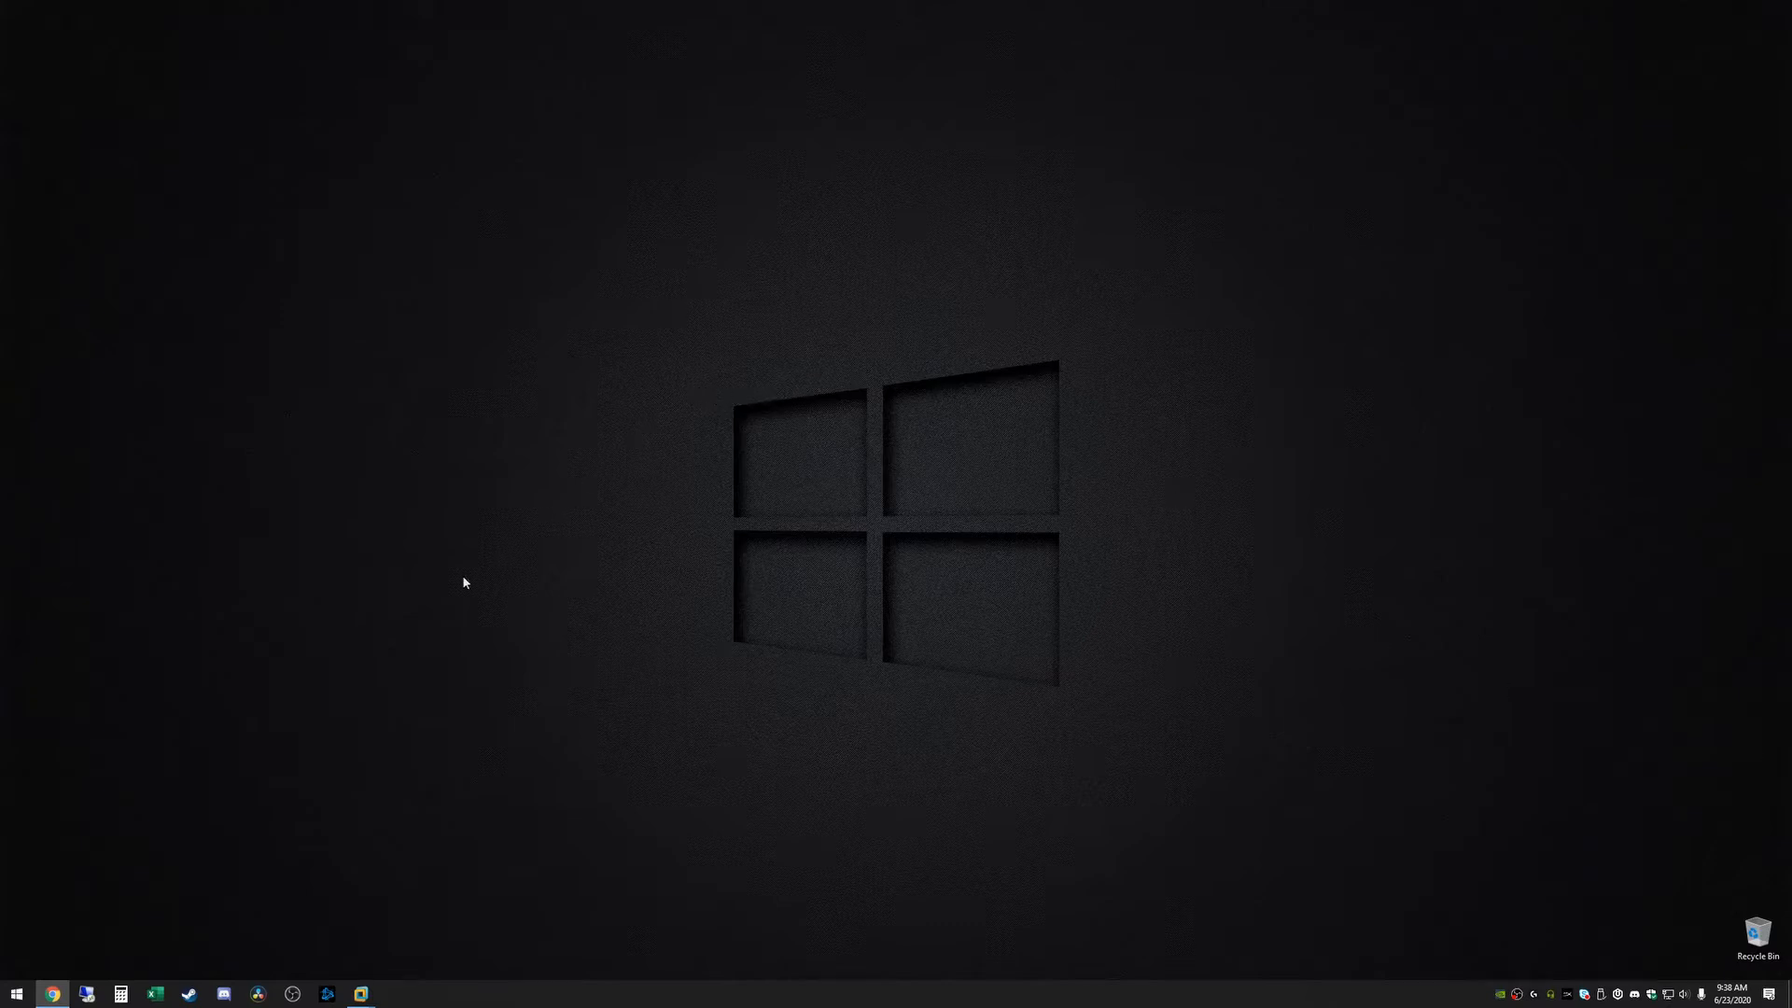
# In Chrome, open Dell Technologies' Isilon Simulator Download page from the search results and review its version and system requirements
pyautogui.click(53, 997)
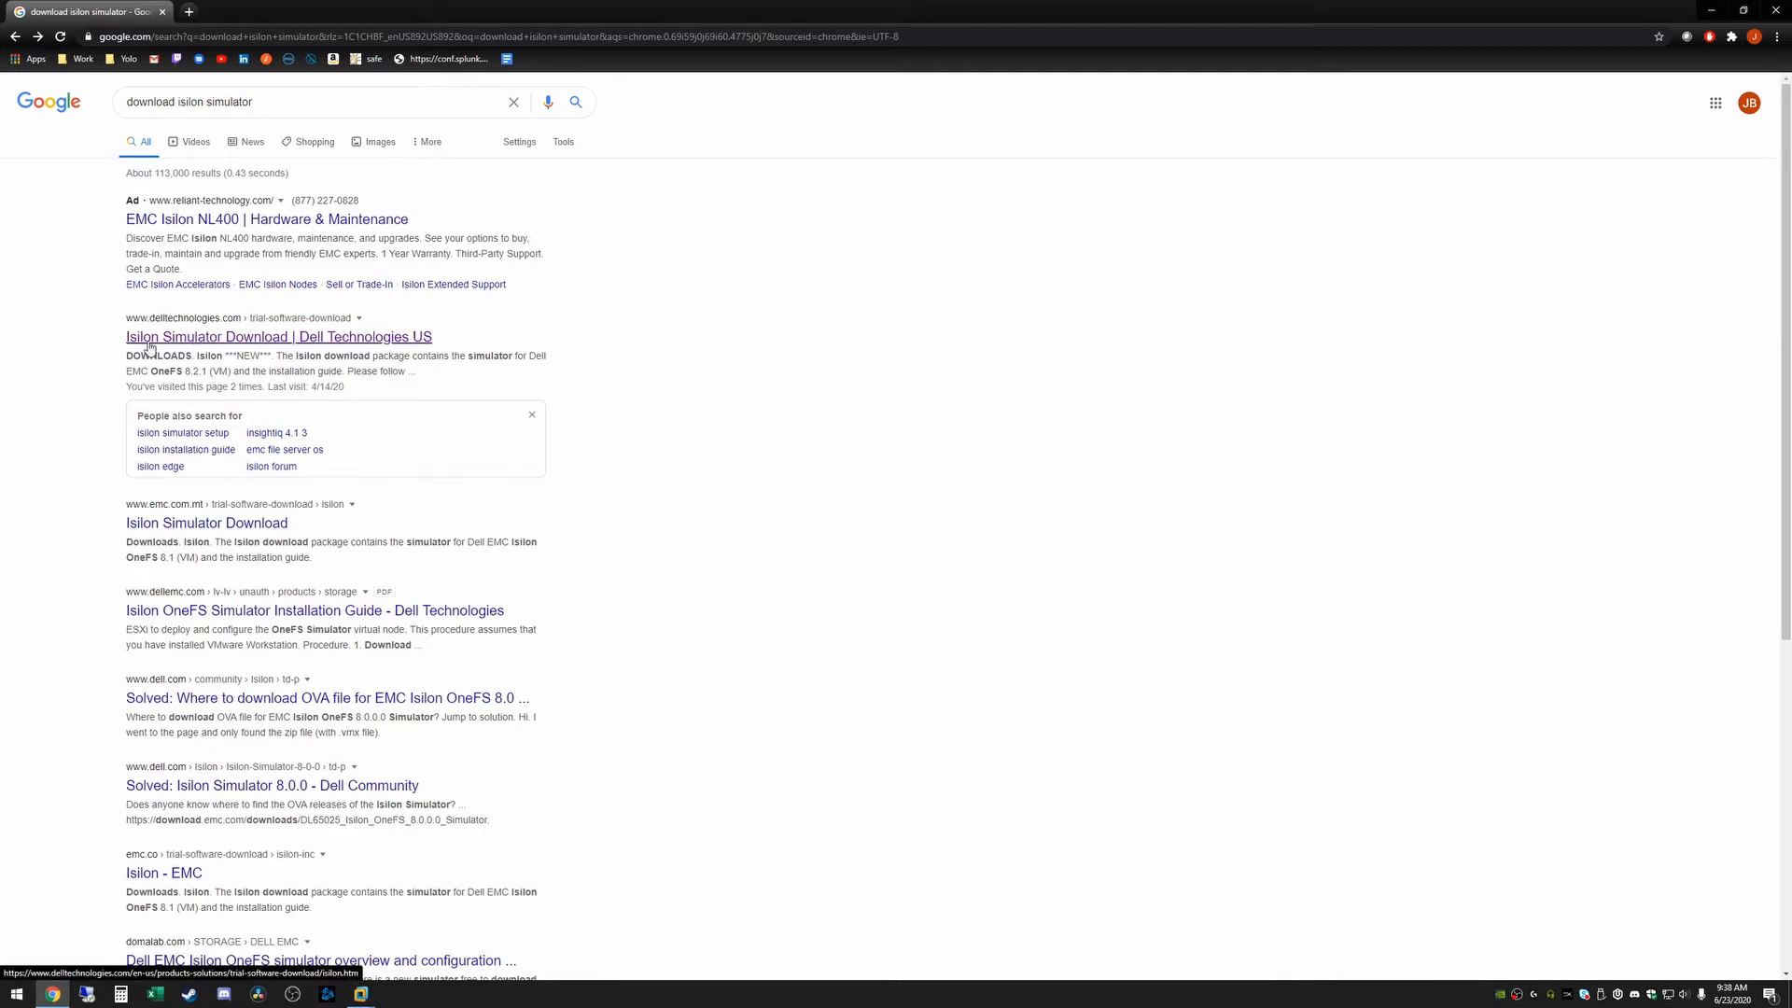
pyautogui.click(257, 340)
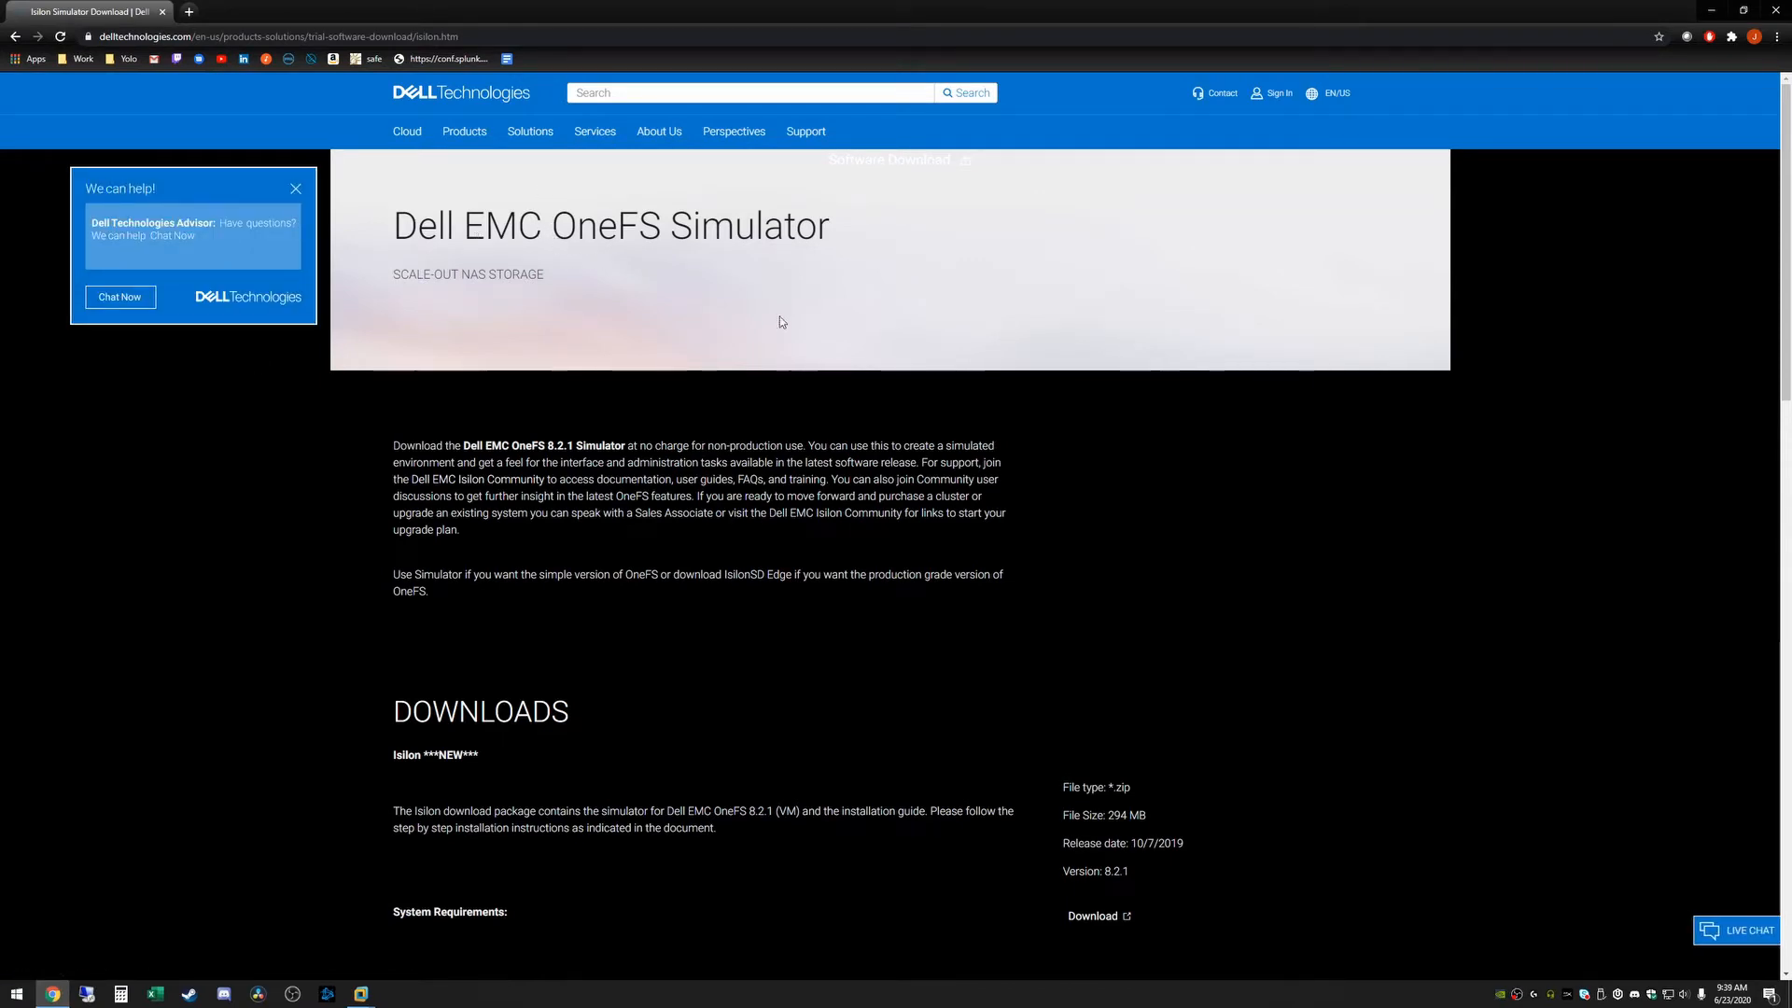
pyautogui.scroll(-2, 836, 522)
pyautogui.scroll(-1, 824, 530)
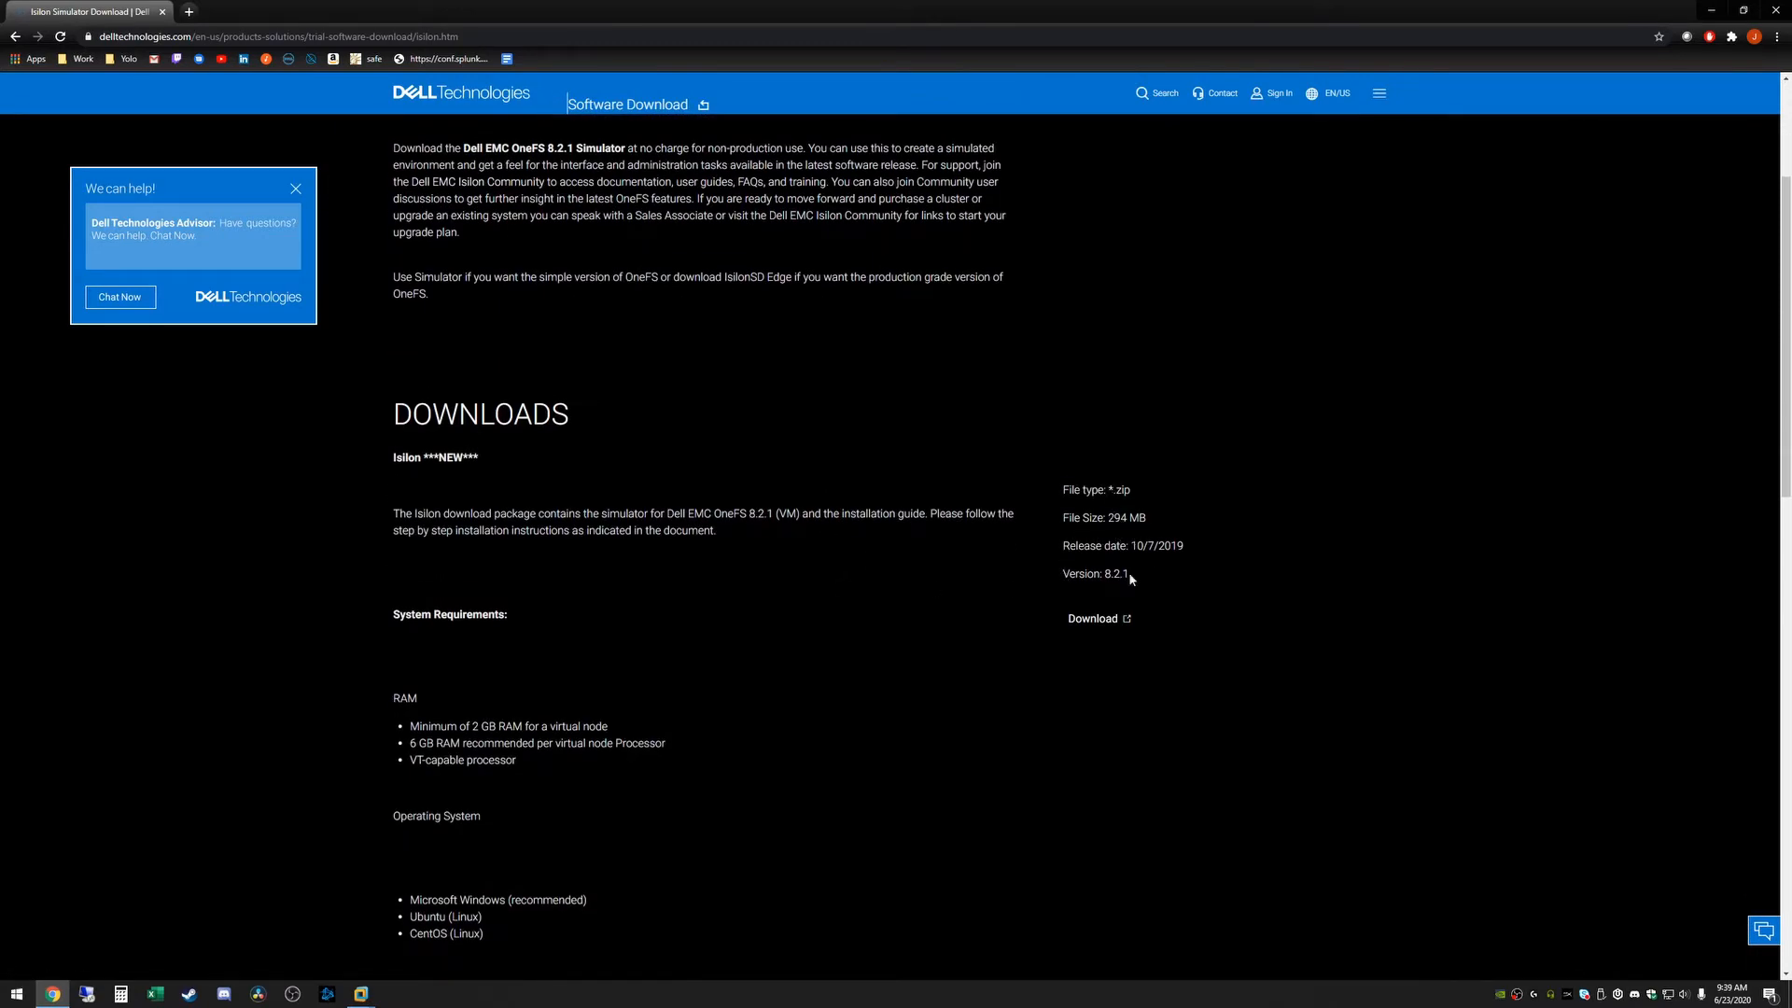
pyautogui.moveTo(1130, 579); pyautogui.dragTo(1106, 575)
pyautogui.scroll(-1, 455, 697)
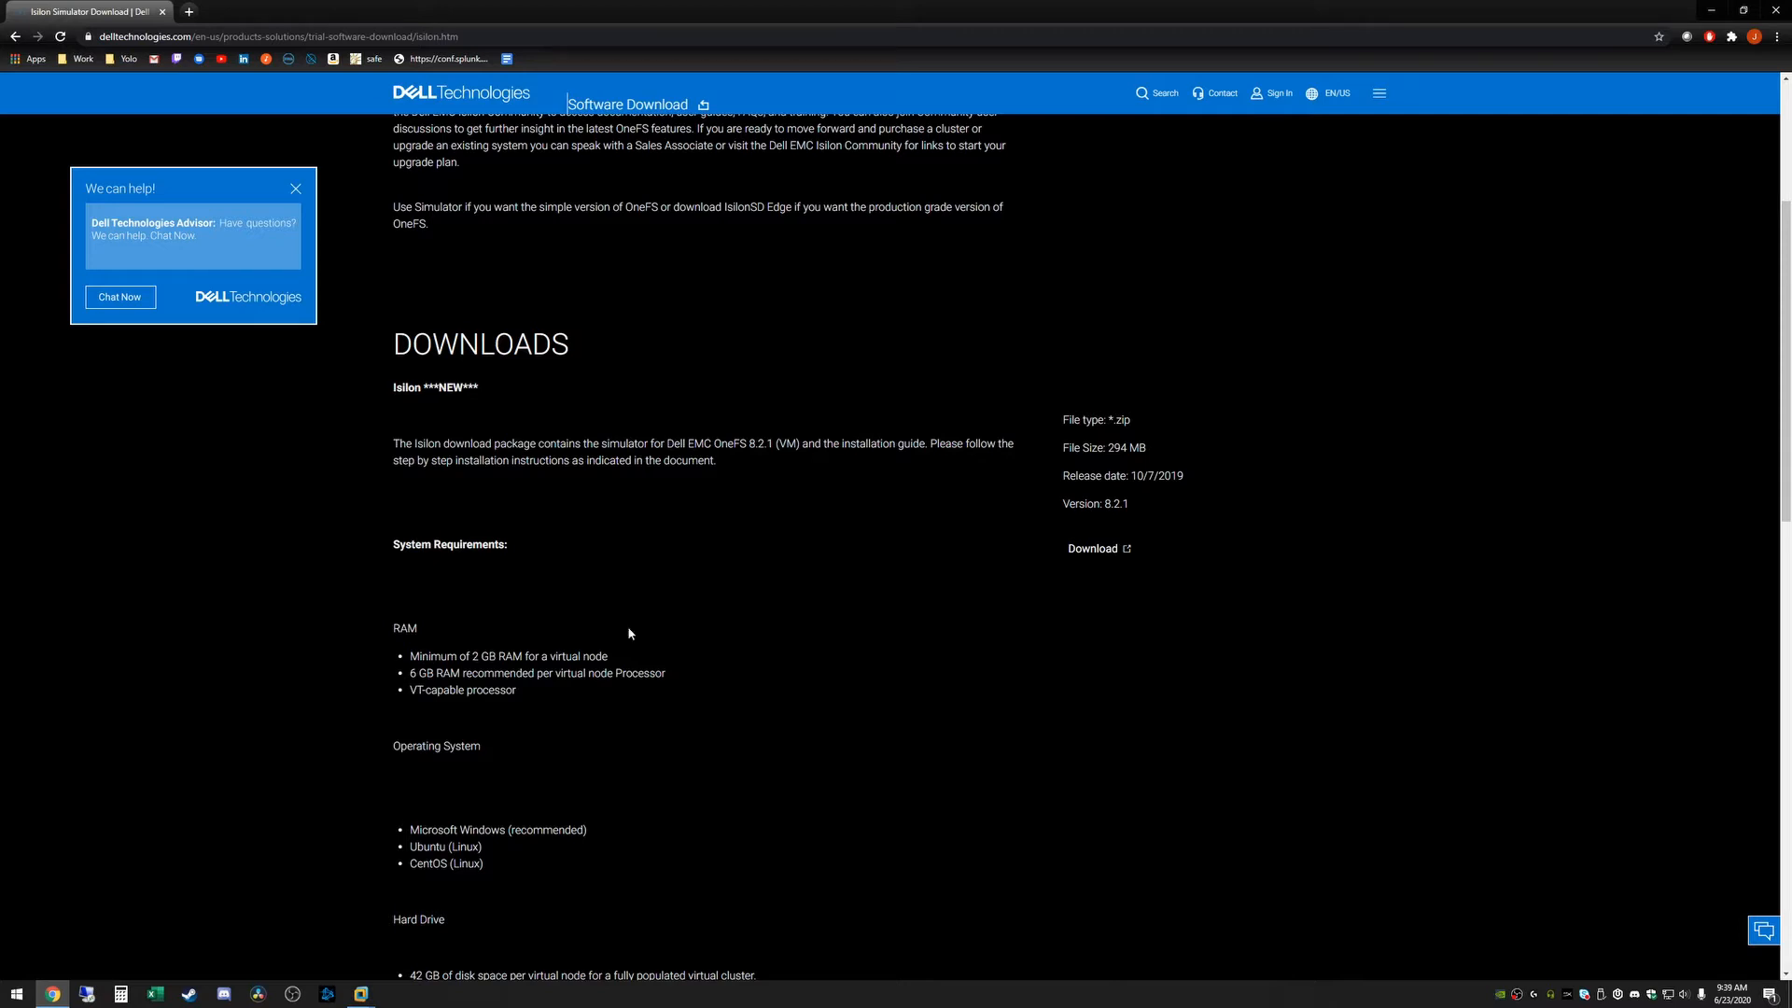
pyautogui.scroll(1, 709, 595)
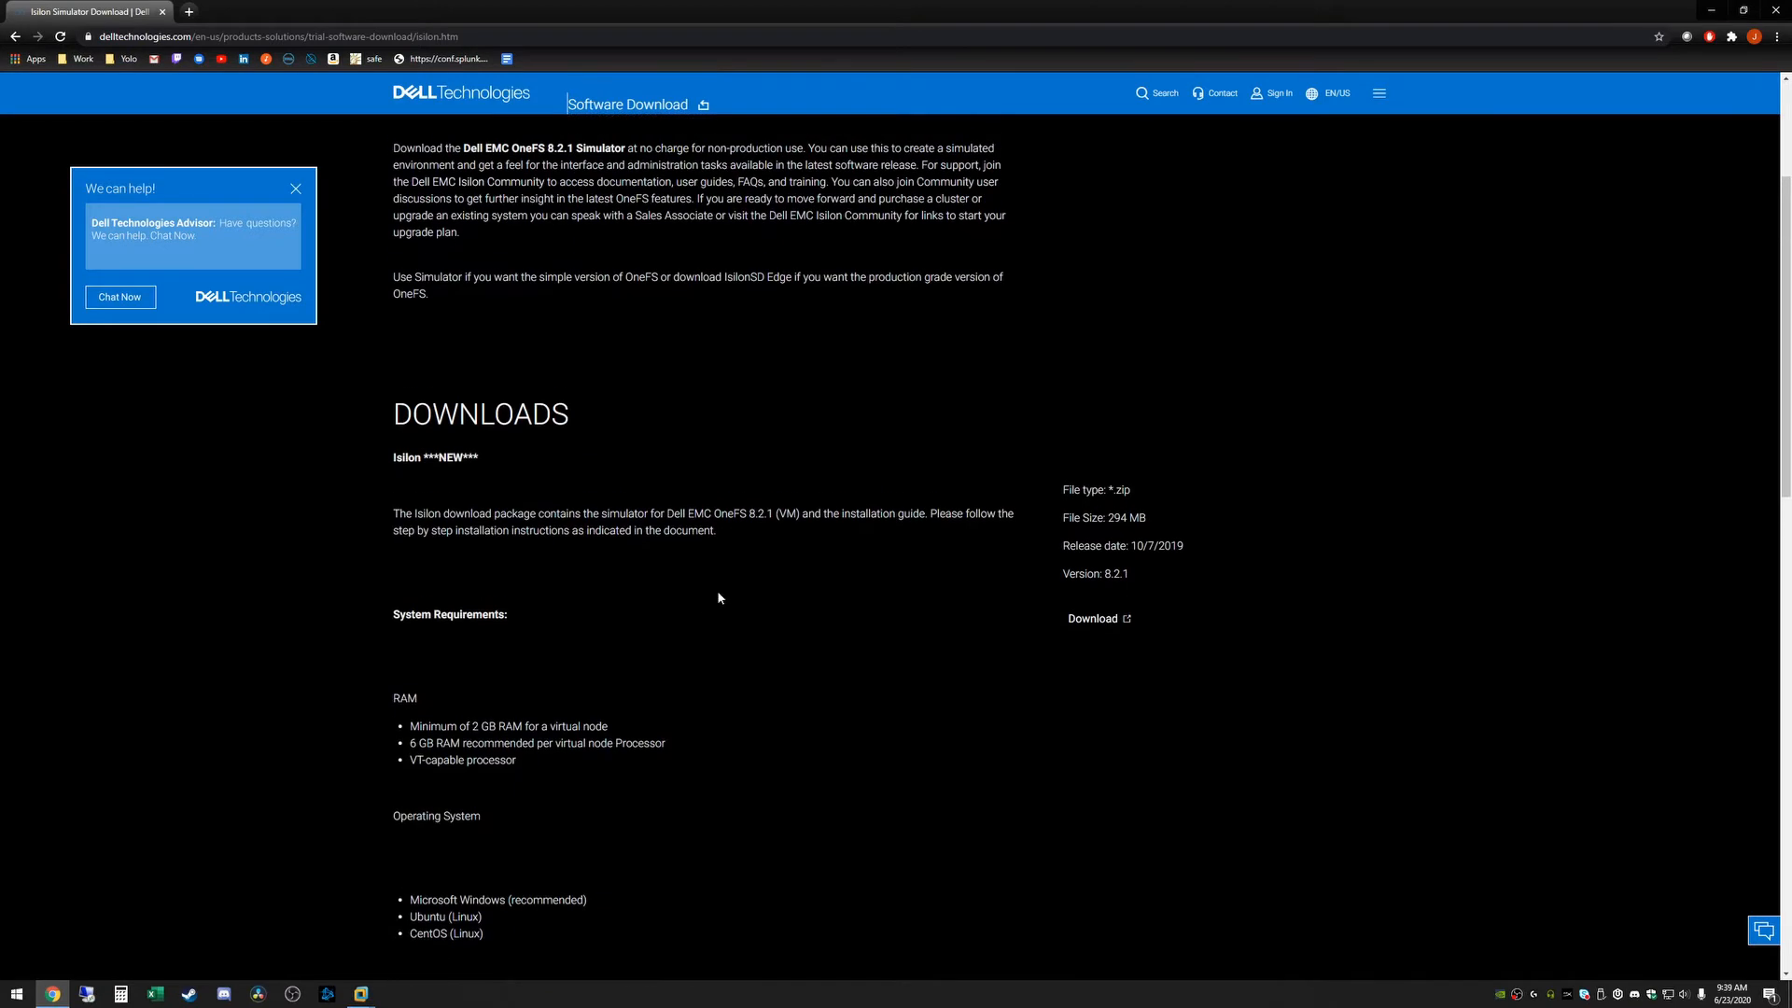
# Download the OneFS 8.2.1 Simulator package, declining the feedback survey and agreeing to the evaluation license, and return to the desktop
pyautogui.click(1100, 621)
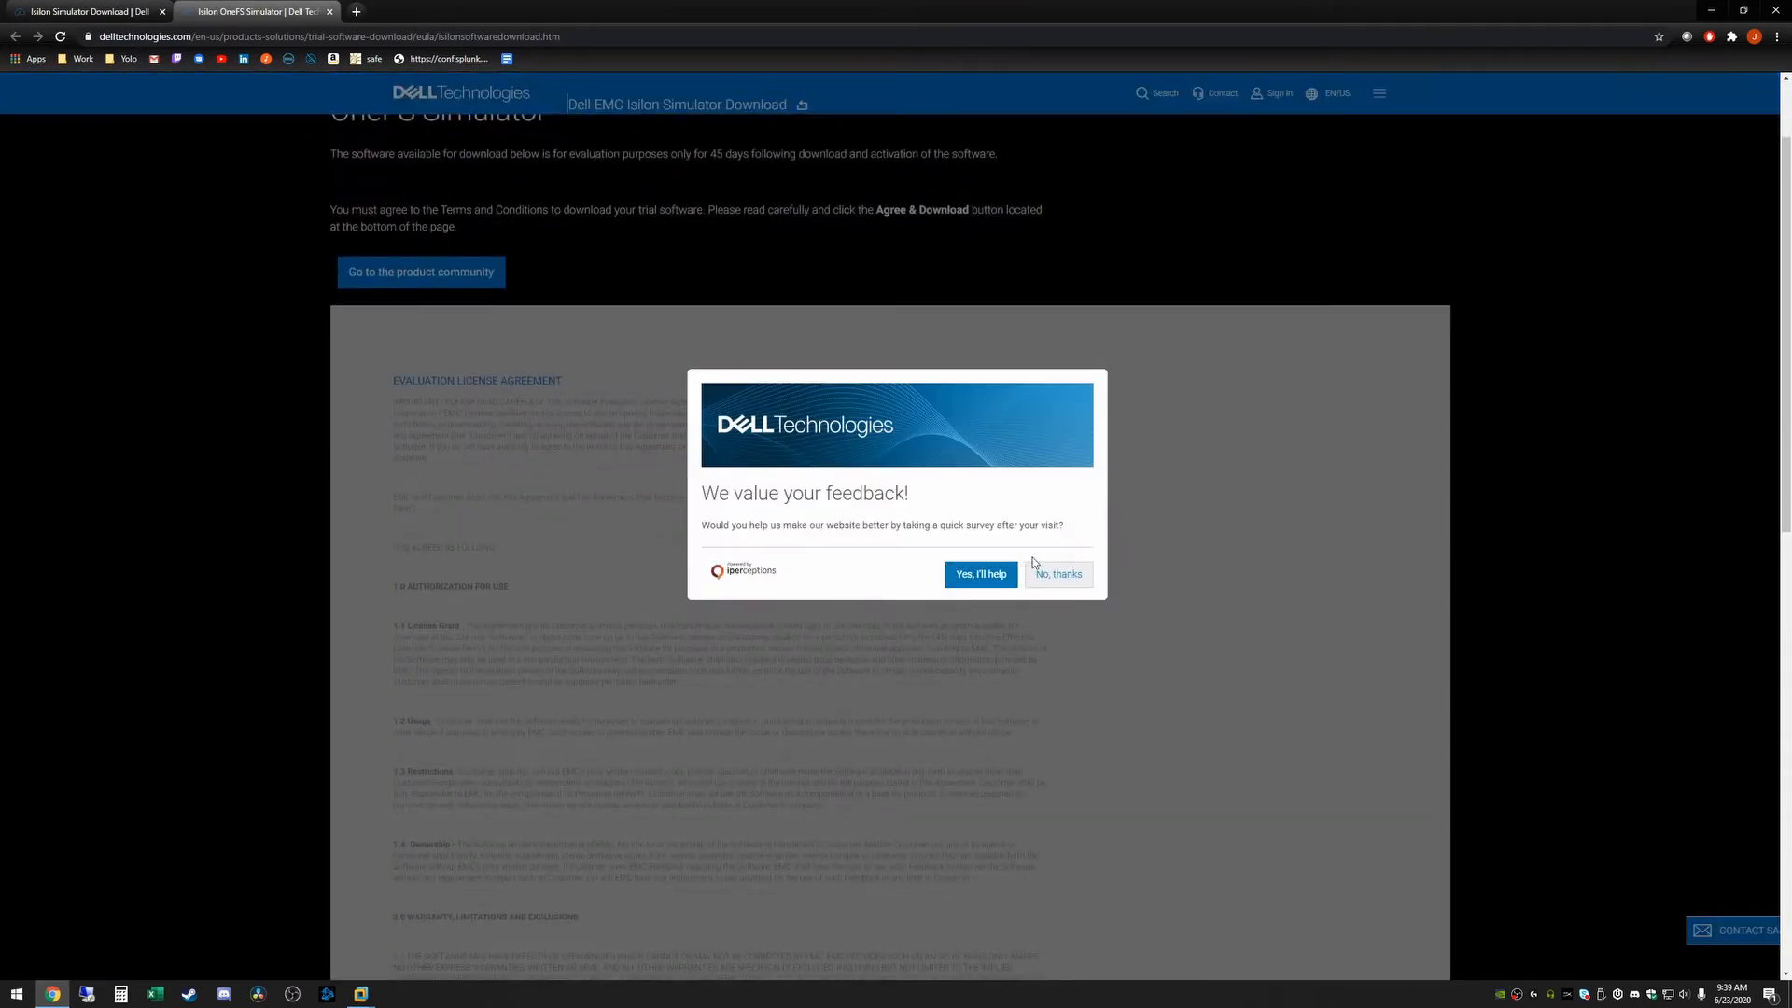
pyautogui.click(1060, 574)
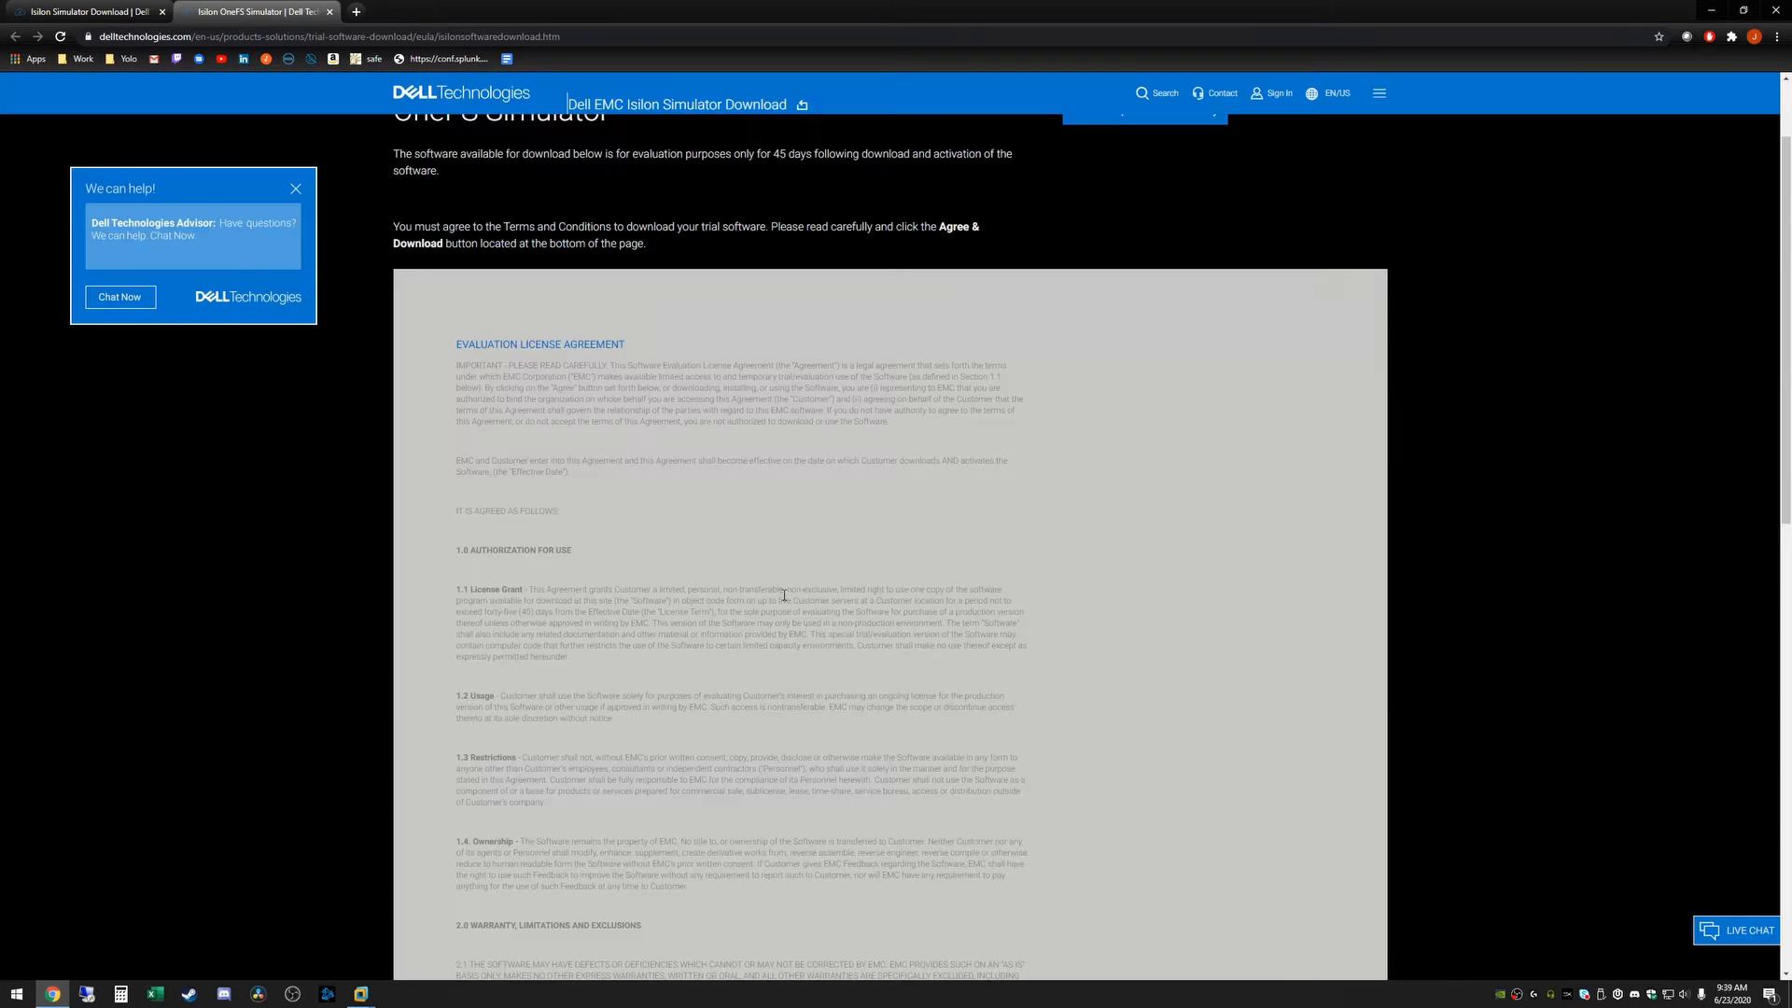
pyautogui.scroll(-4, 747, 573)
pyautogui.scroll(-5, 747, 573)
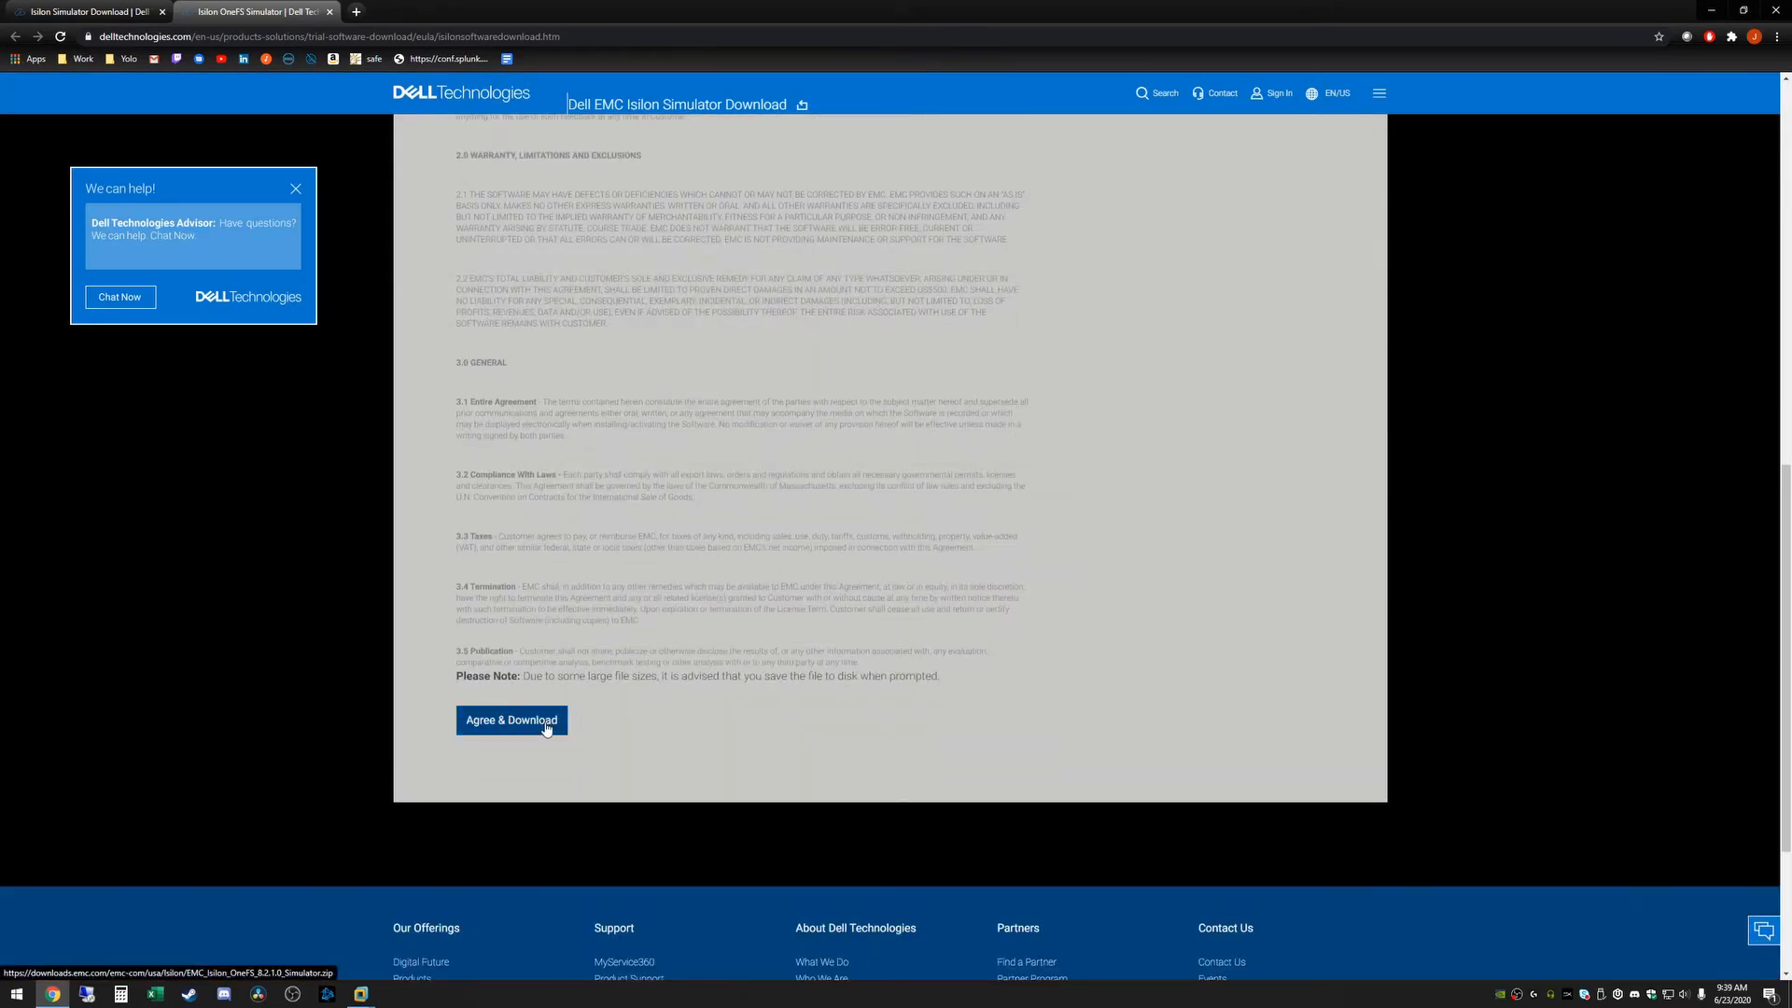
pyautogui.click(547, 730)
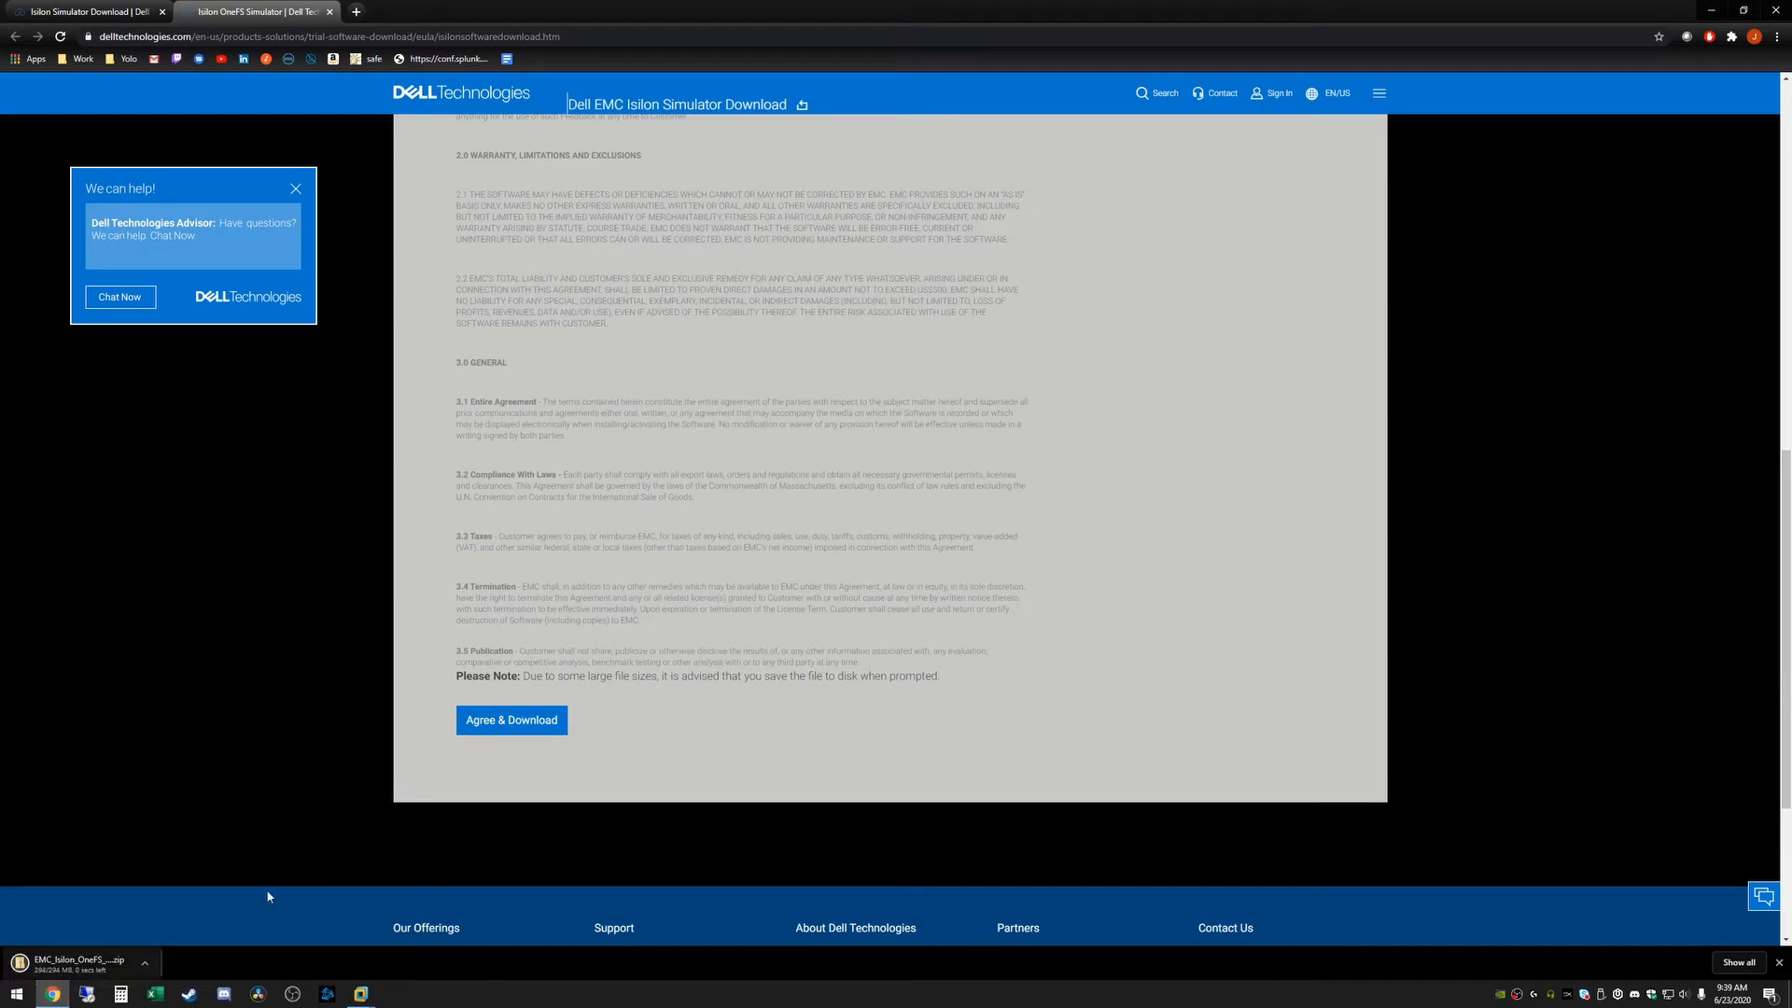
pyautogui.click(1711, 9)
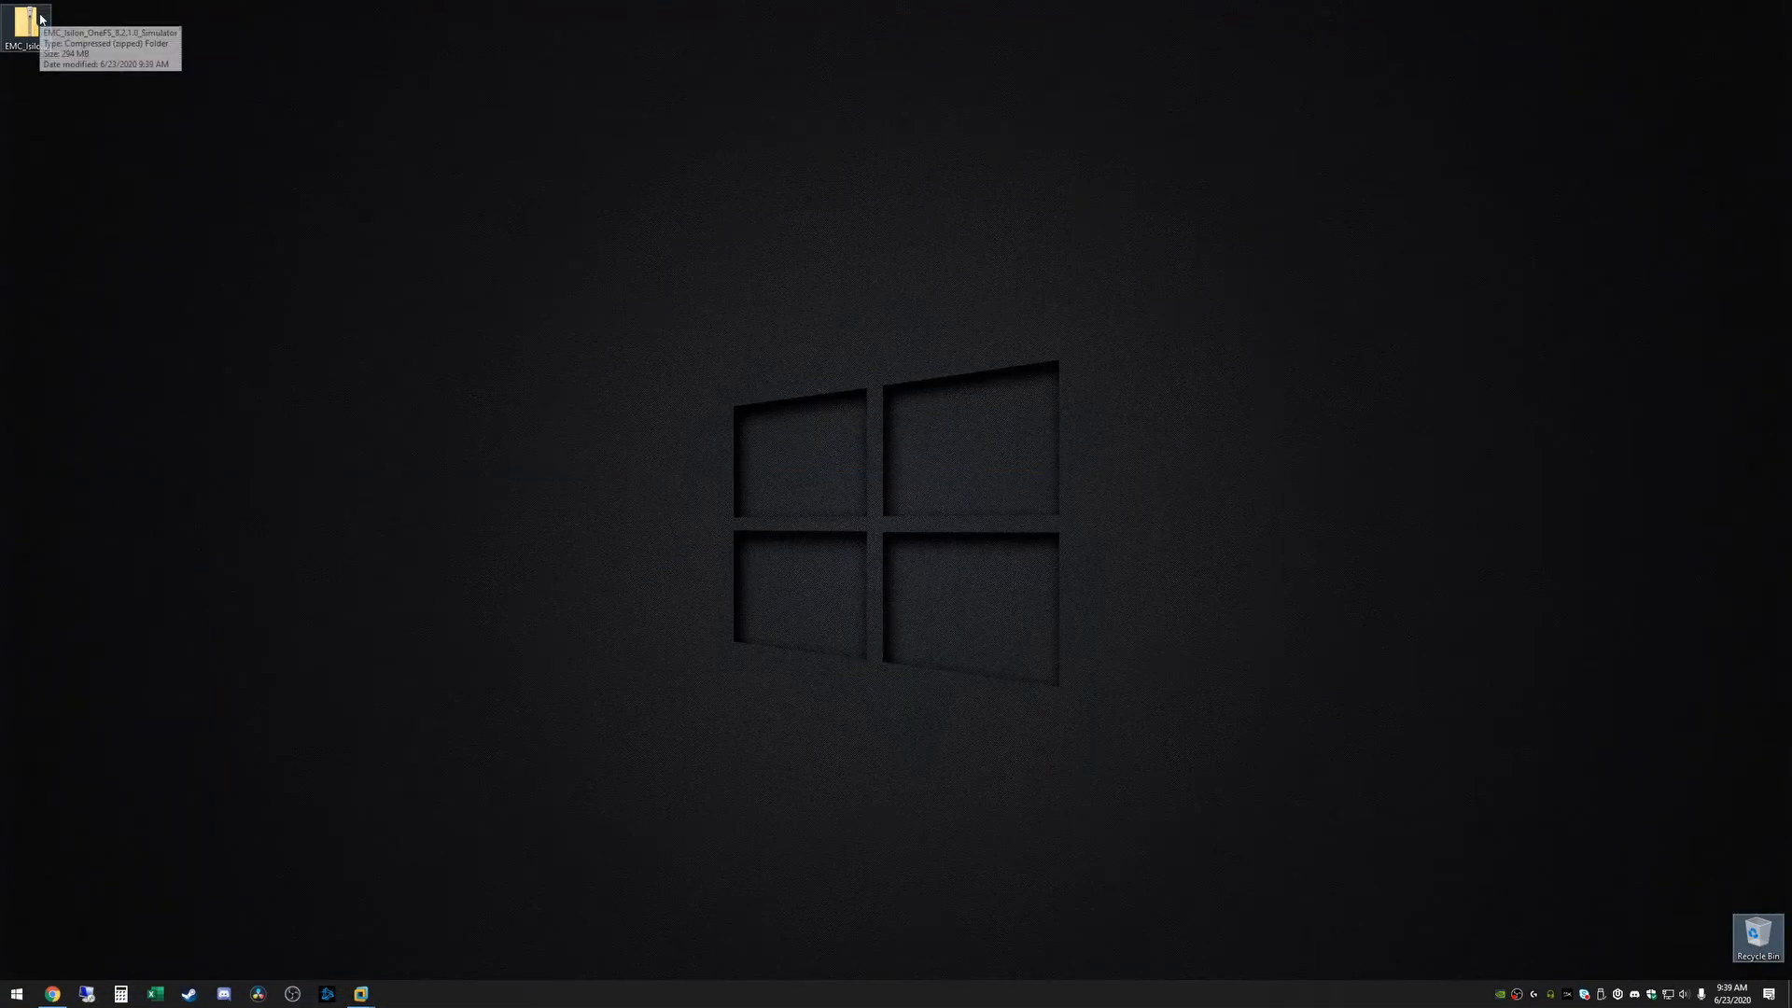
# Open the downloaded EMC_Isilon_OneFS_8.2.1.0_Simulator archive and copy Isilon_OneFS_Simulator_Install_Guide from its inner folder to the desktop
pyautogui.click(41, 19)
pyautogui.doubleClick(41, 18)
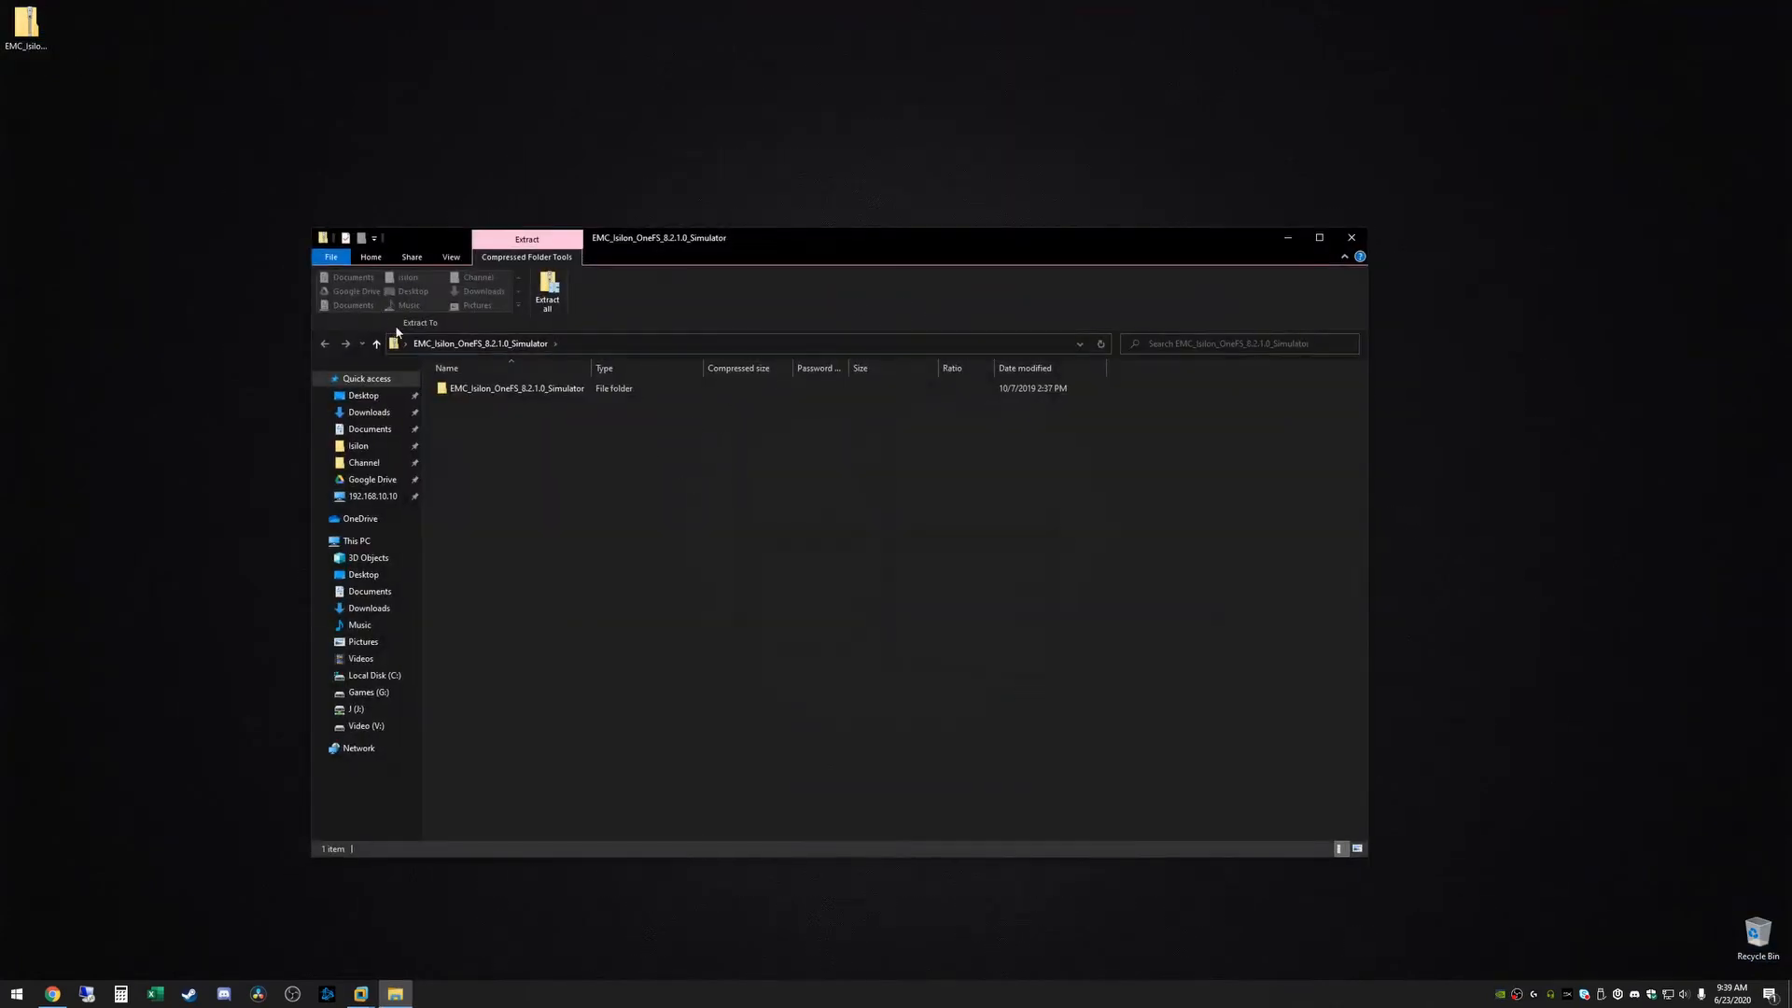
pyautogui.doubleClick(509, 388)
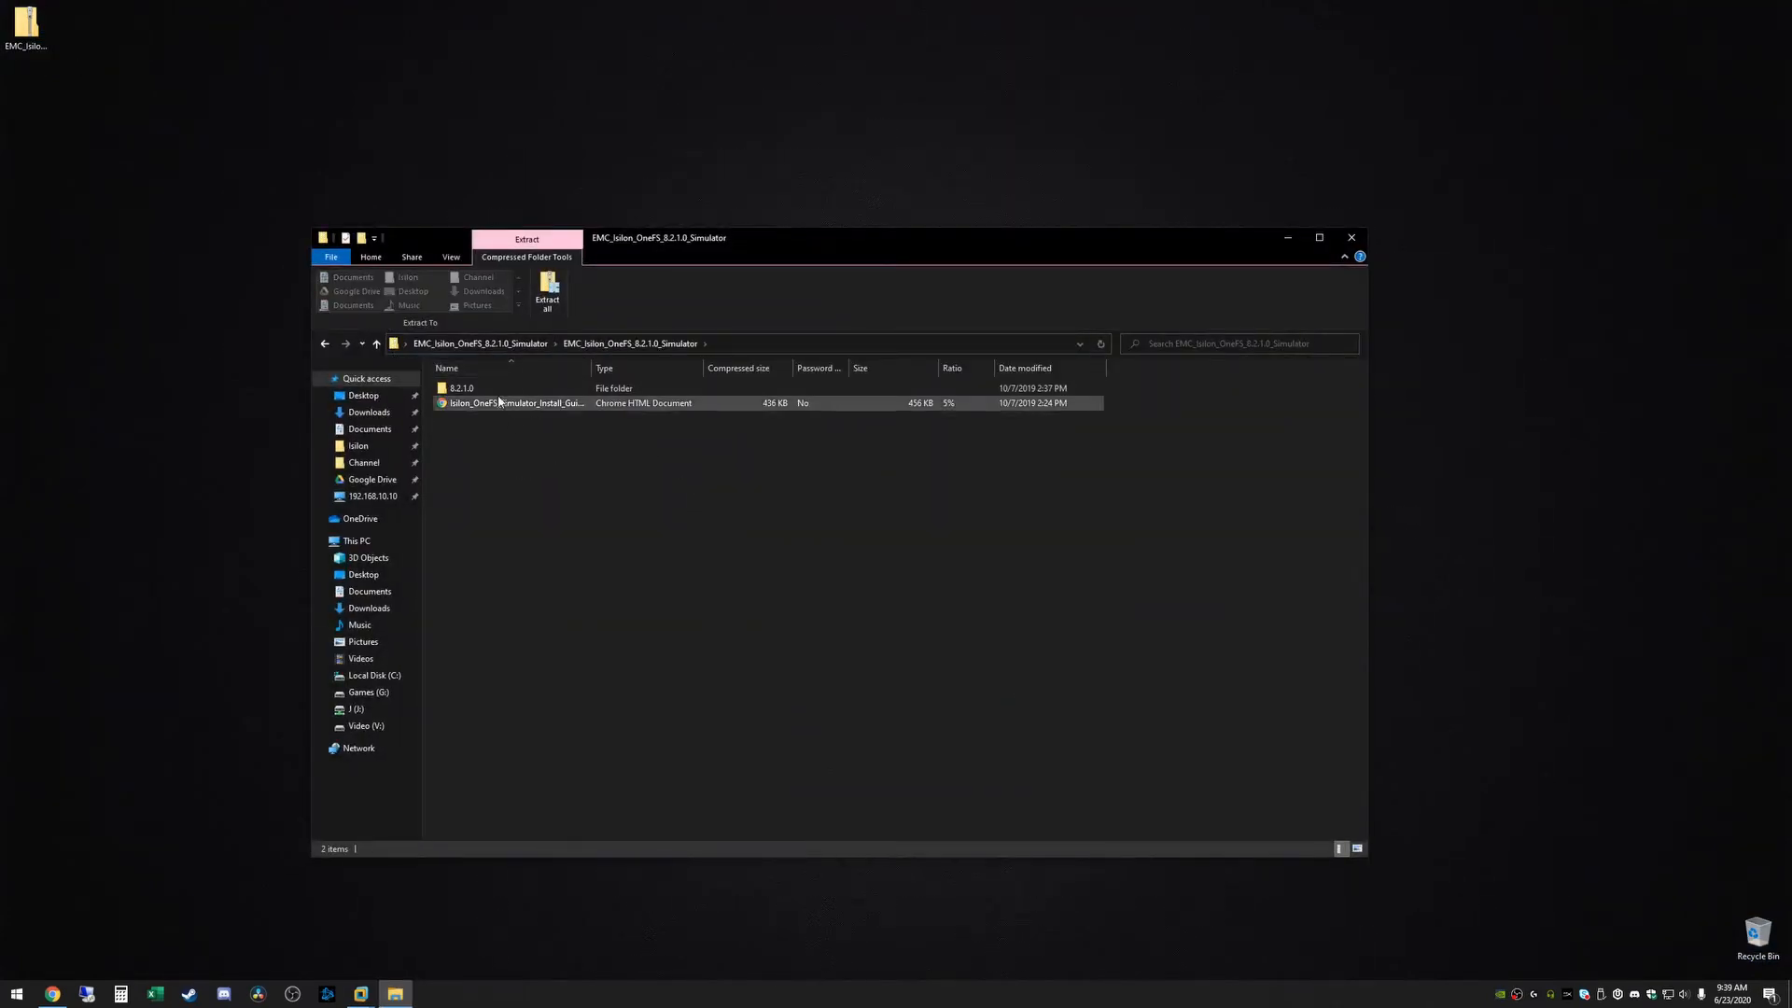
pyautogui.moveTo(592, 367); pyautogui.dragTo(748, 361)
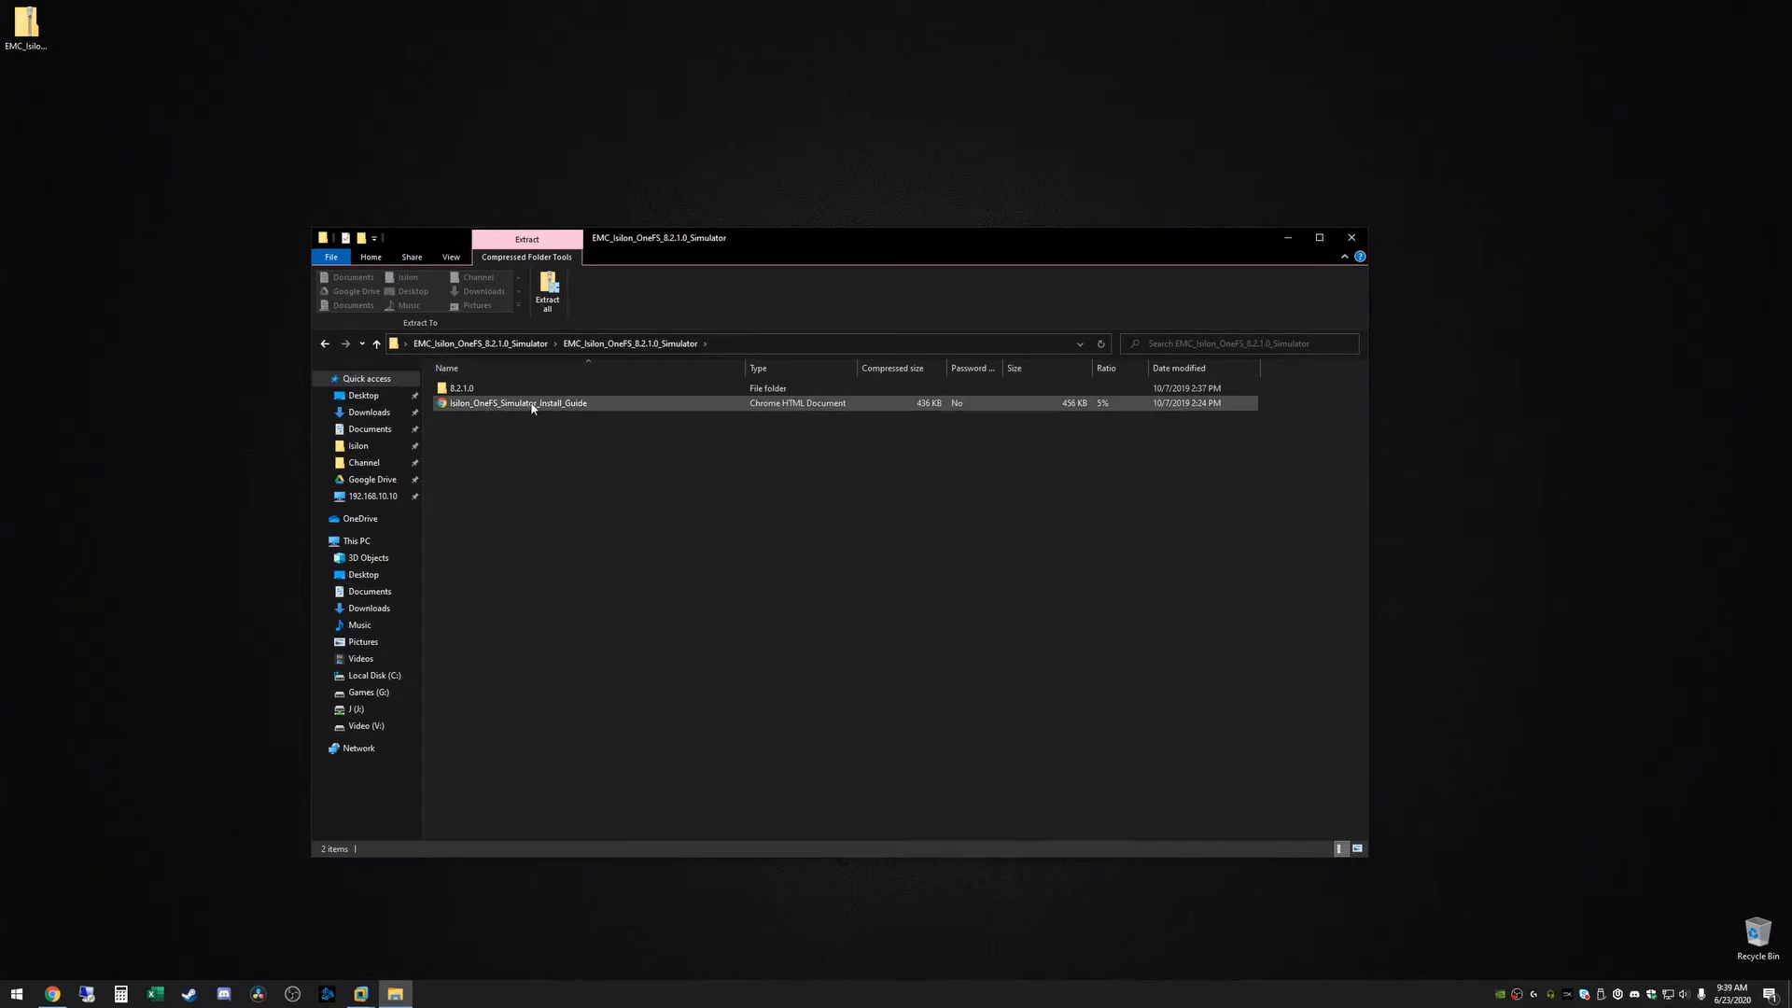
pyautogui.moveTo(523, 404); pyautogui.dragTo(186, 215)
# Copy the 8.2.1.0 virtual appliance file from the archive's 8.2.1.0 folder to the desktop and close the archive
pyautogui.click(477, 390)
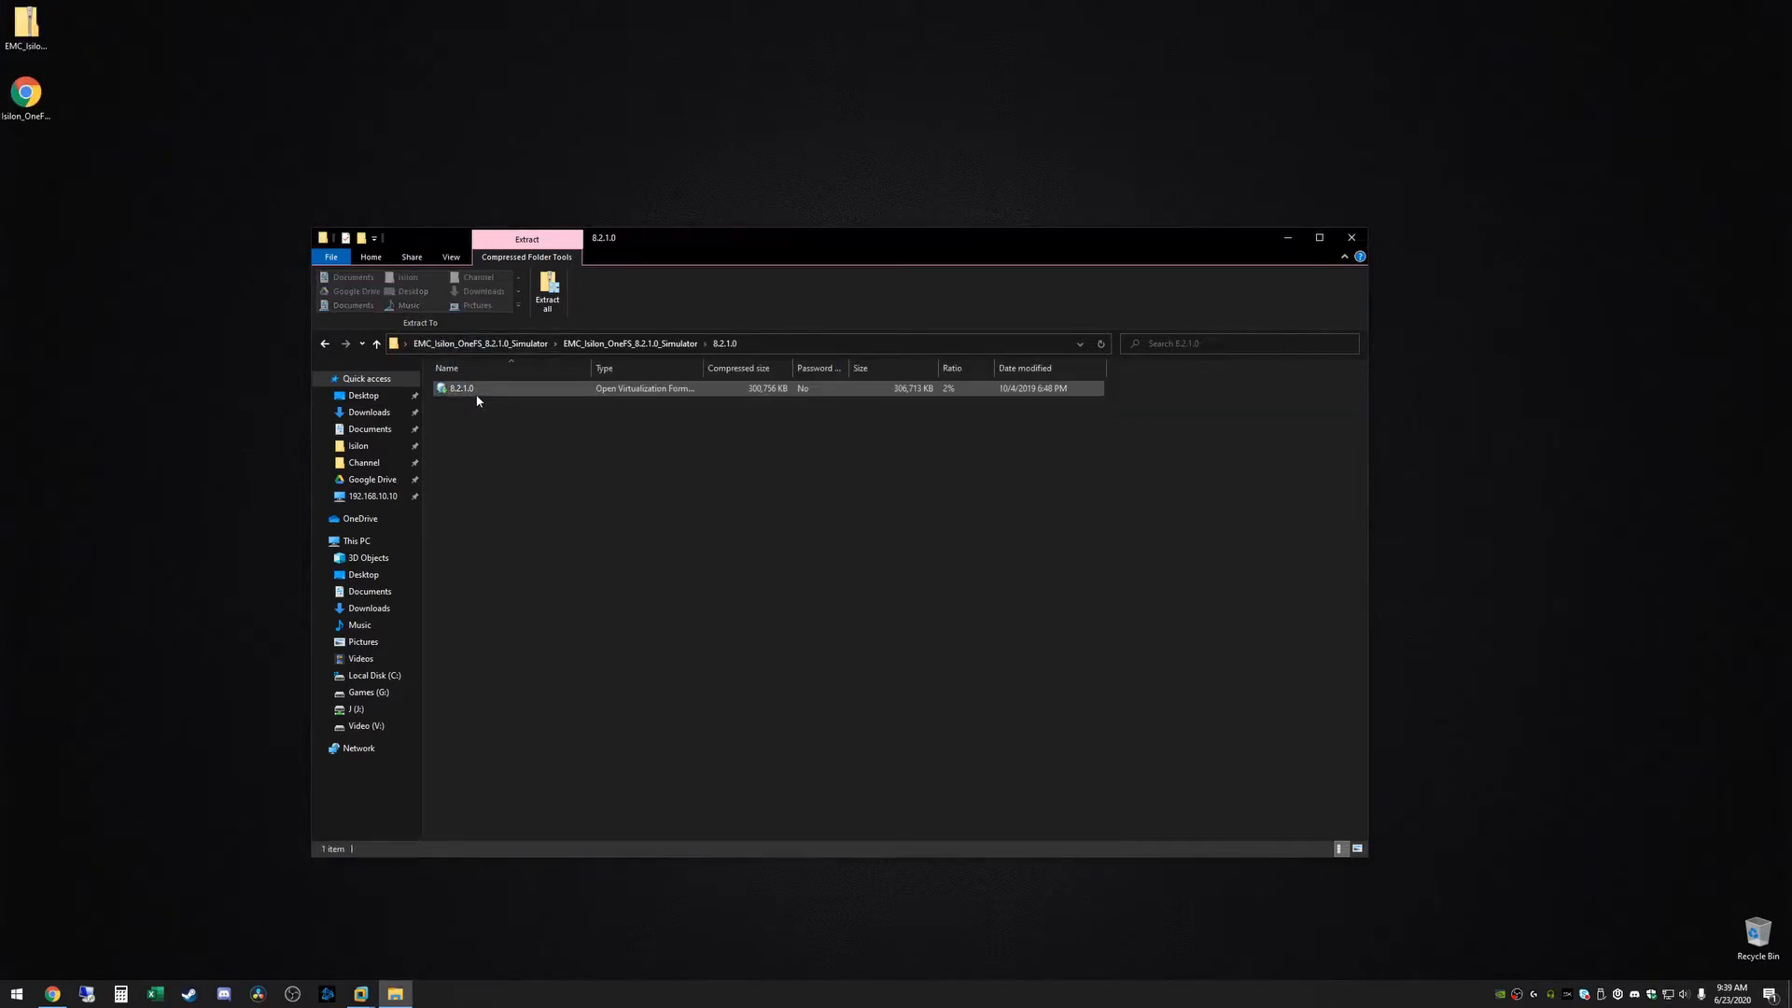
pyautogui.doubleClick(459, 389)
pyautogui.moveTo(455, 396); pyautogui.dragTo(88, 319)
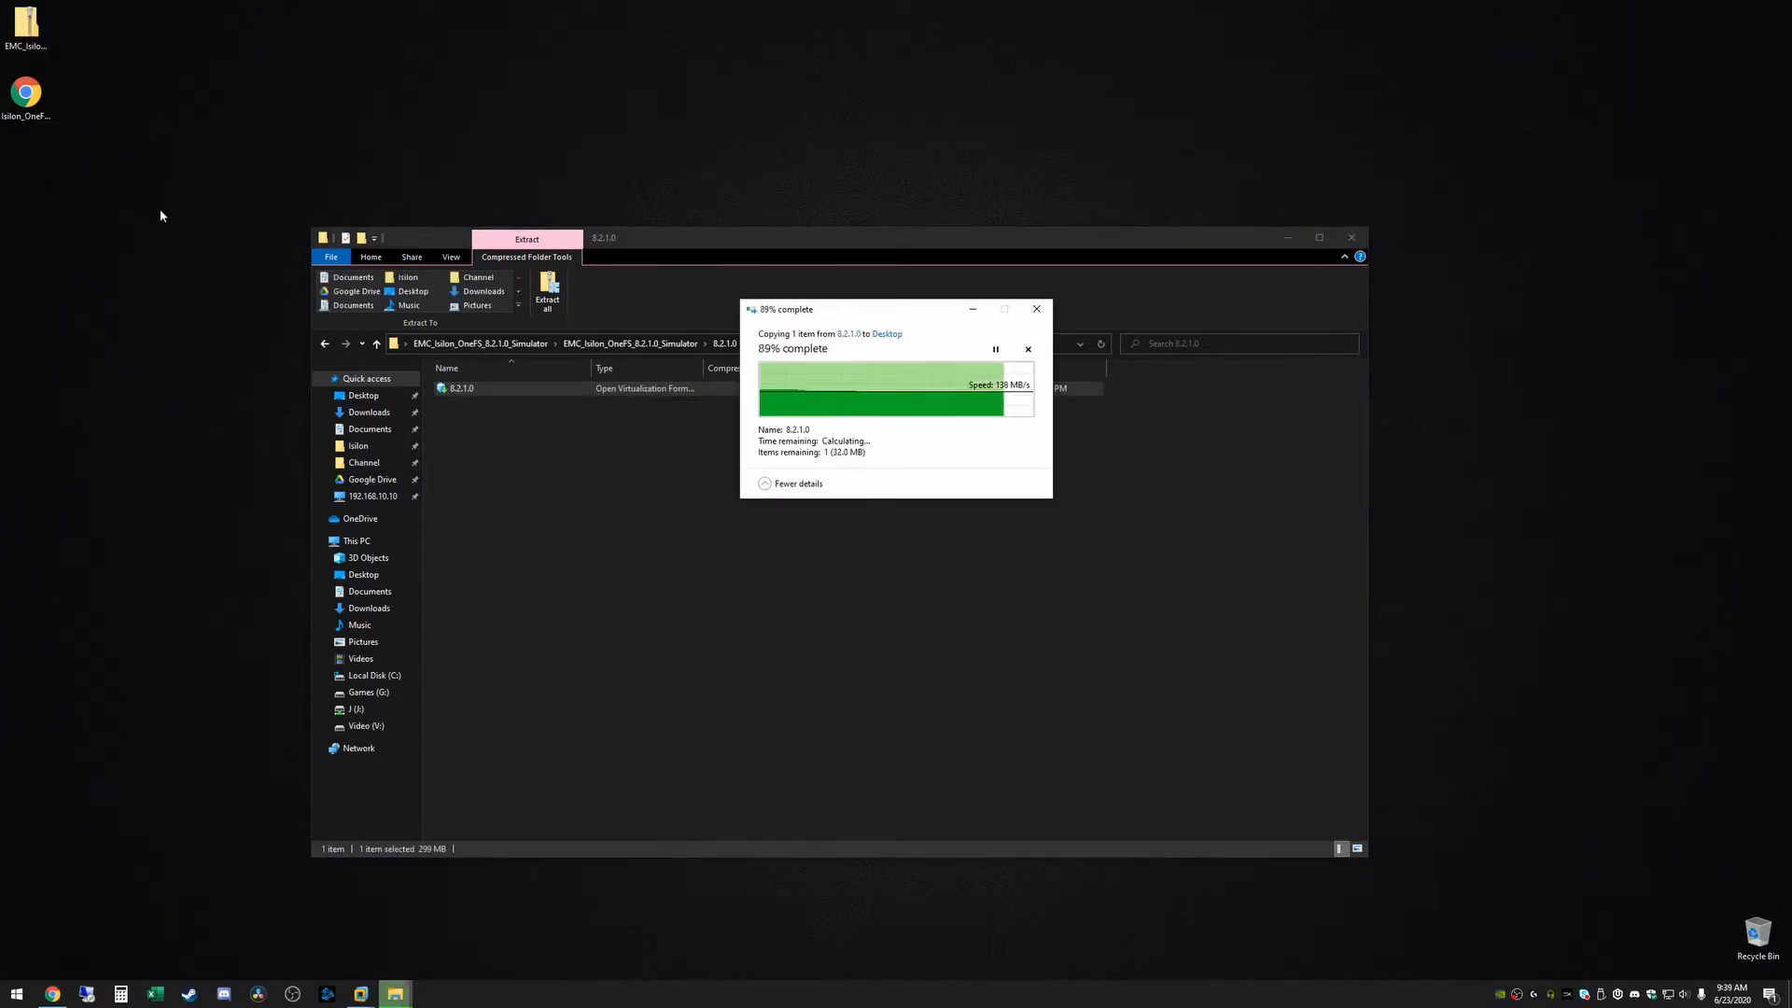
pyautogui.press('Down')
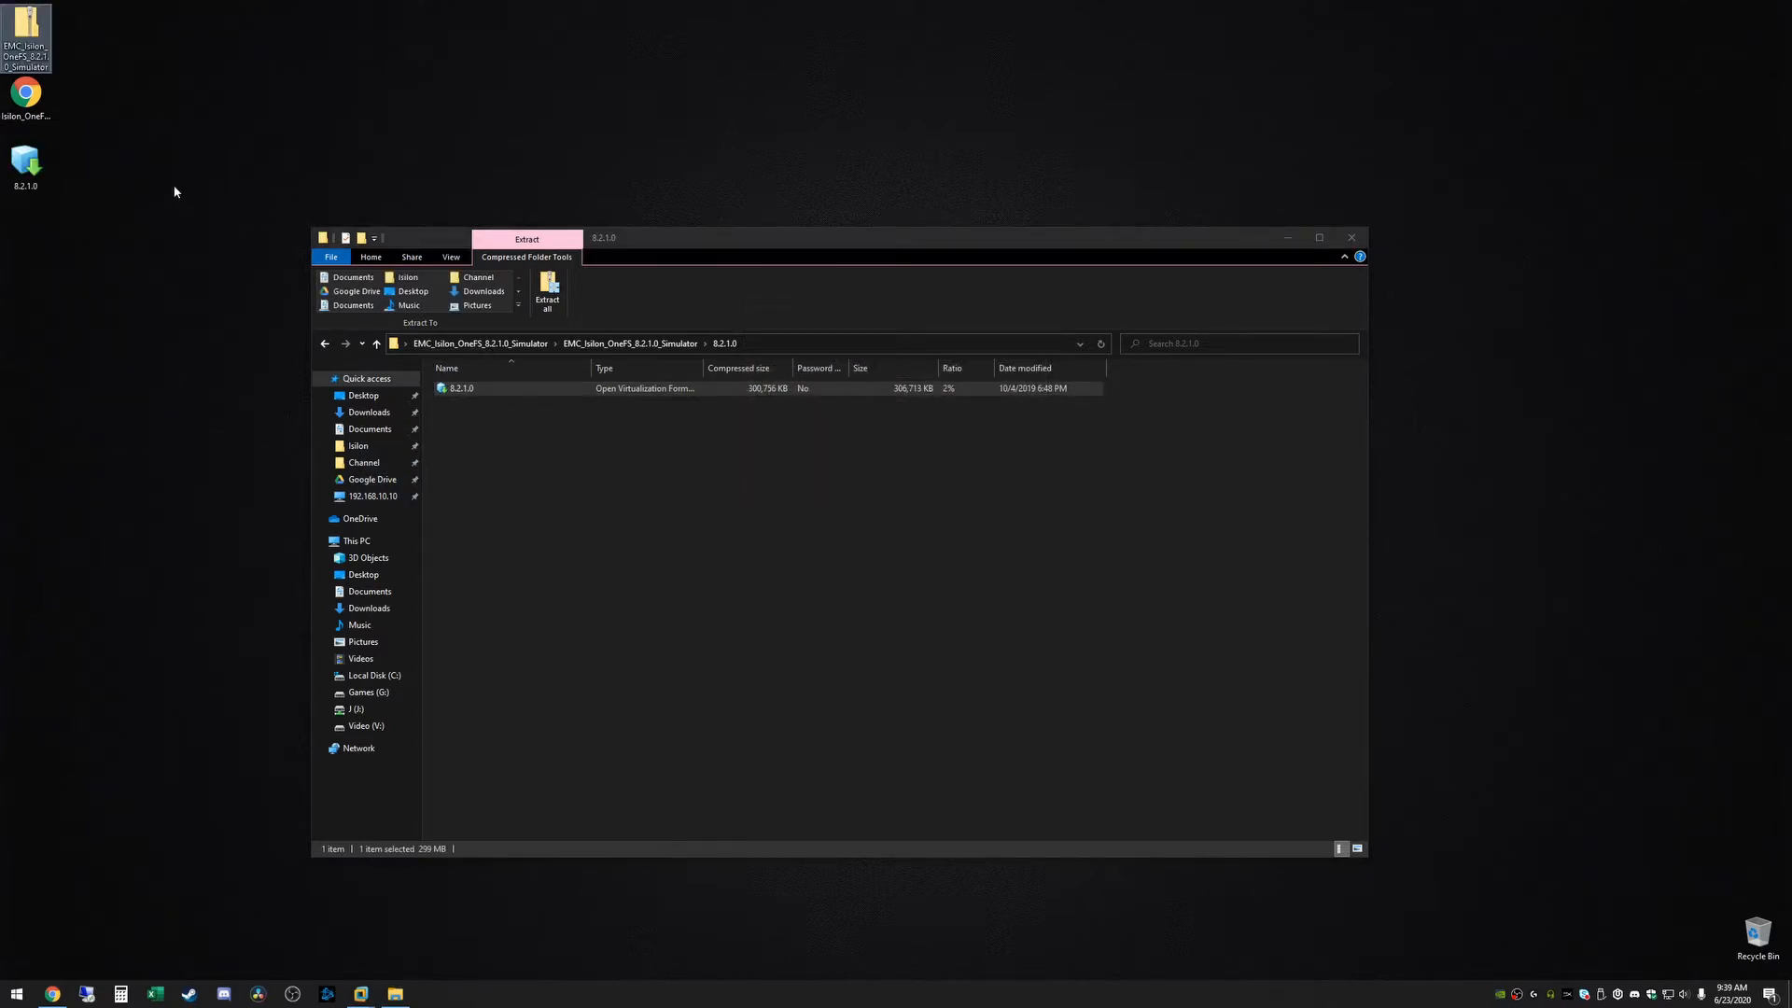
pyautogui.click(1352, 237)
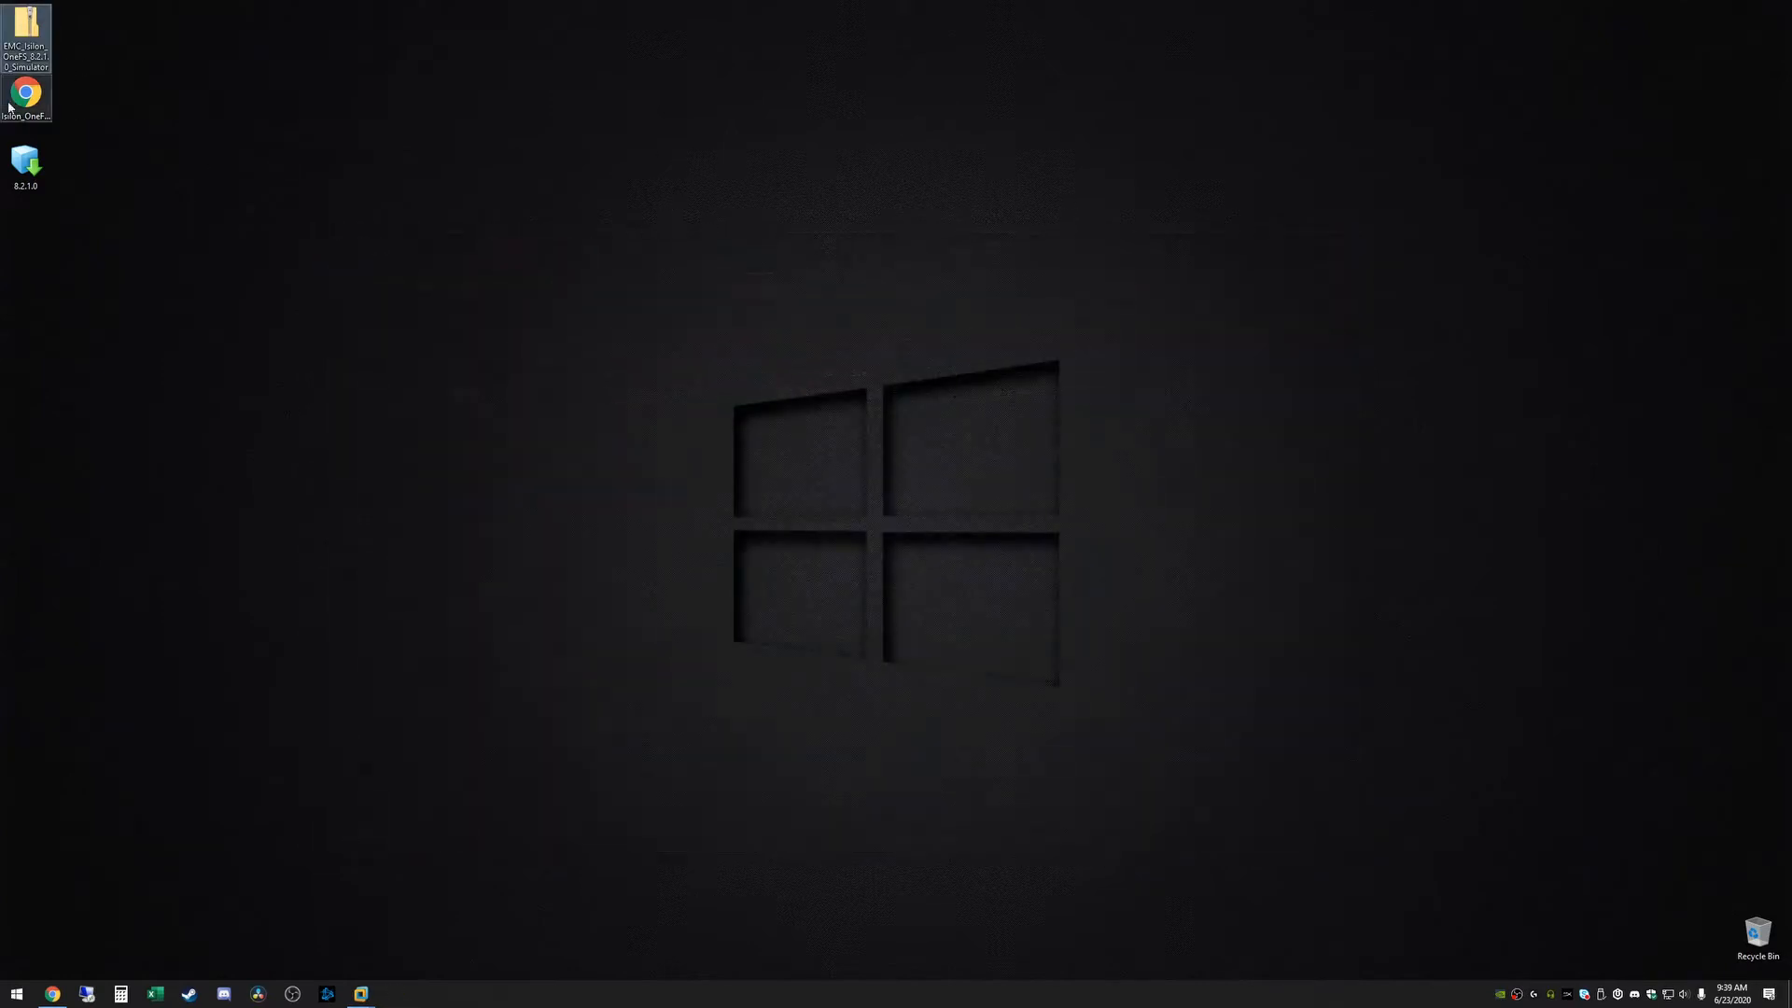
# Open the OneFS Simulator installation guide from the desktop, skim its system requirements and network settings, and close it
pyautogui.press('Down')
pyautogui.press('Return')
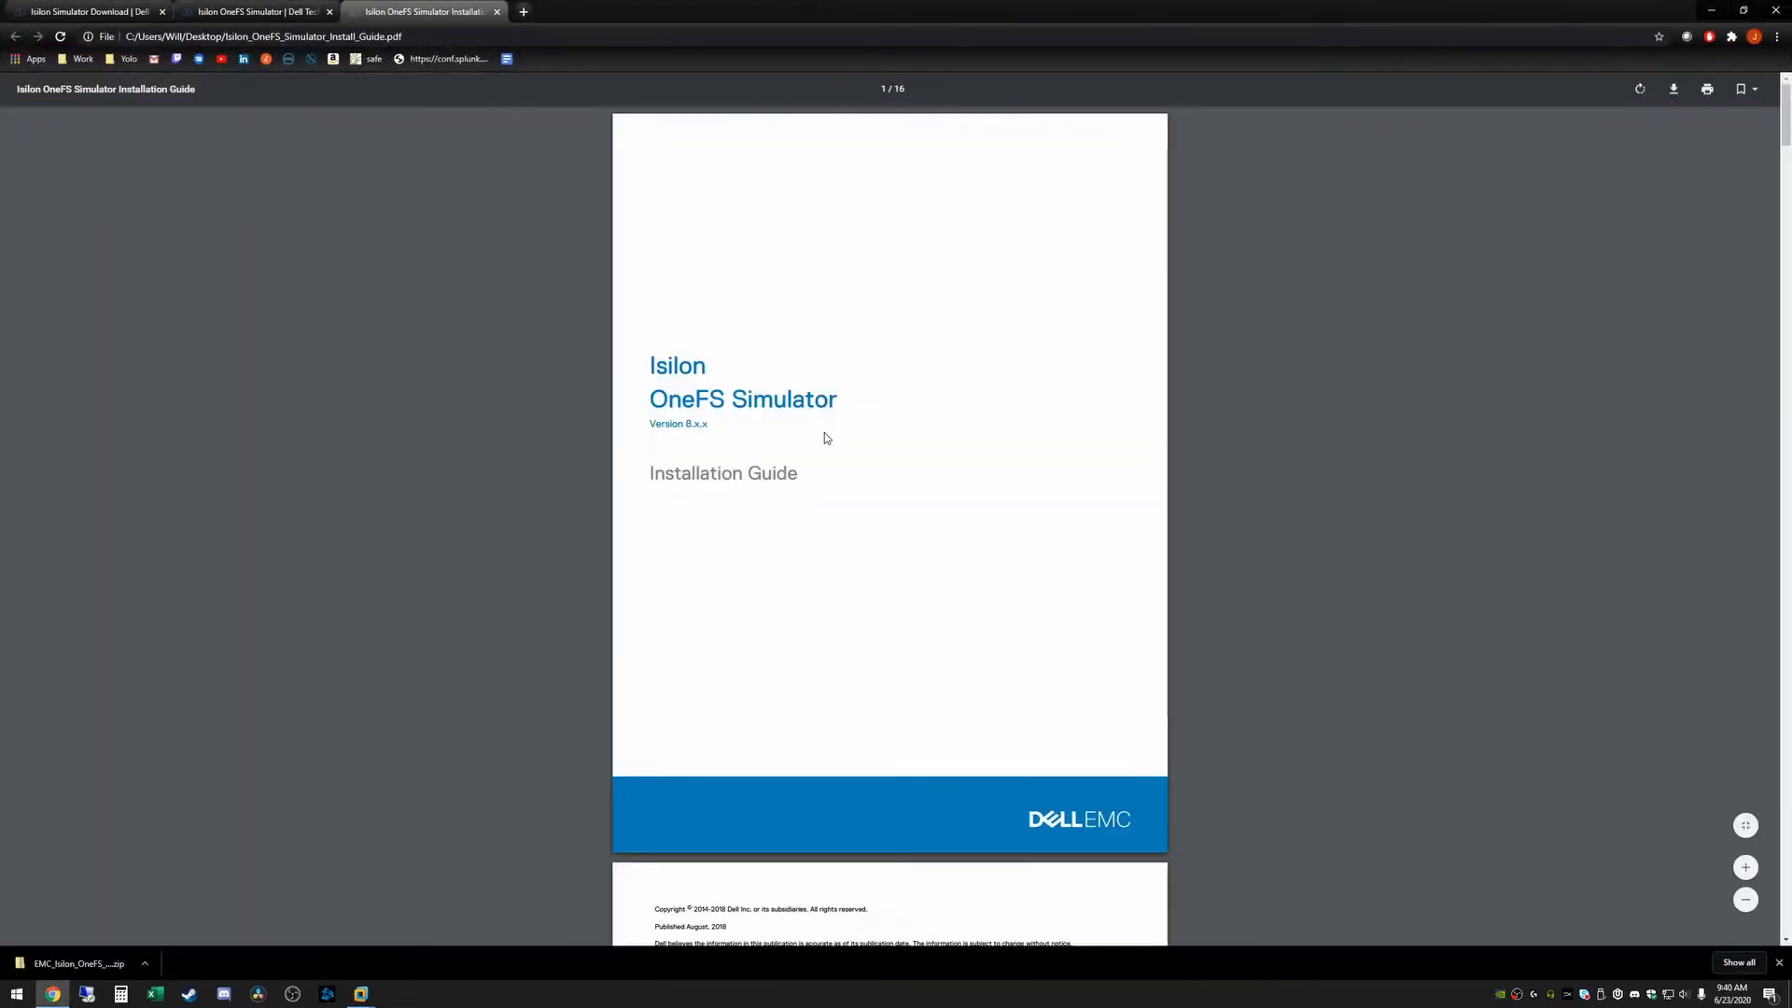
pyautogui.scroll(-15, 825, 435)
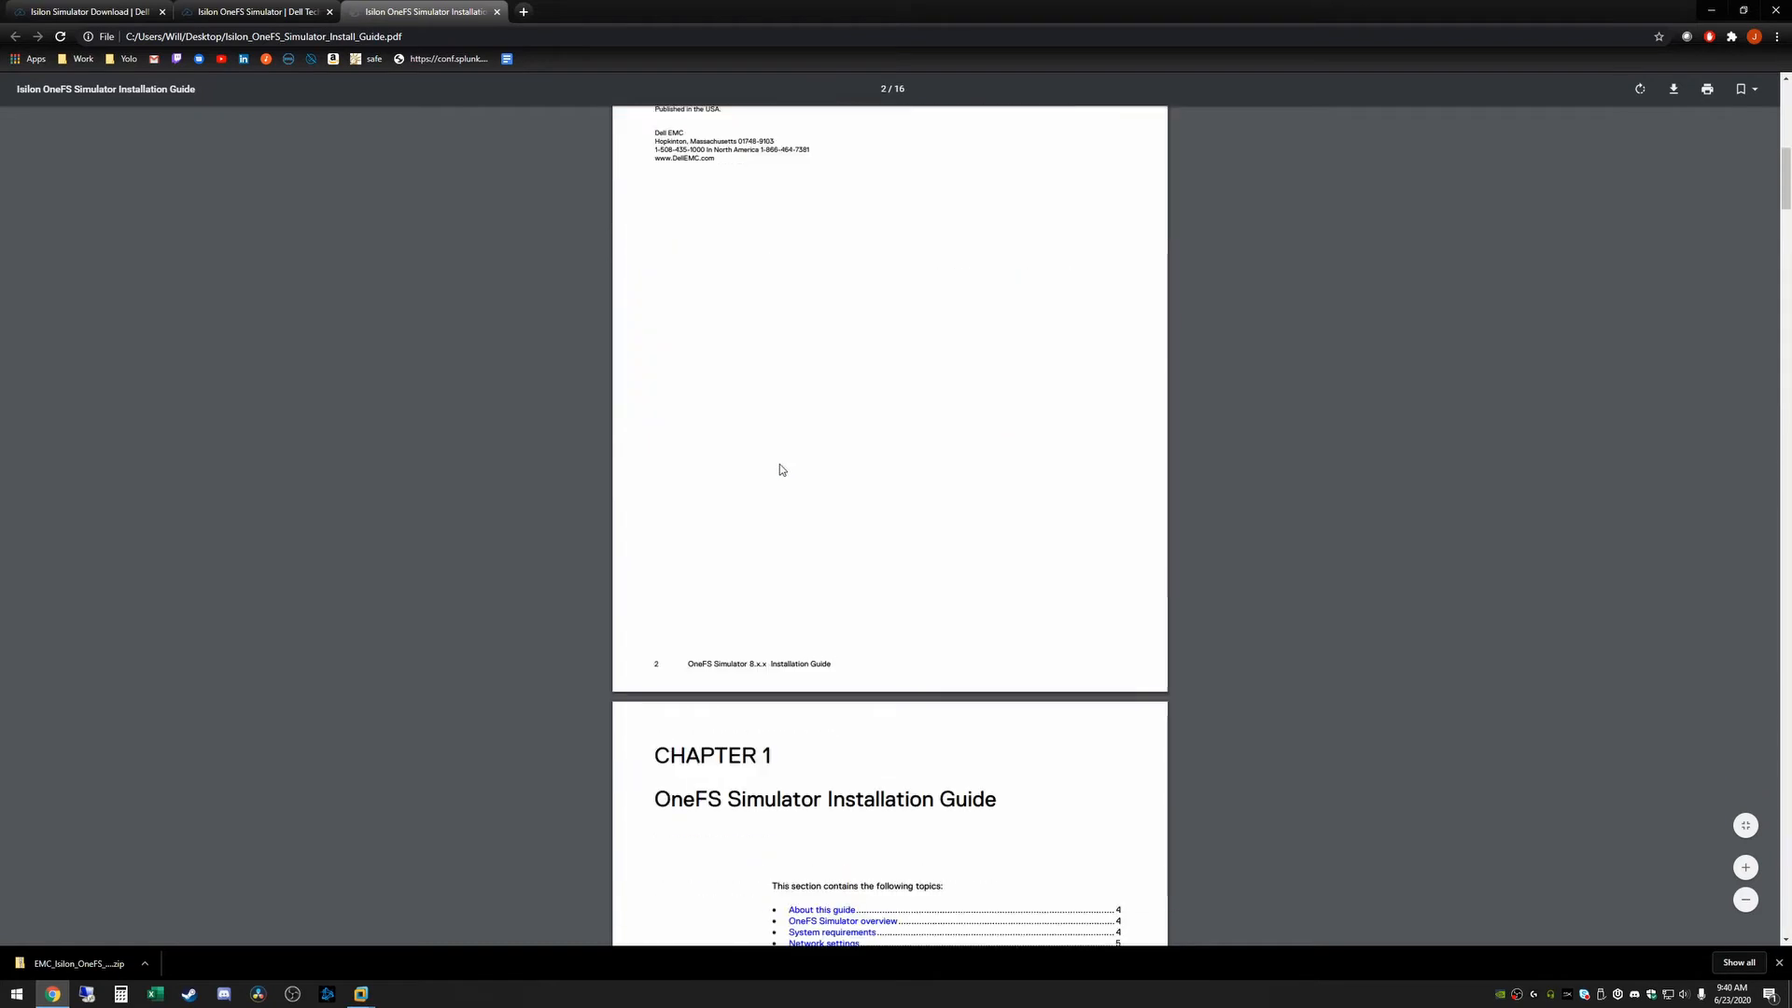
pyautogui.scroll(-10, 776, 477)
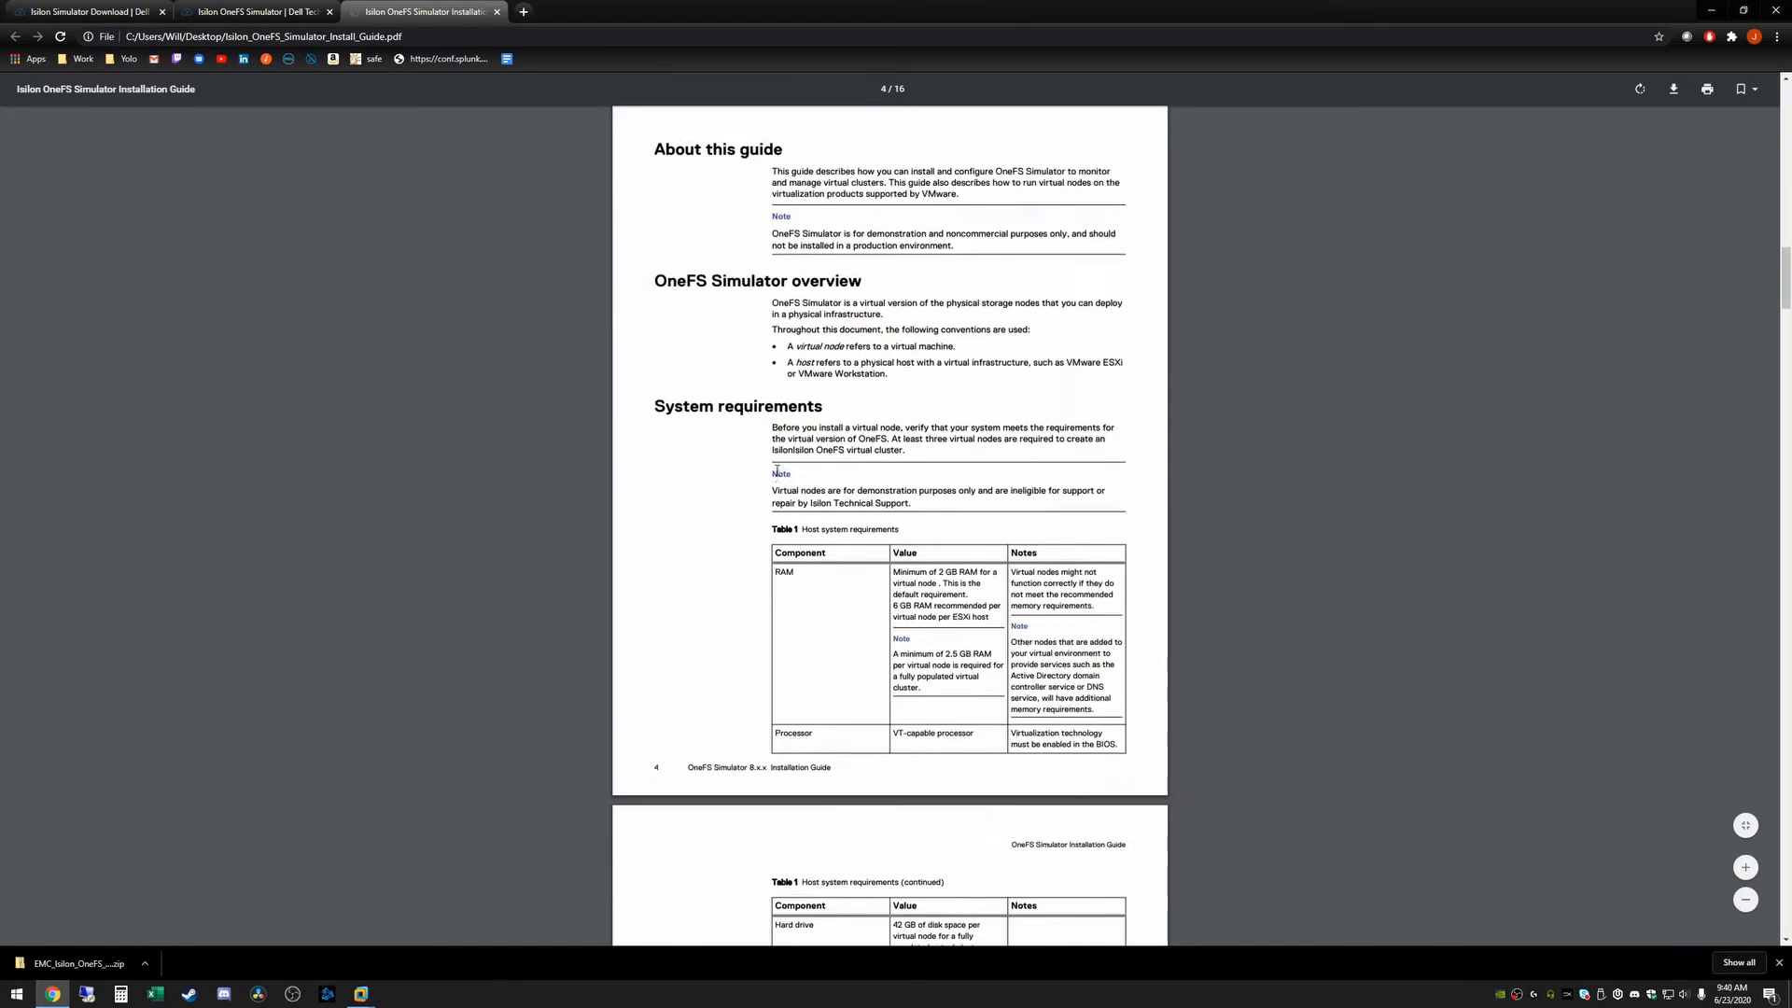
pyautogui.scroll(-10, 776, 471)
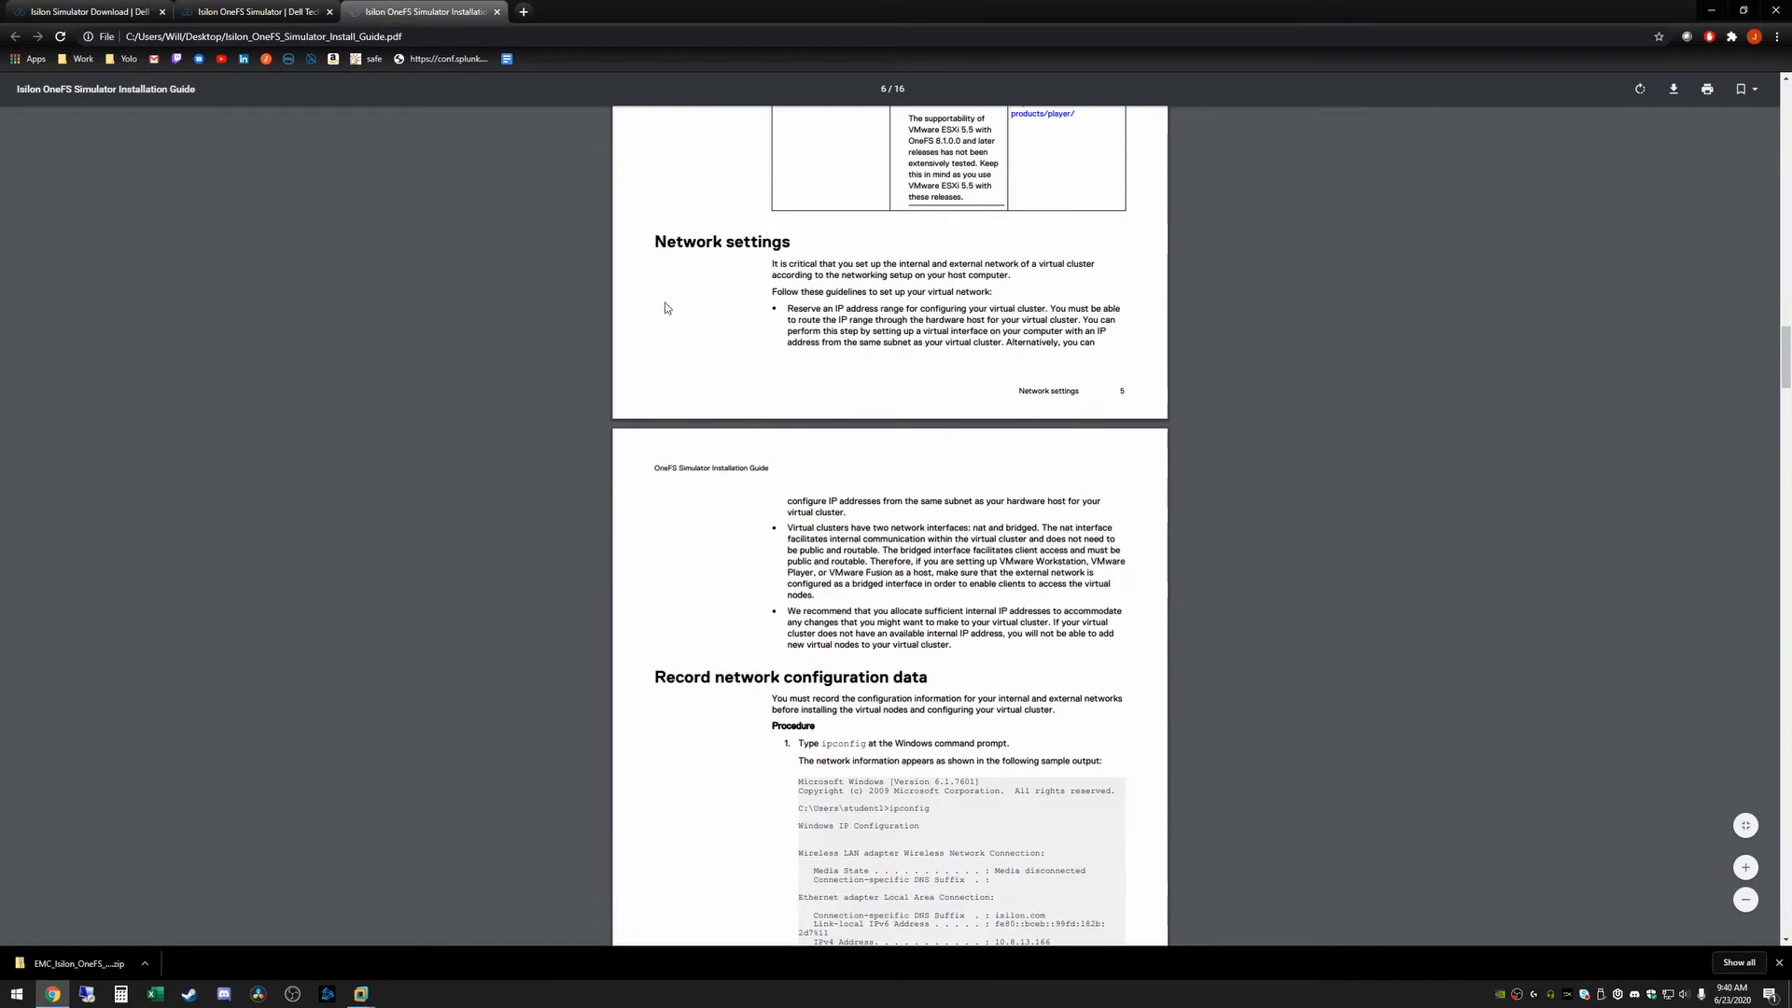
pyautogui.hotkey('ctrl', 'w')
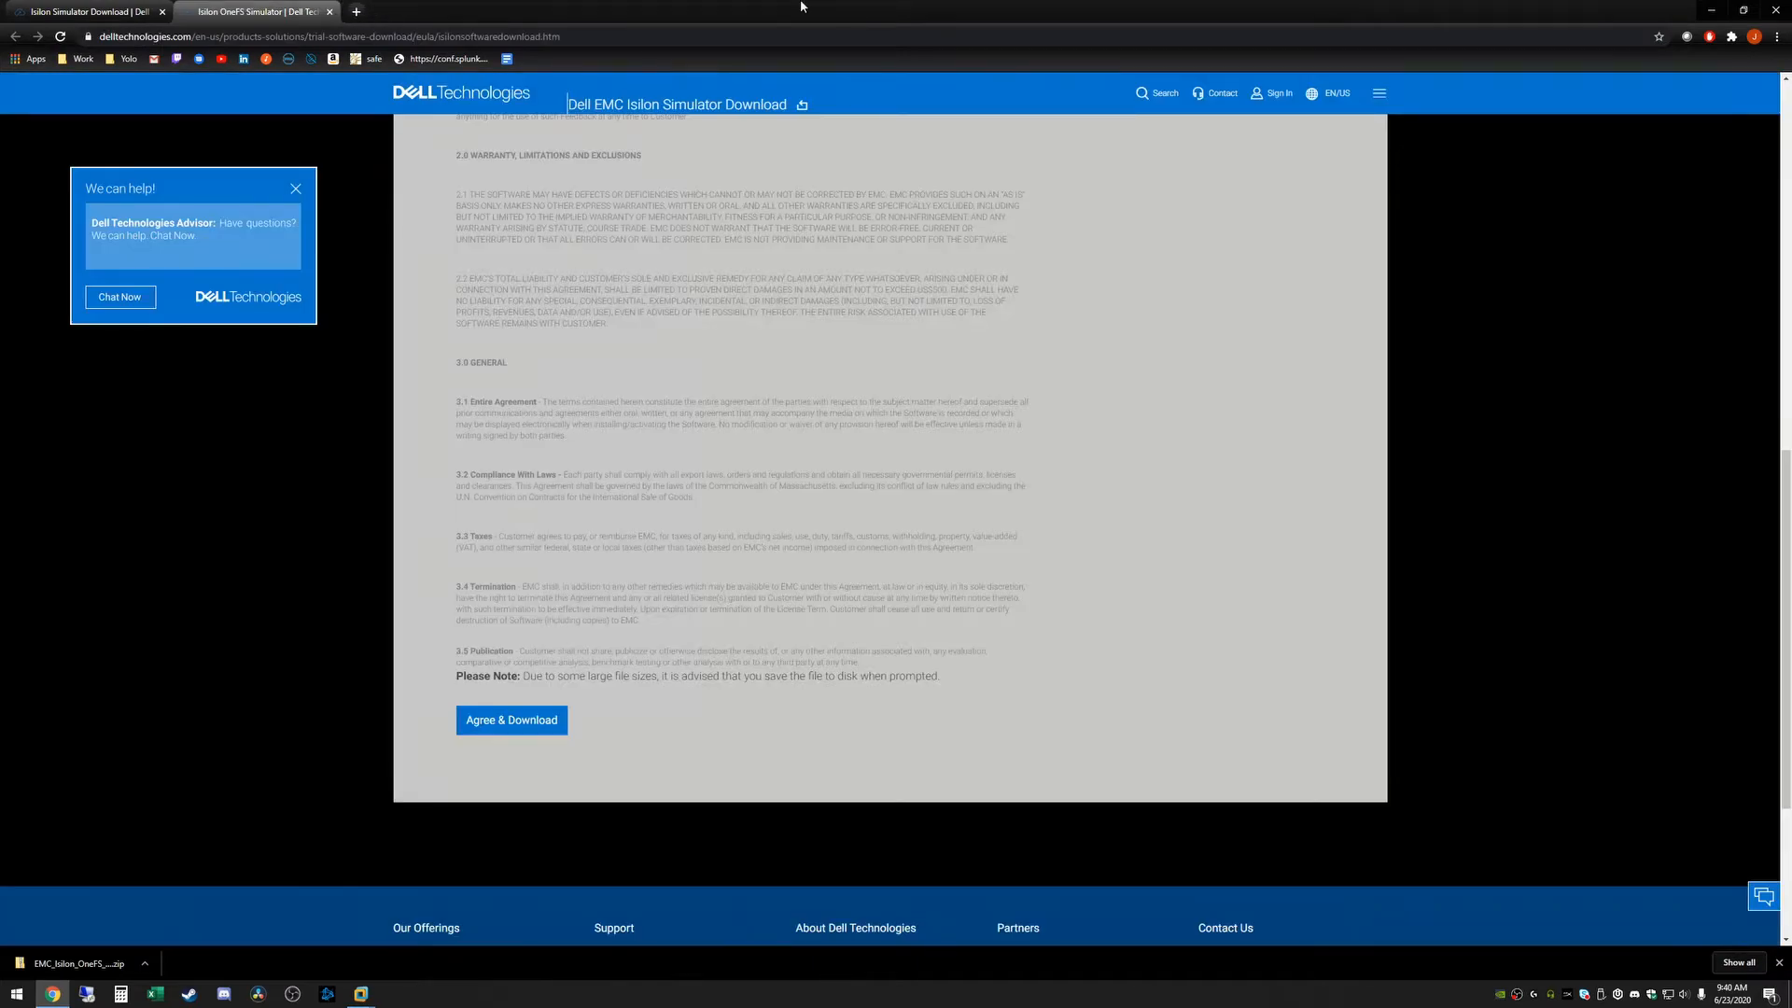
pyautogui.click(1712, 11)
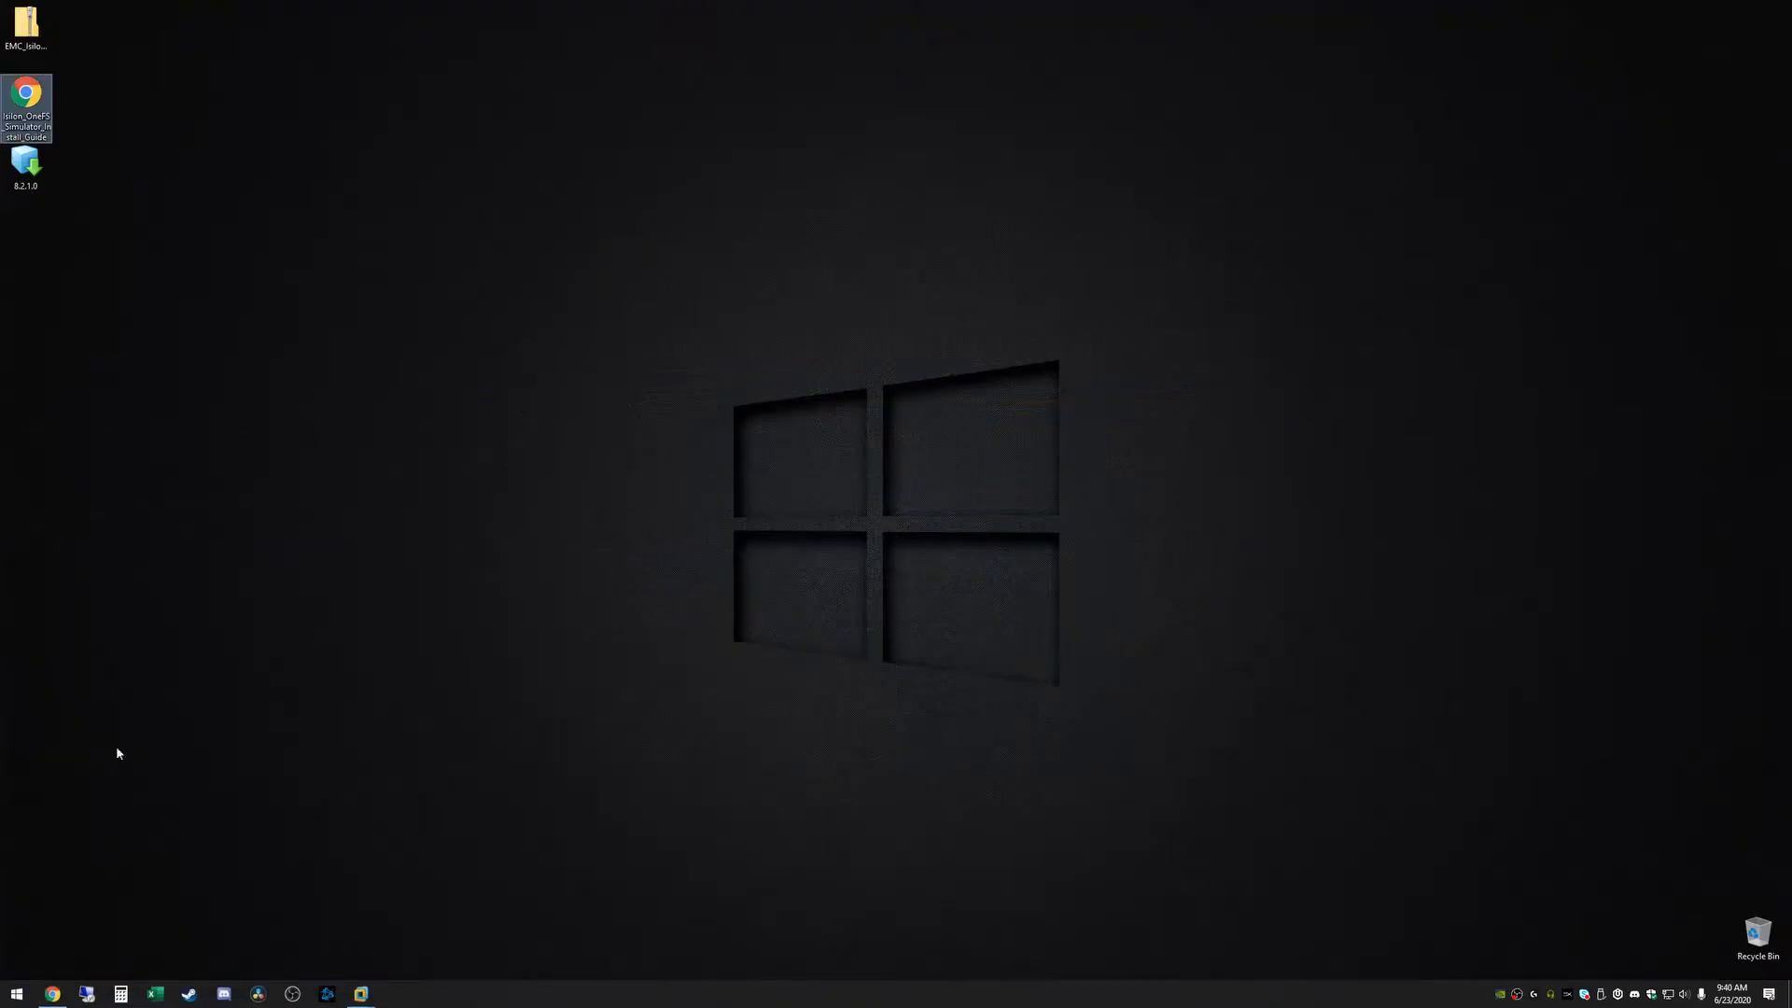
# Switch to VMware Workstation and import the 8.2.1.0 appliance from the desktop as a virtual machine named 8.2.1.0
pyautogui.click(364, 993)
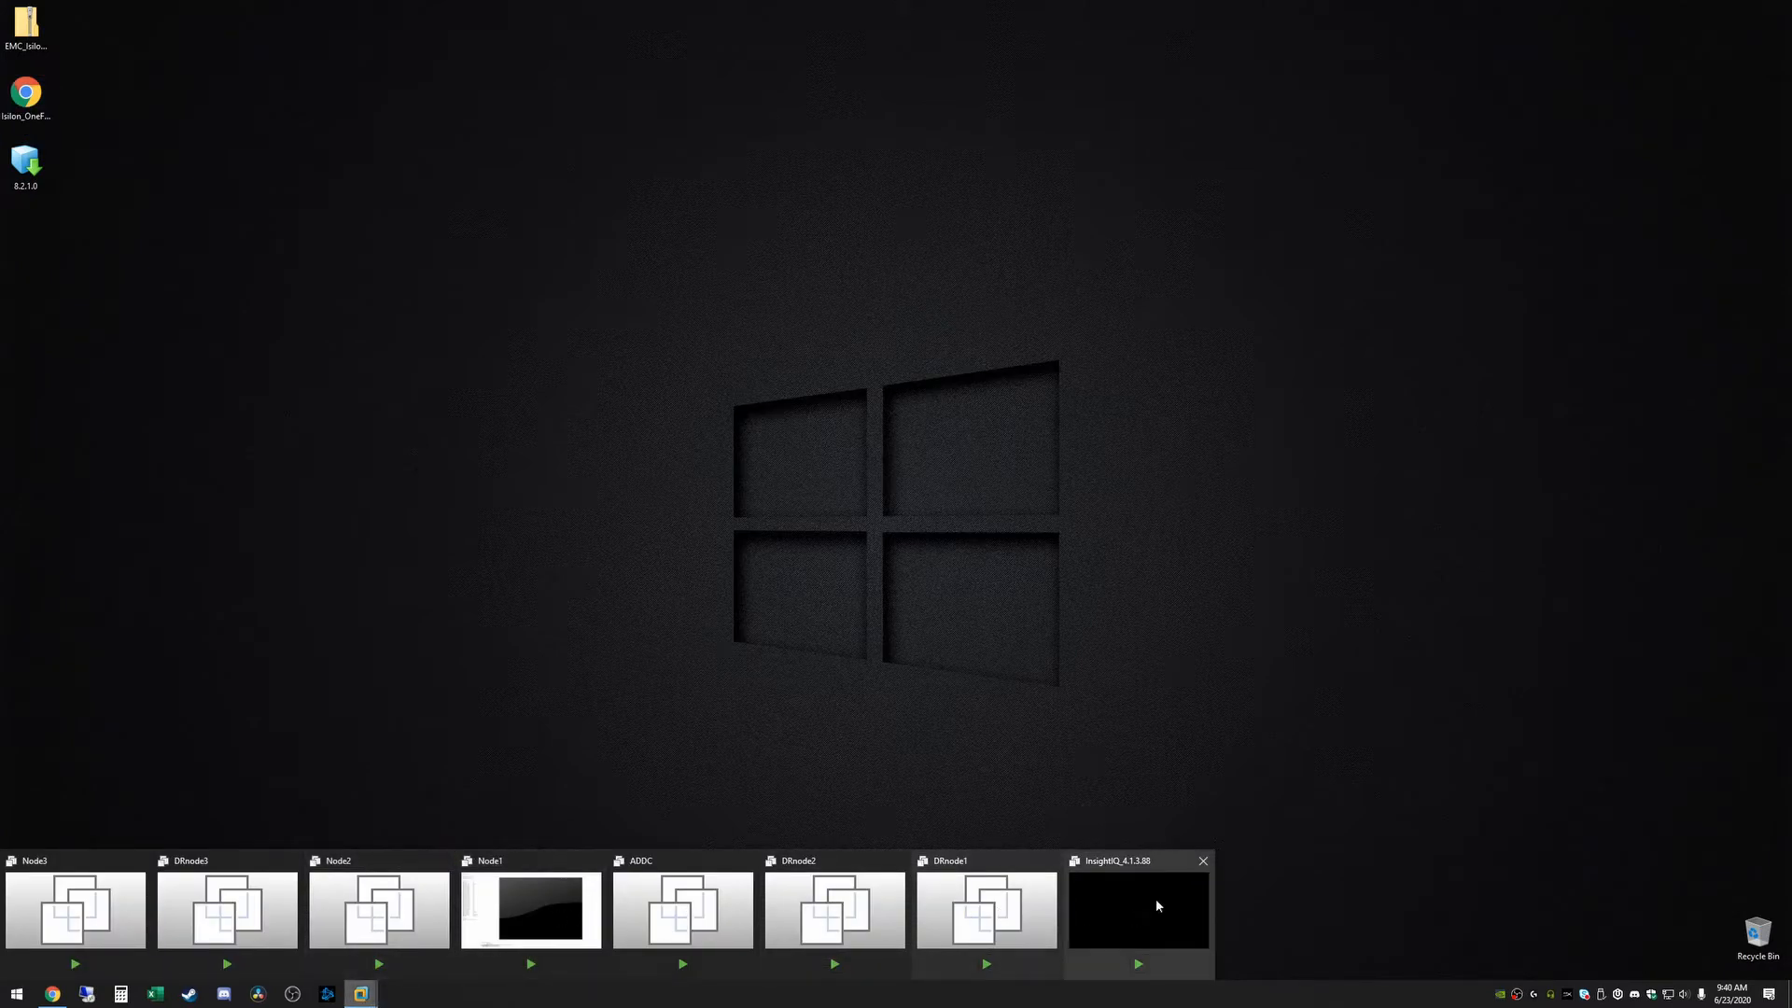
pyautogui.click(1129, 899)
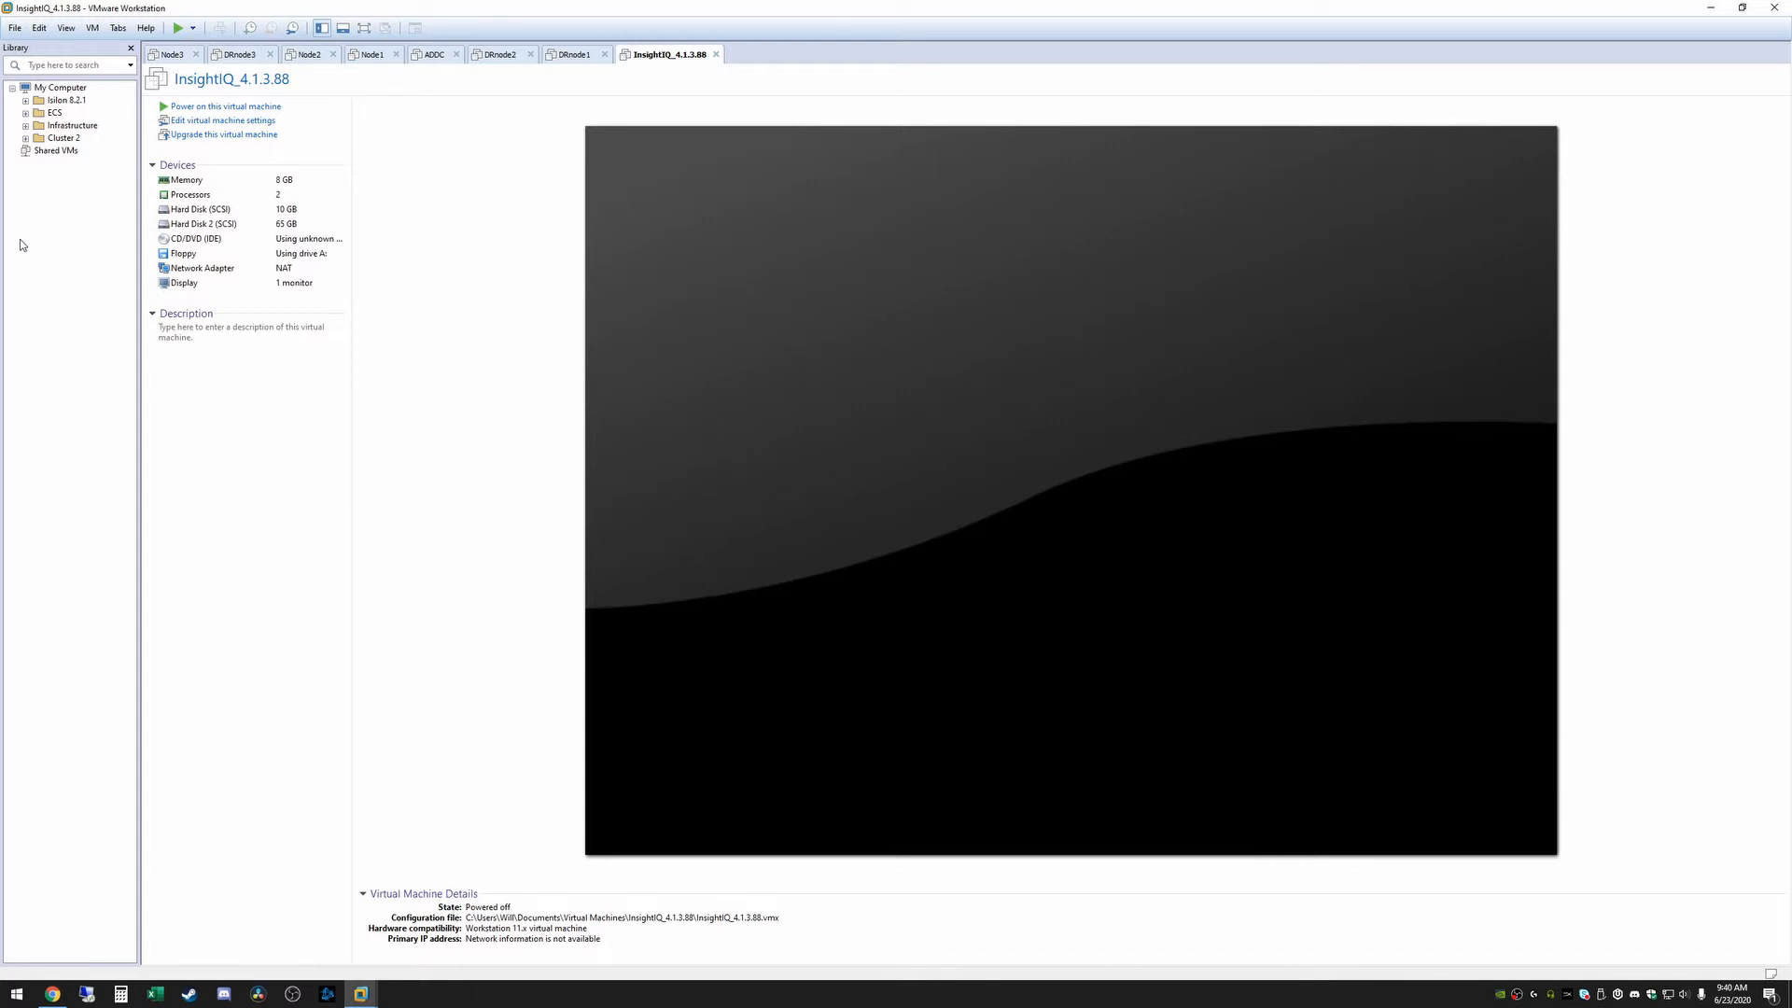
pyautogui.click(15, 28)
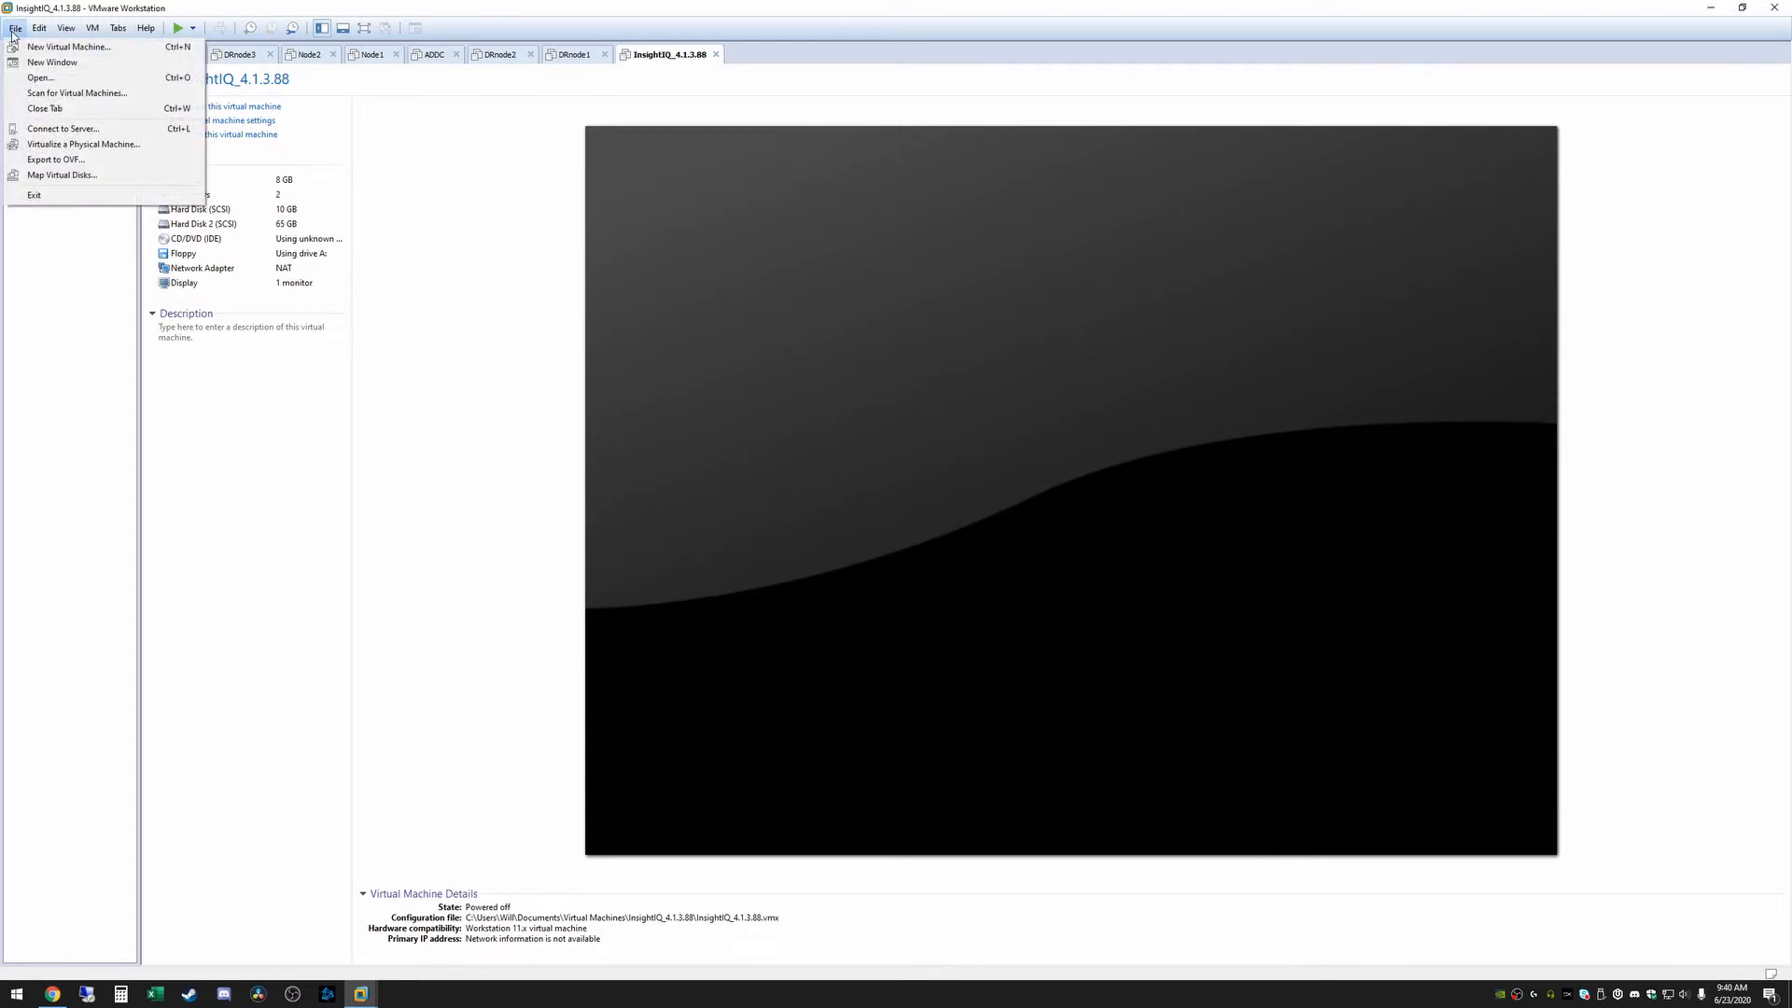
pyautogui.click(116, 75)
pyautogui.click(174, 134)
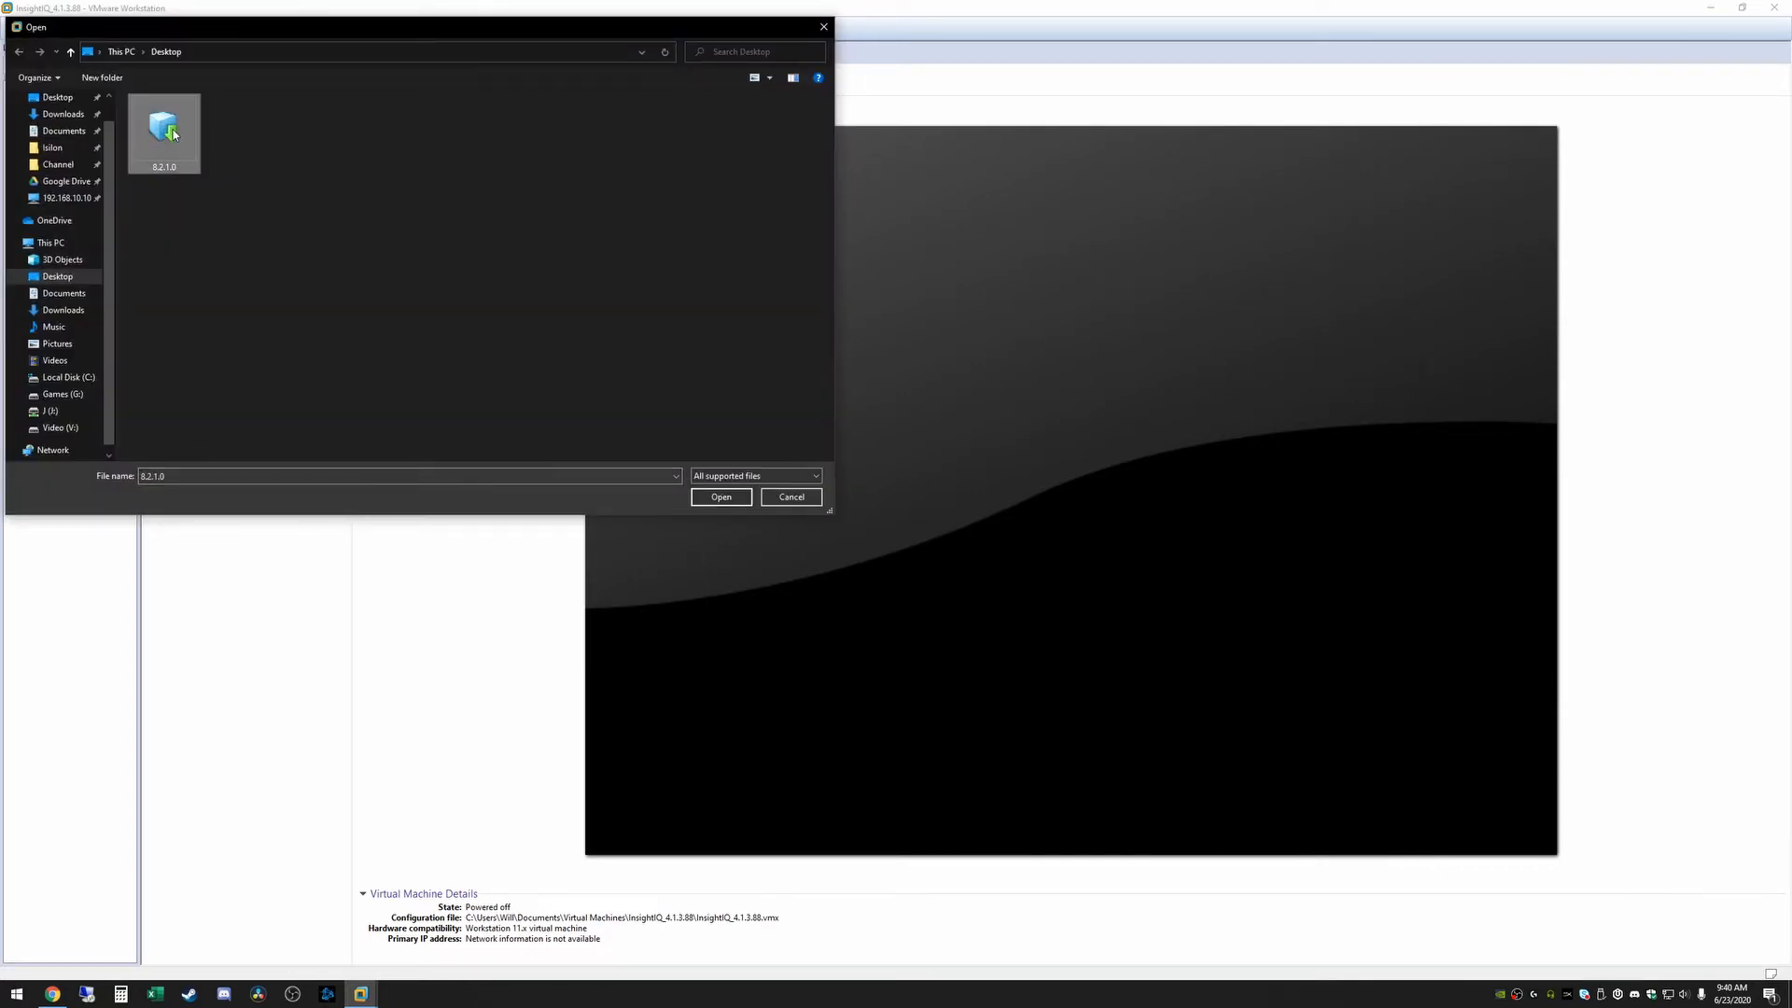
pyautogui.doubleClick(173, 133)
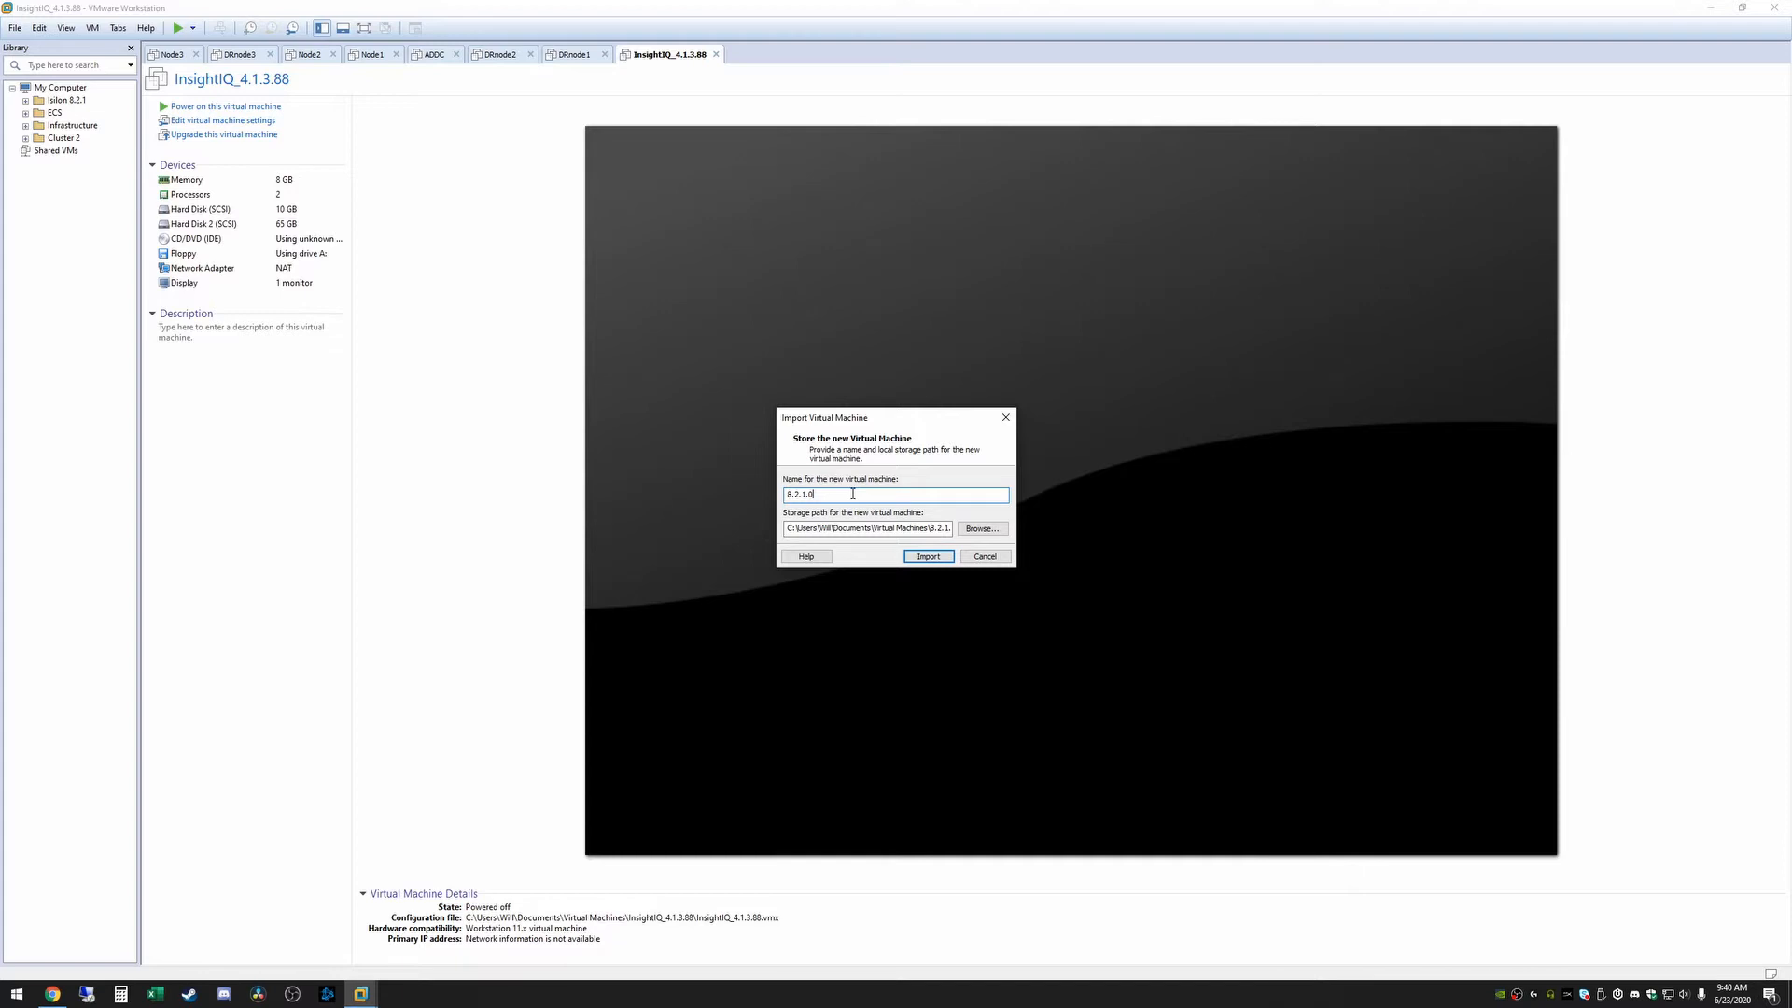
pyautogui.click(929, 557)
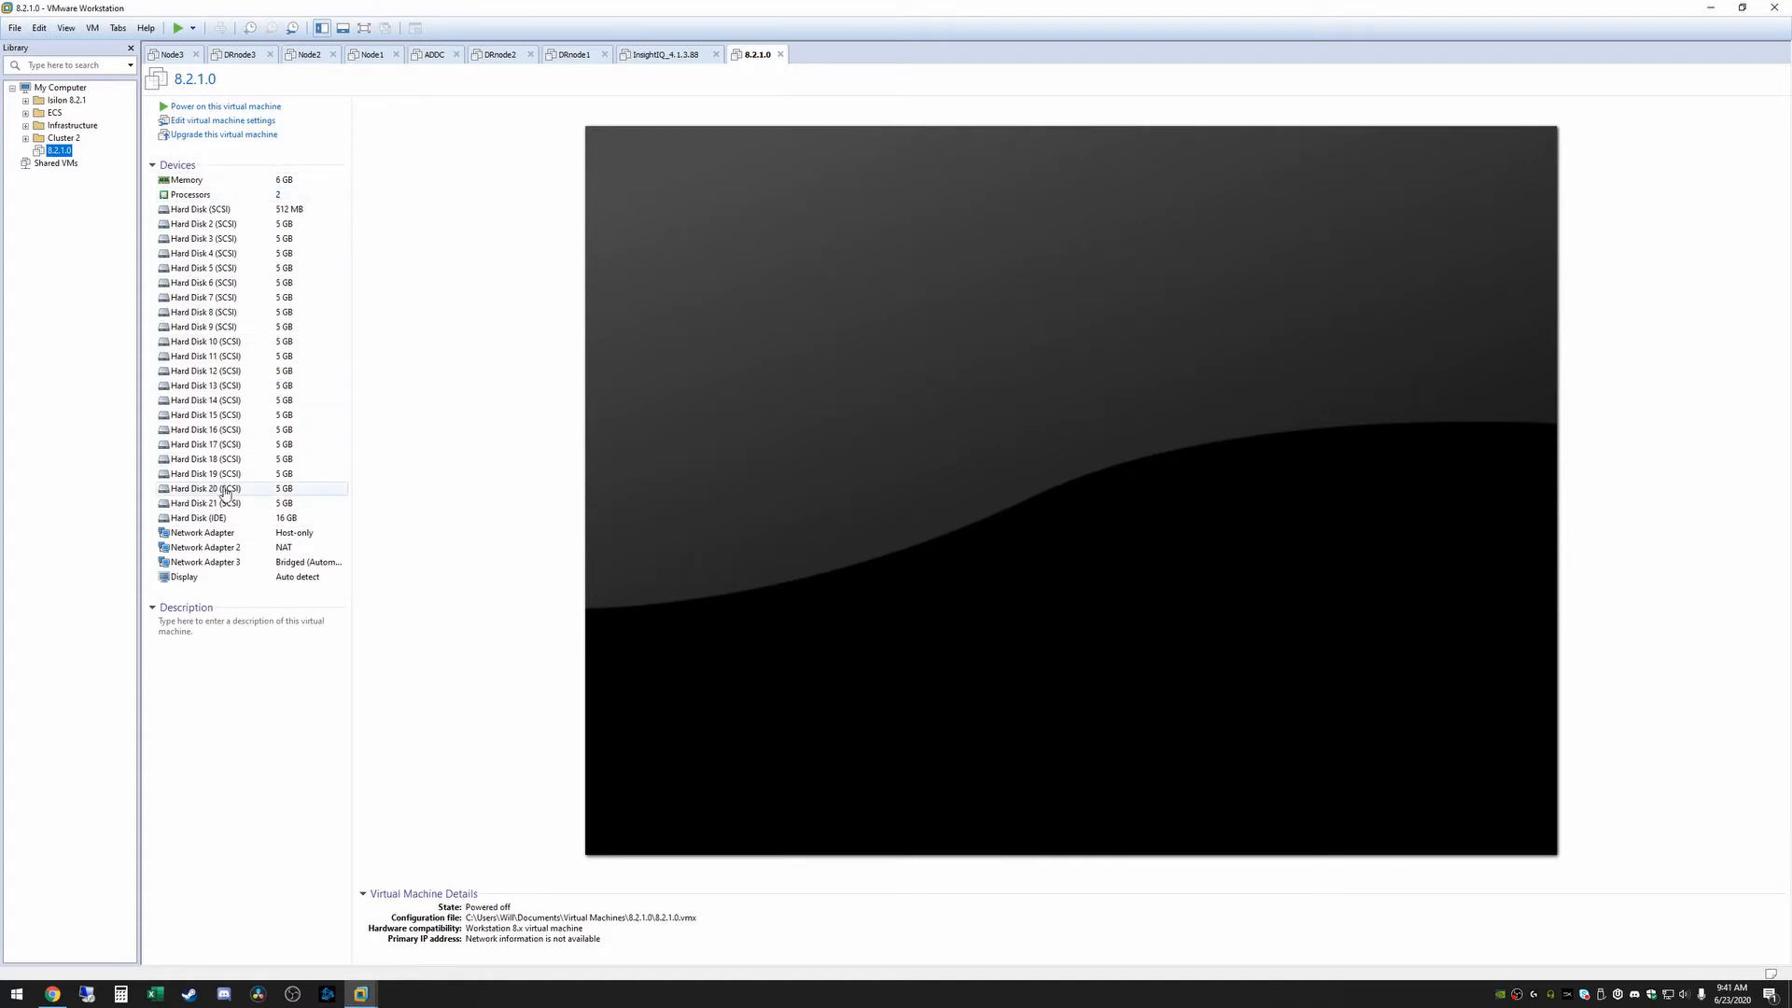
# Power on the 8.2.1.0 virtual machine and confirm formatting the ifs partition on all drives with yes
pyautogui.click(215, 106)
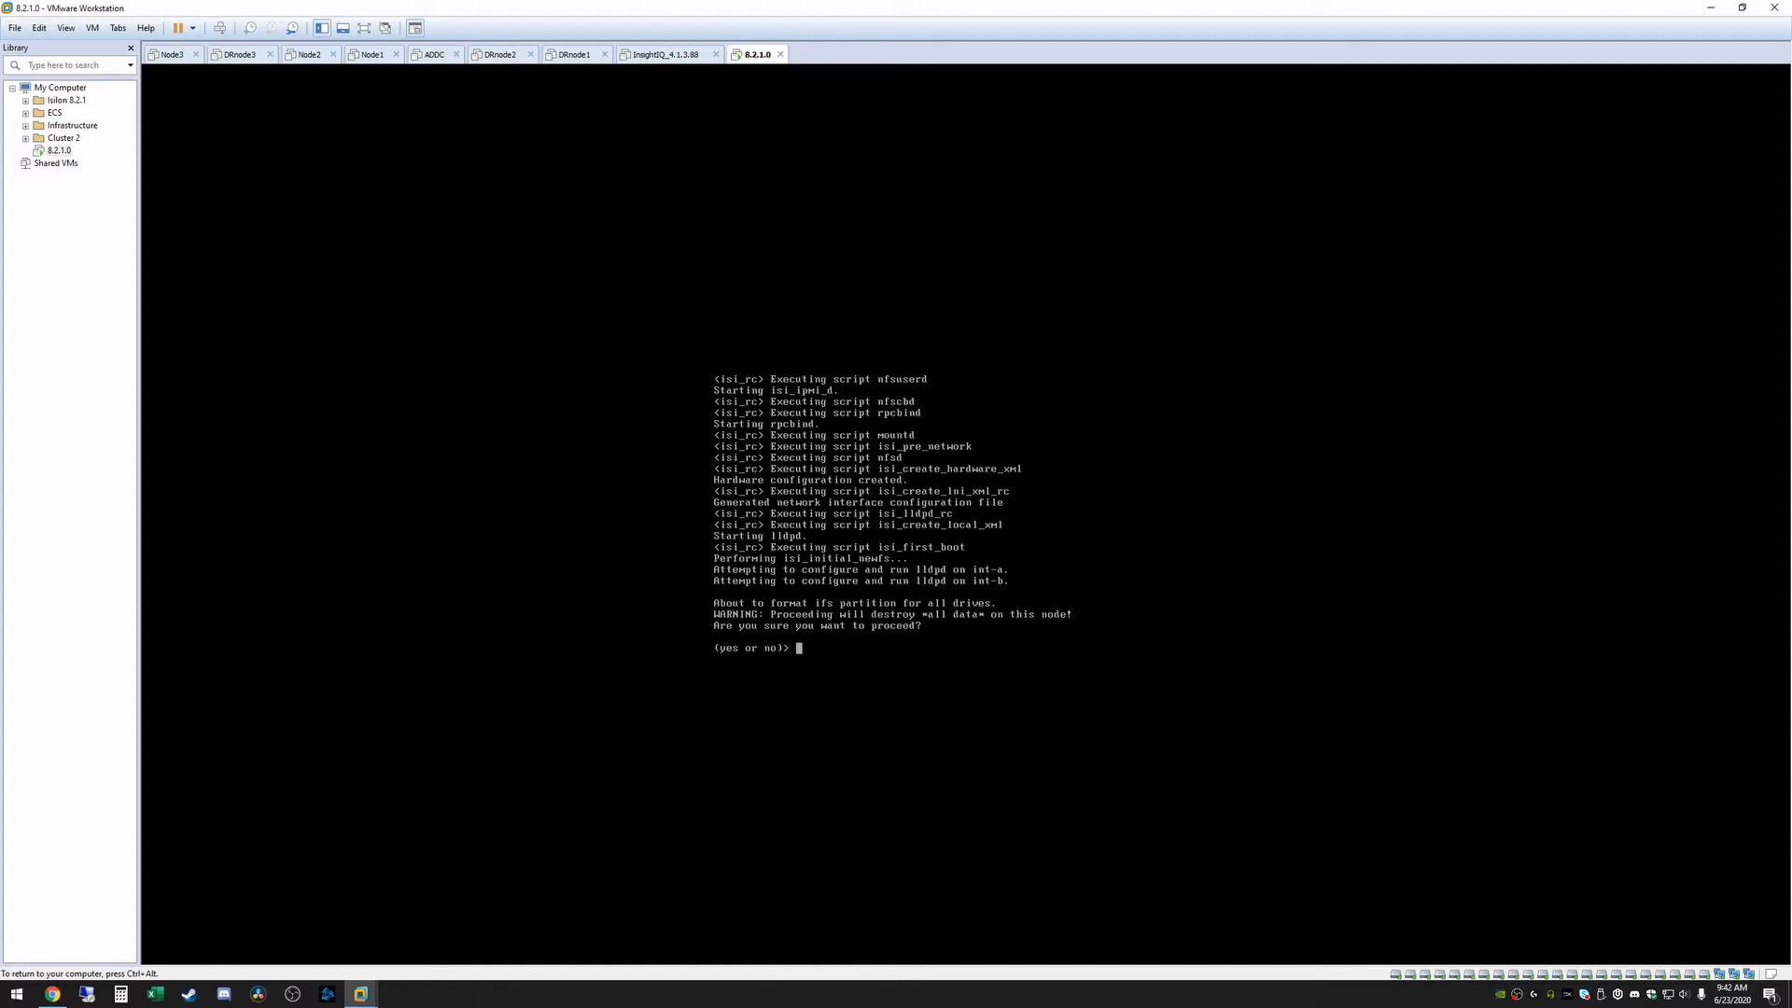
pyautogui.write('yes')
pyautogui.press('Return')
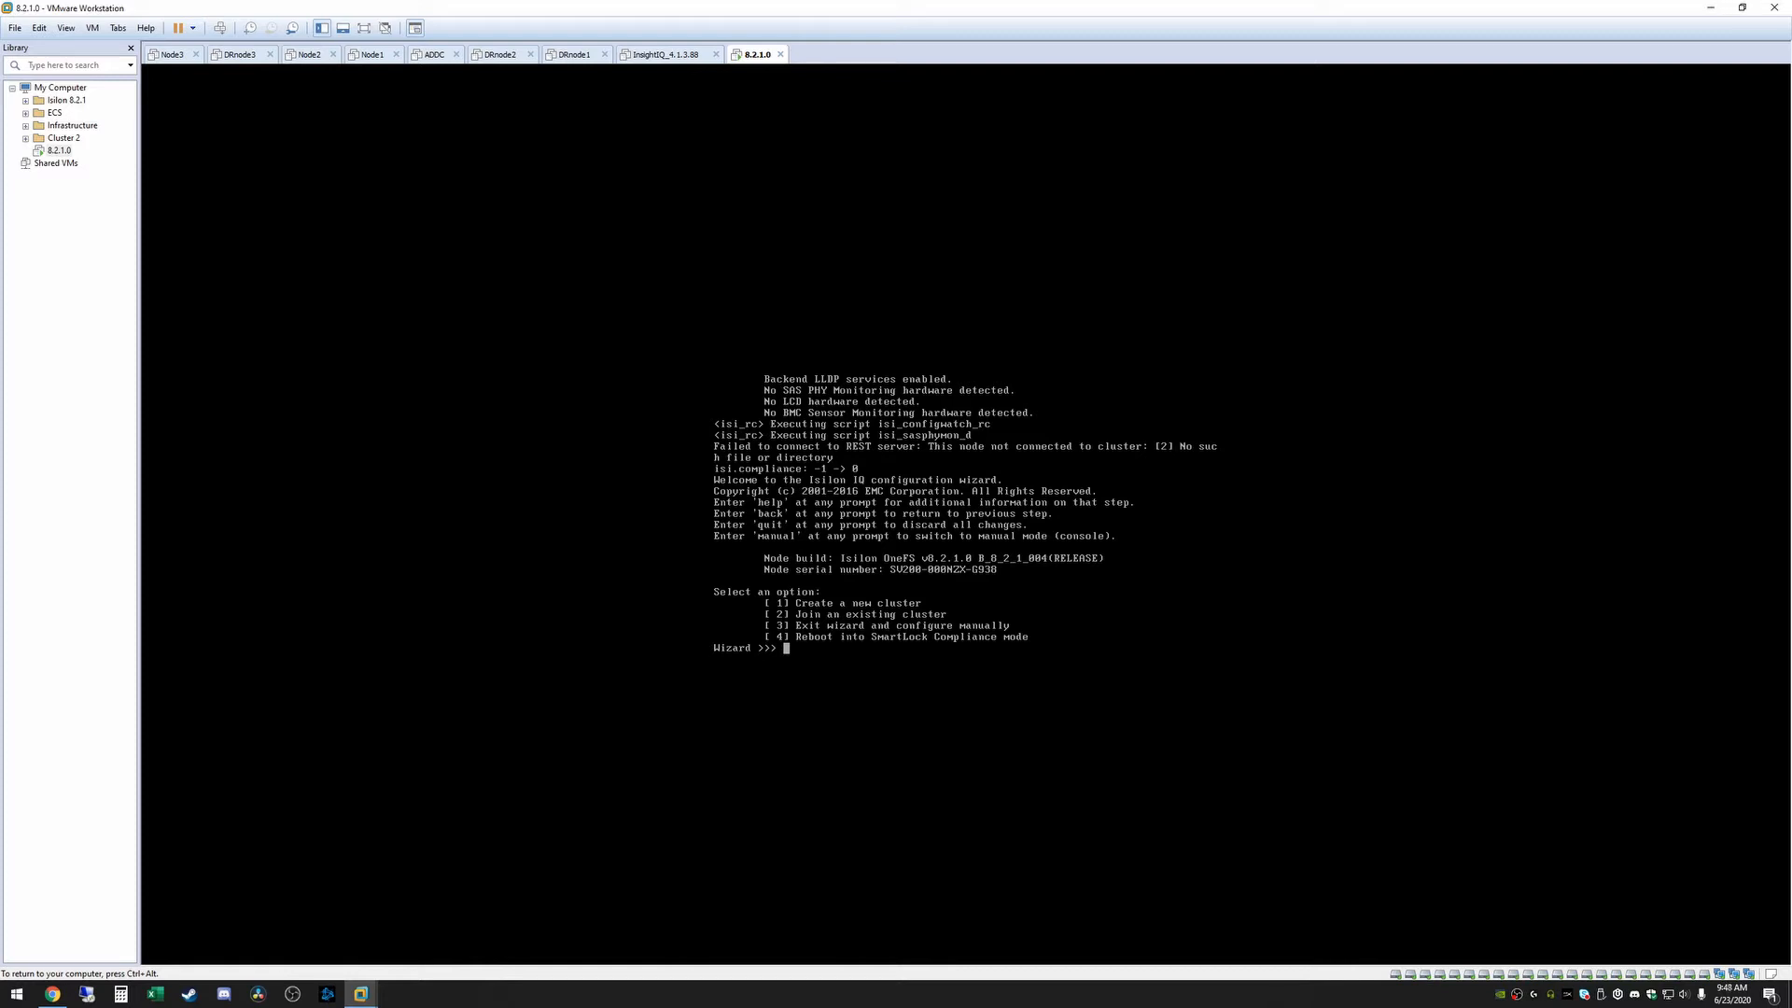
# Choose to create a new cluster in the Isilon configuration wizard, skip the license text and accept the EULA
pyautogui.write('1')
pyautogui.press('Return')
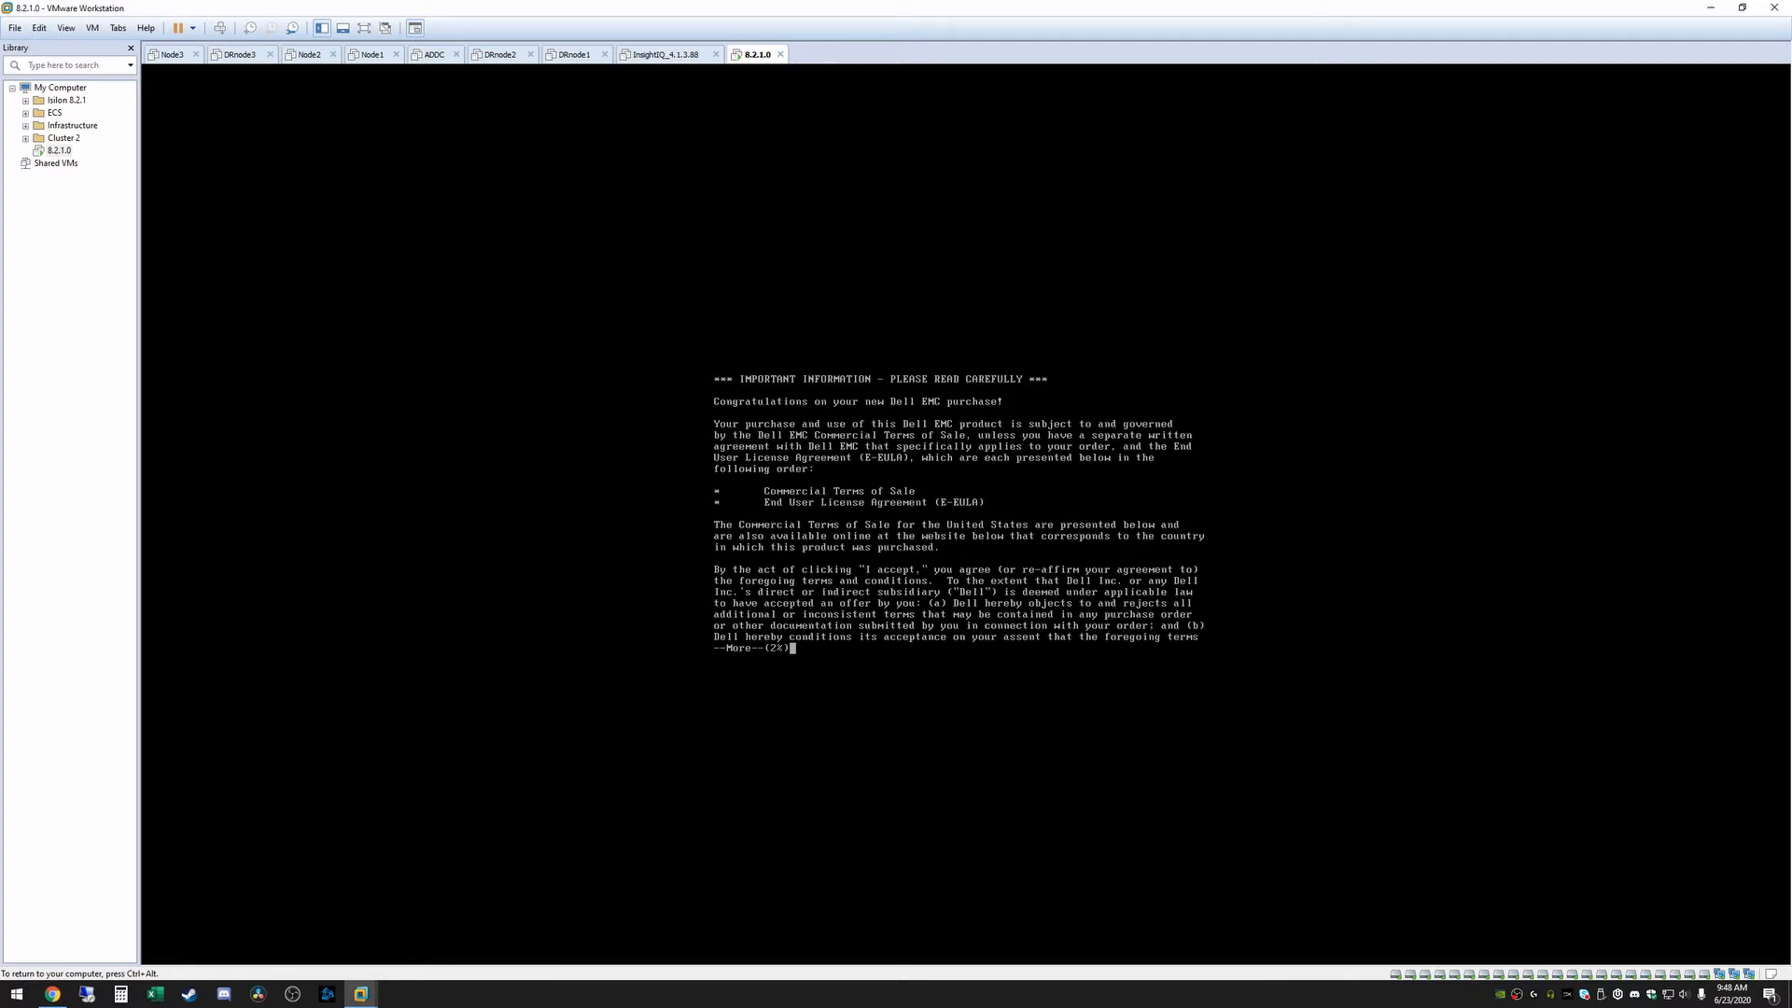
pyautogui.write('q')
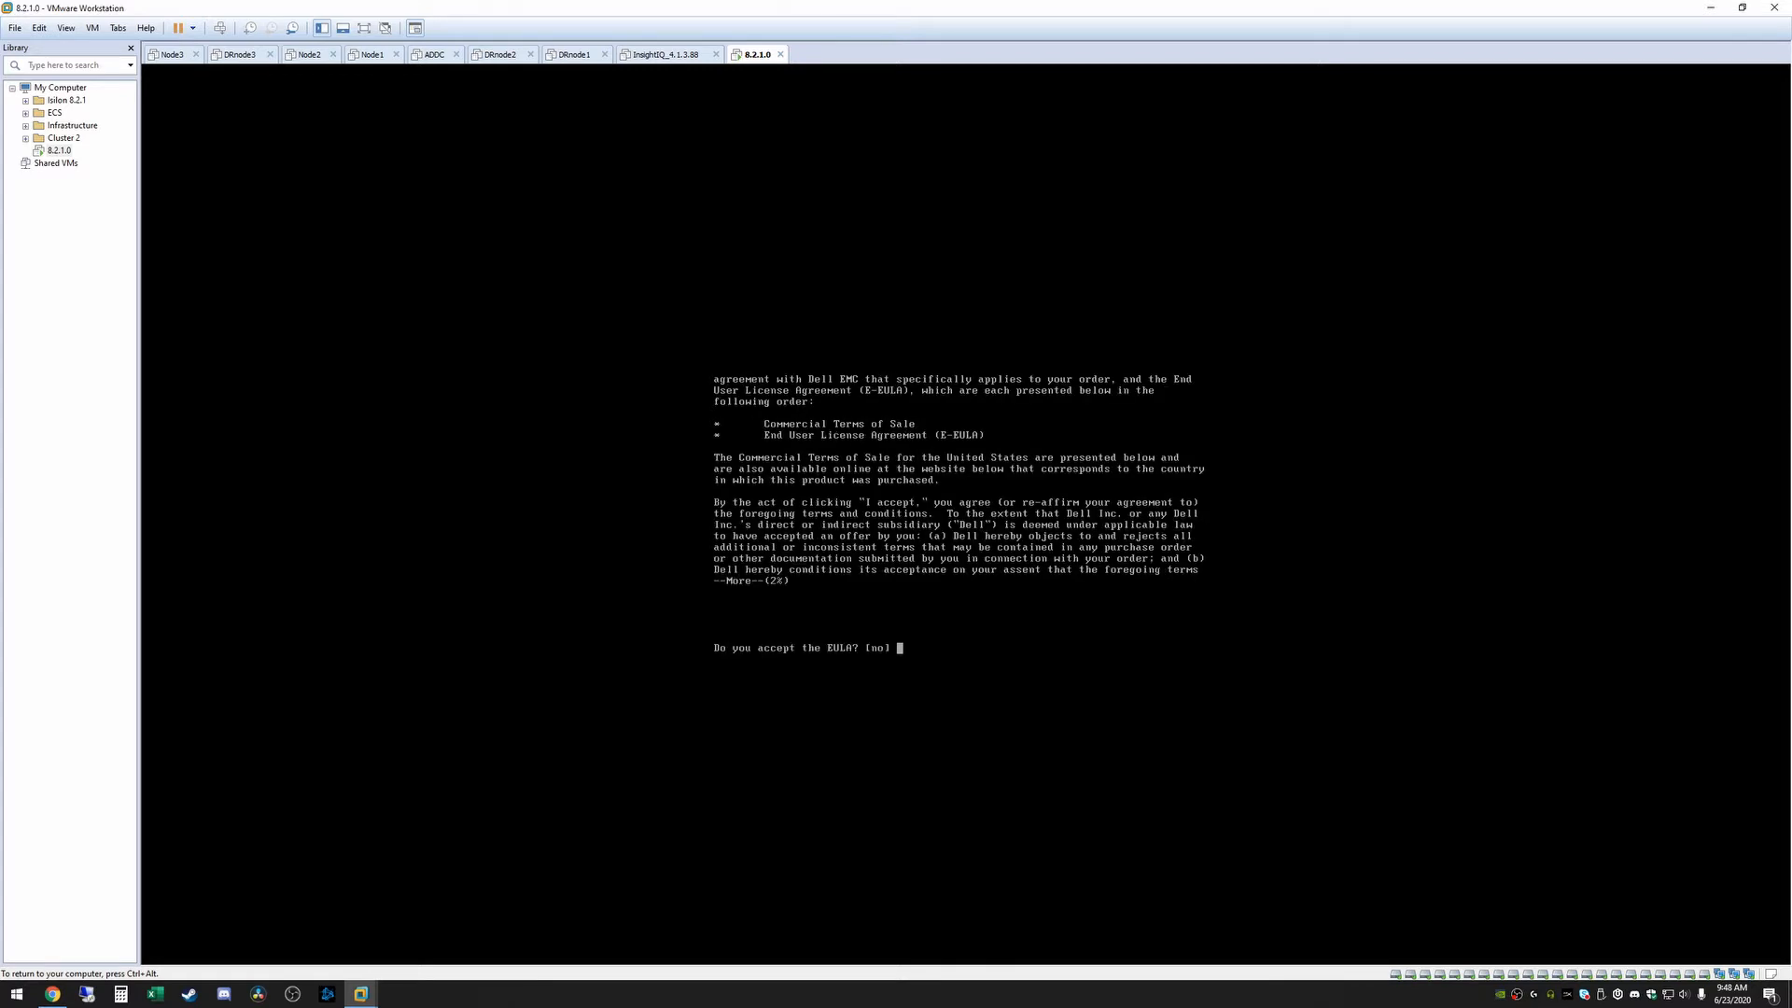
pyautogui.write('yes')
pyautogui.press('Return')
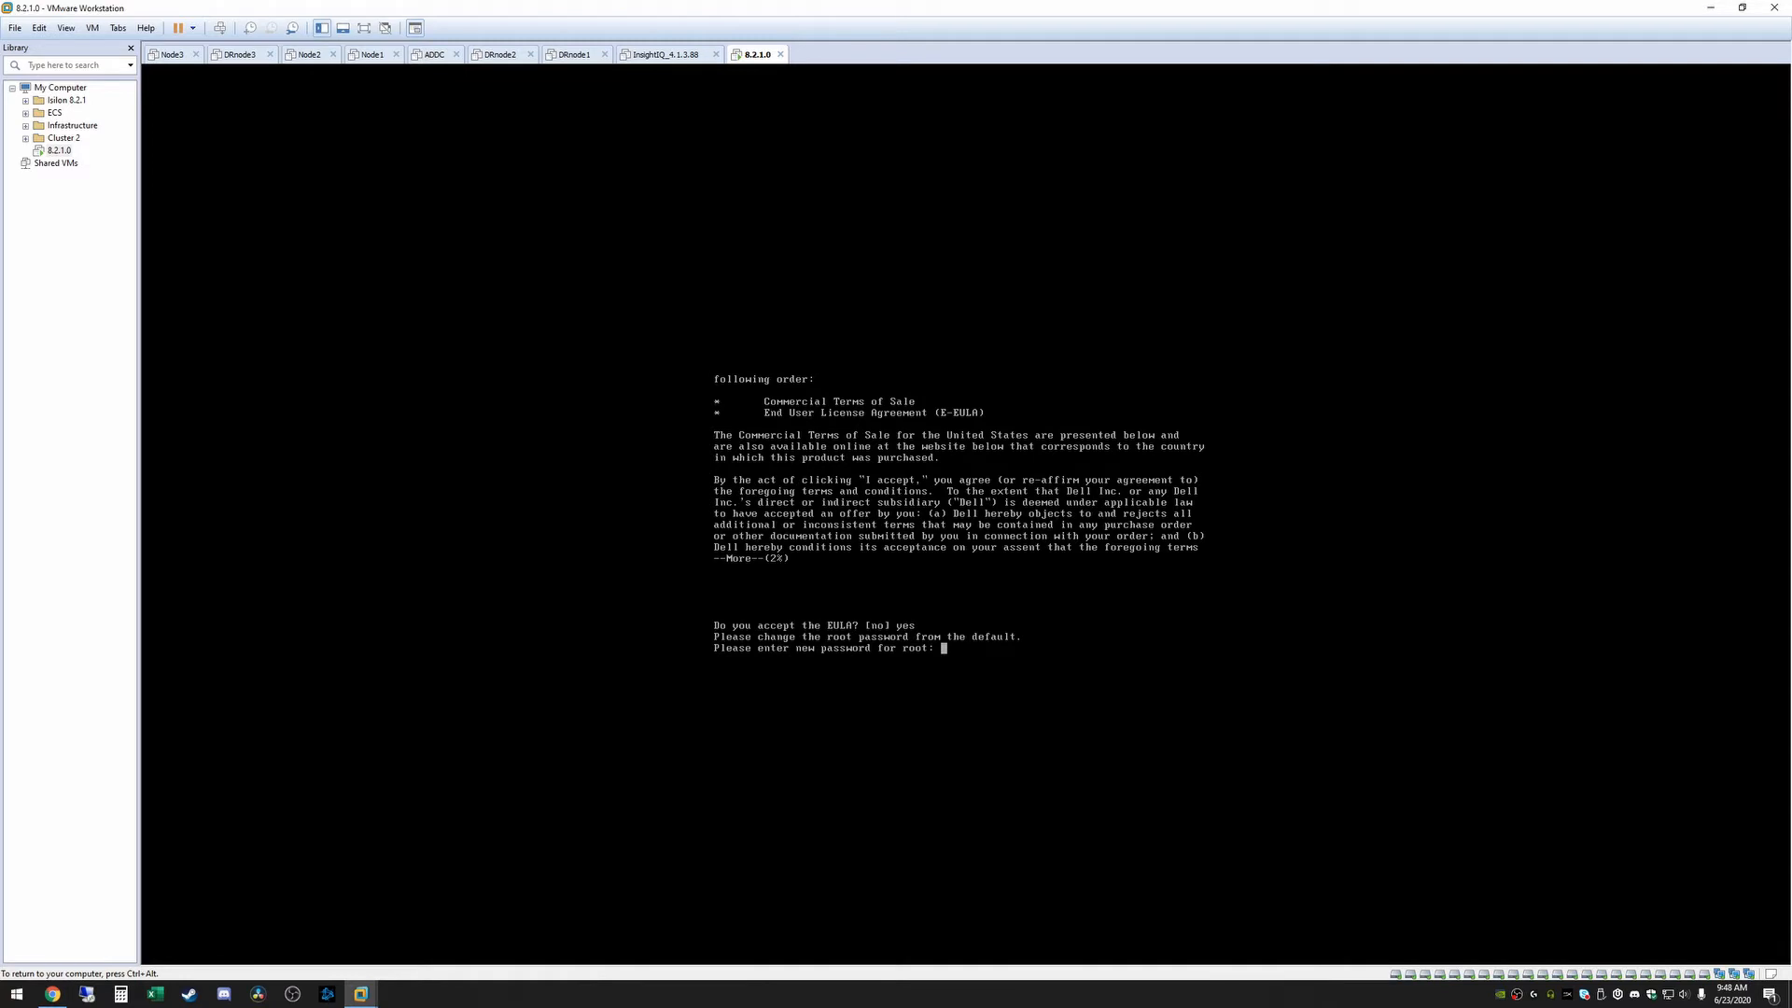
# Enter and confirm new passwords for the root account and the UI admin account
pyautogui.press('Return')
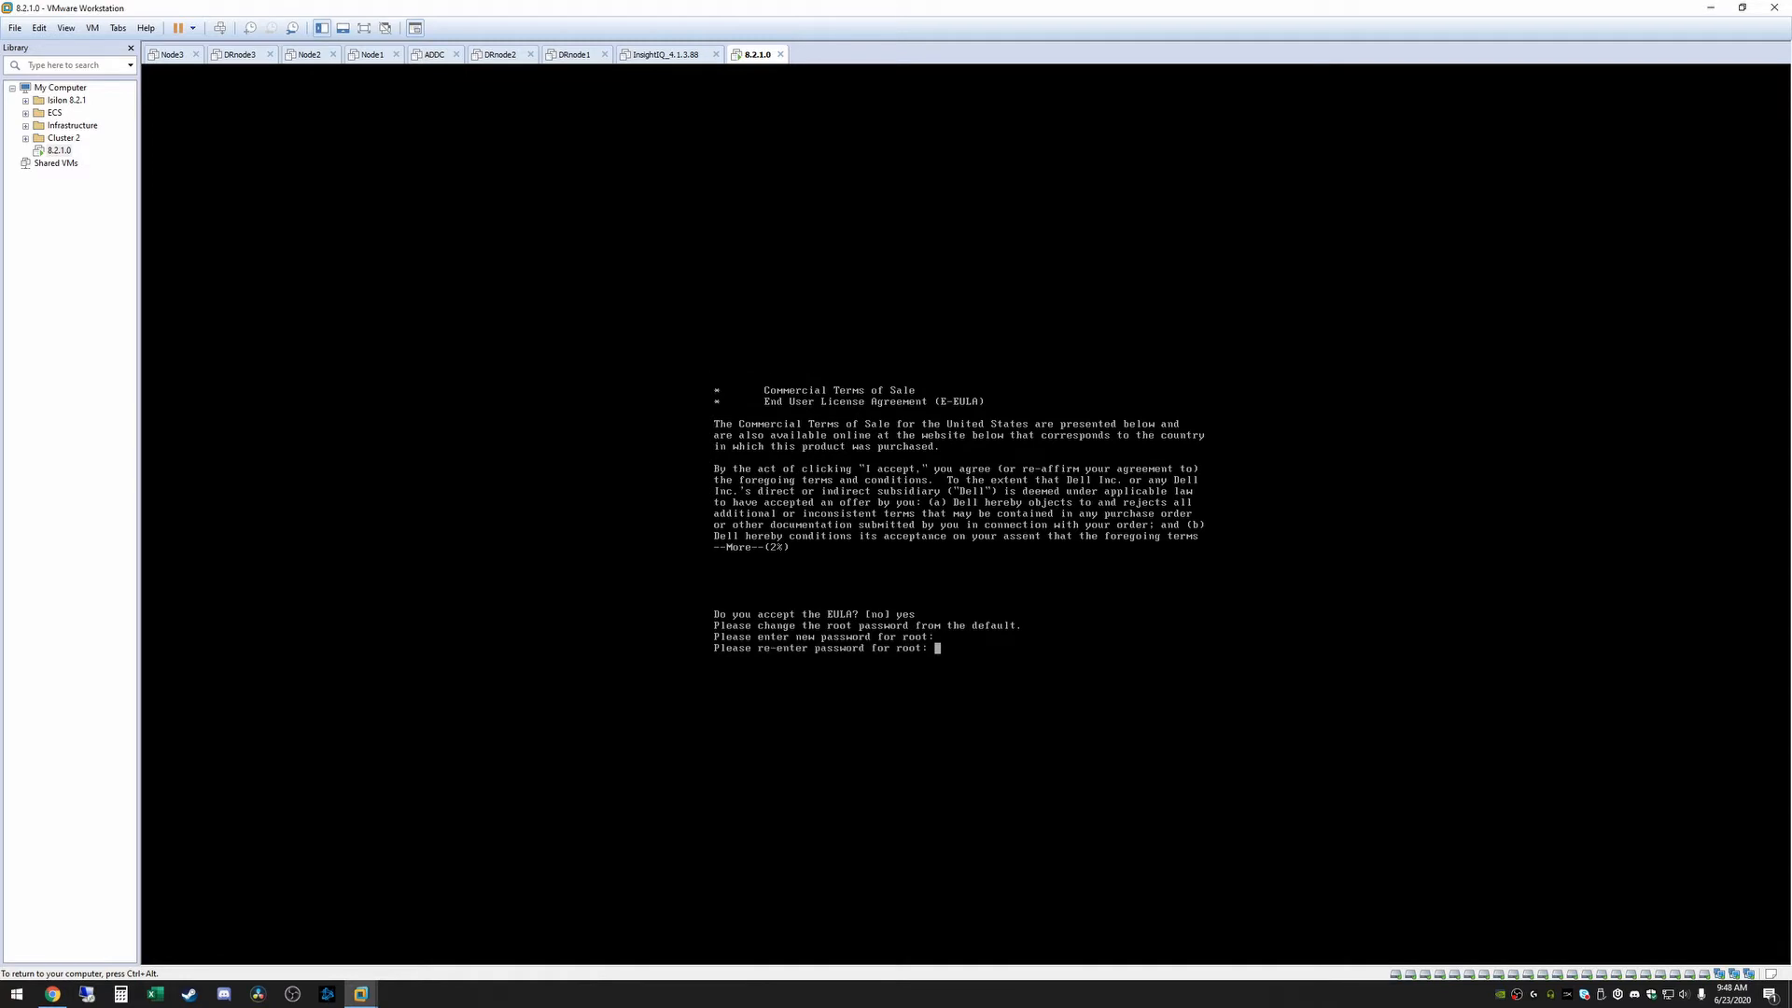
pyautogui.press('Return')
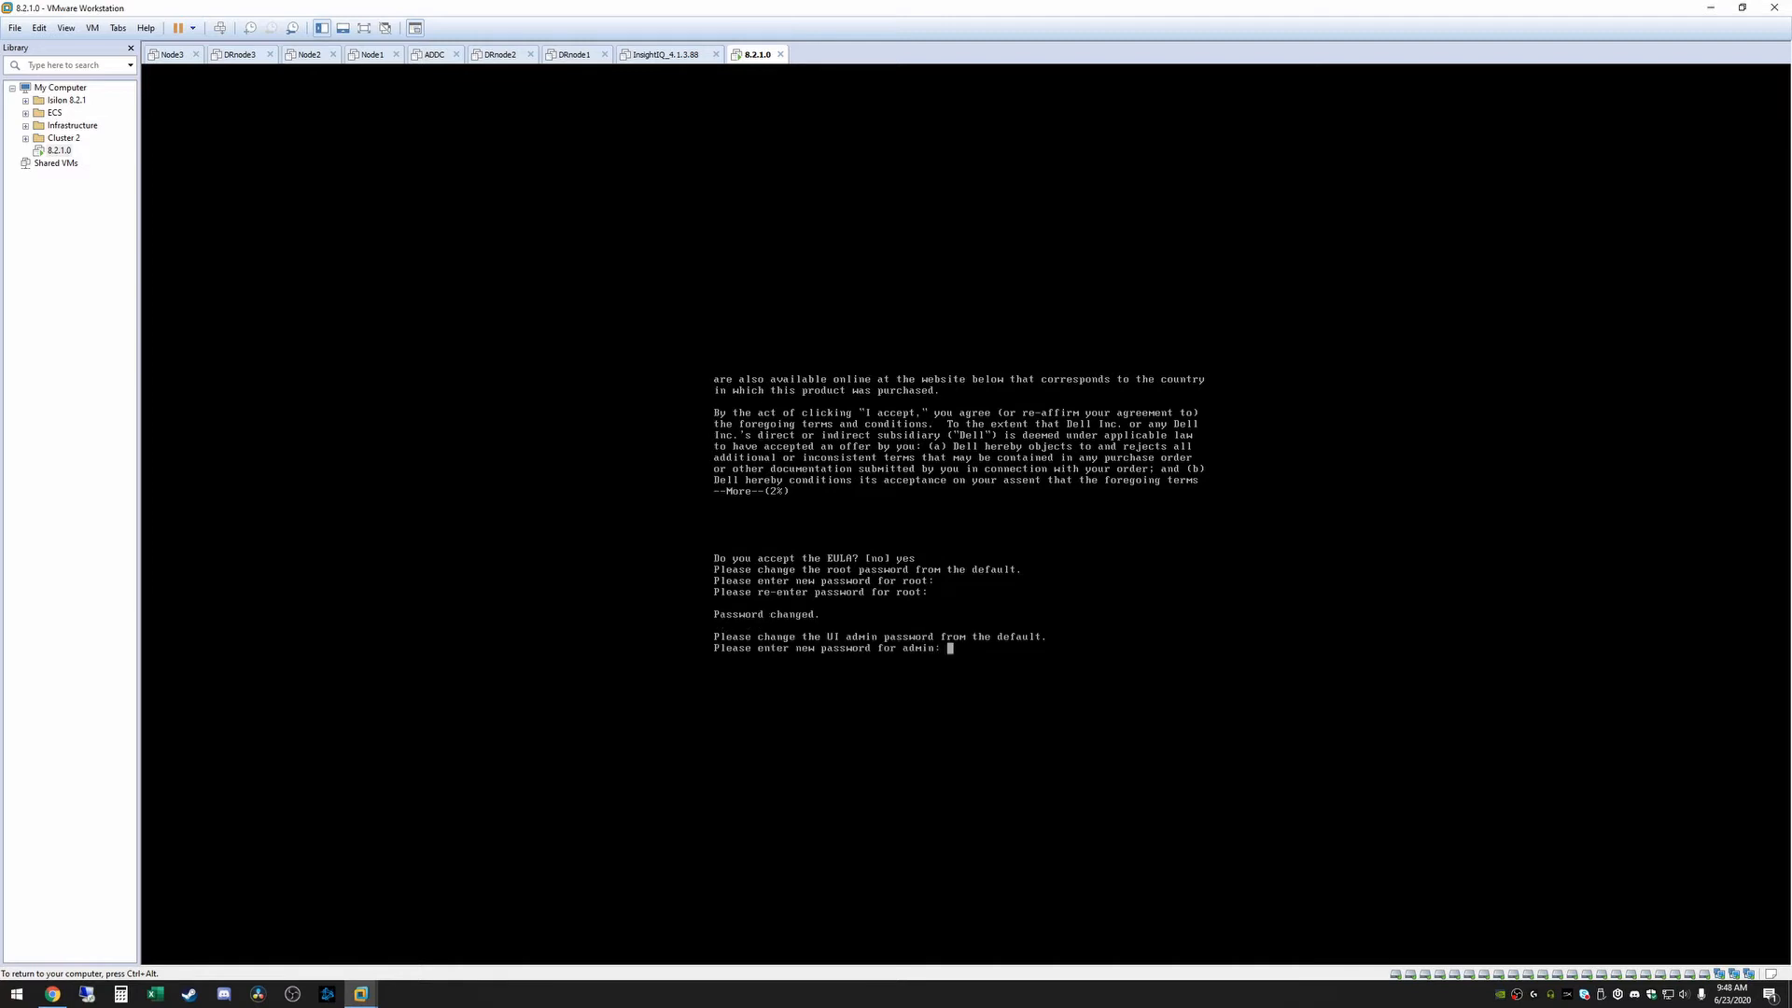
pyautogui.press('Return')
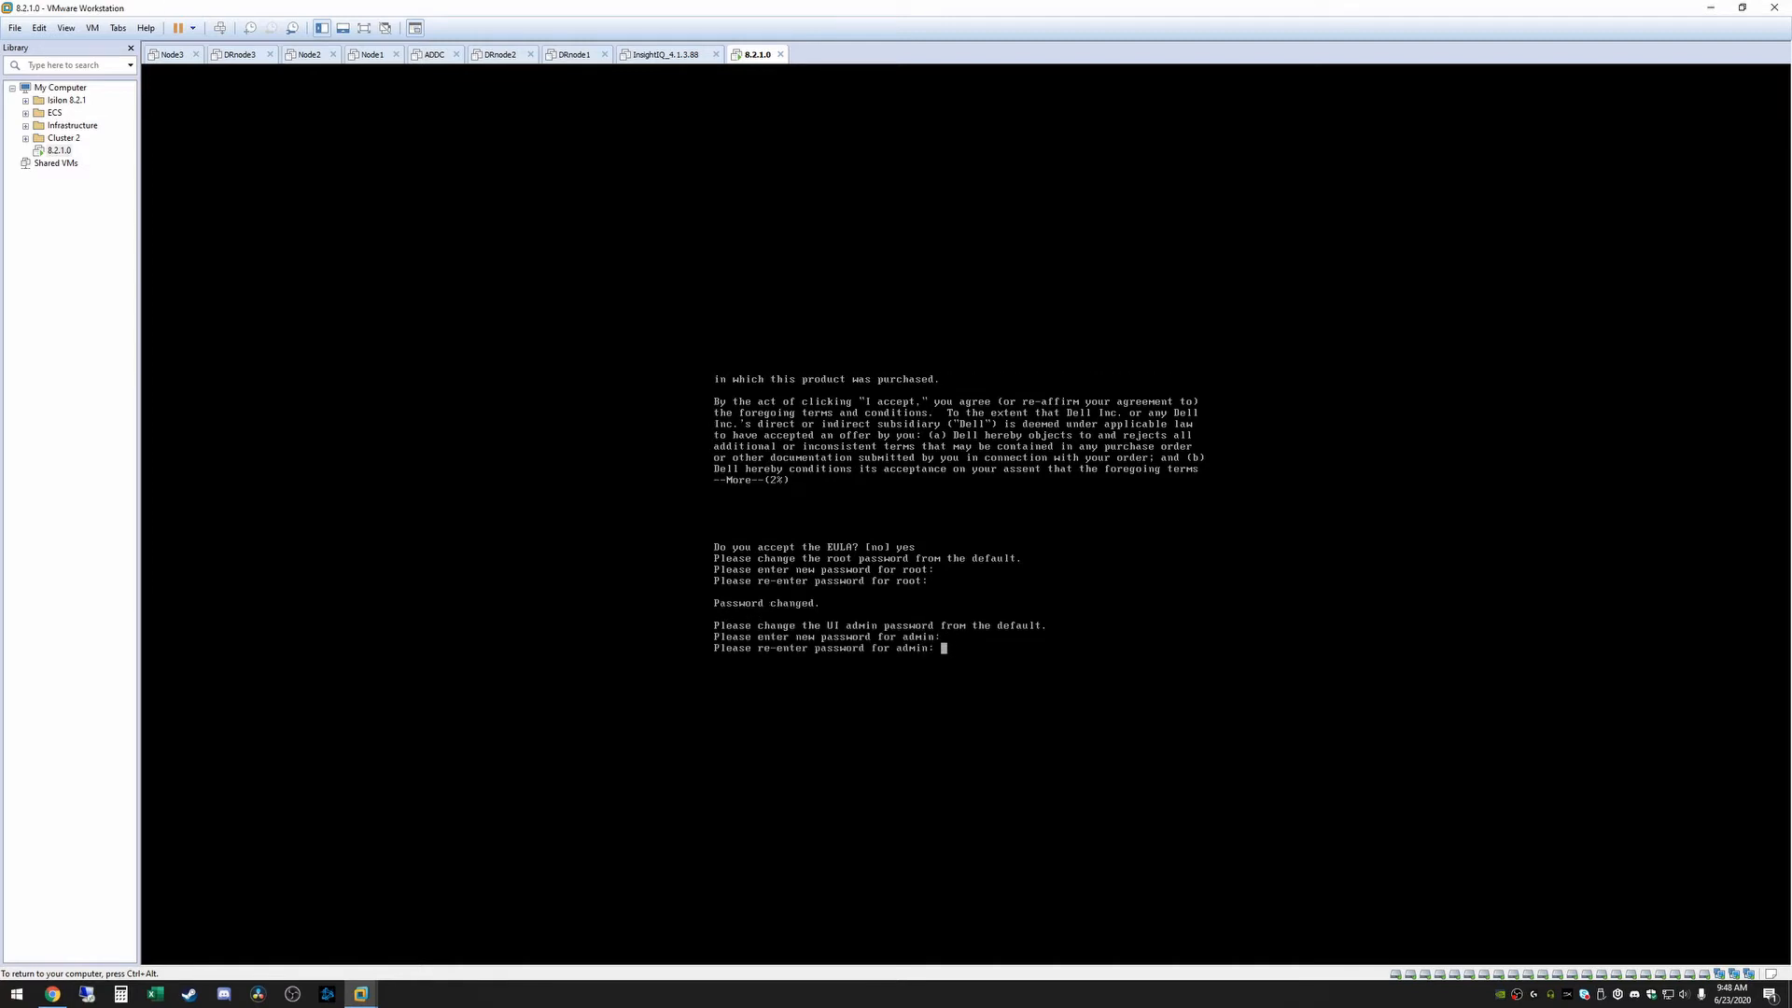
pyautogui.press('Return')
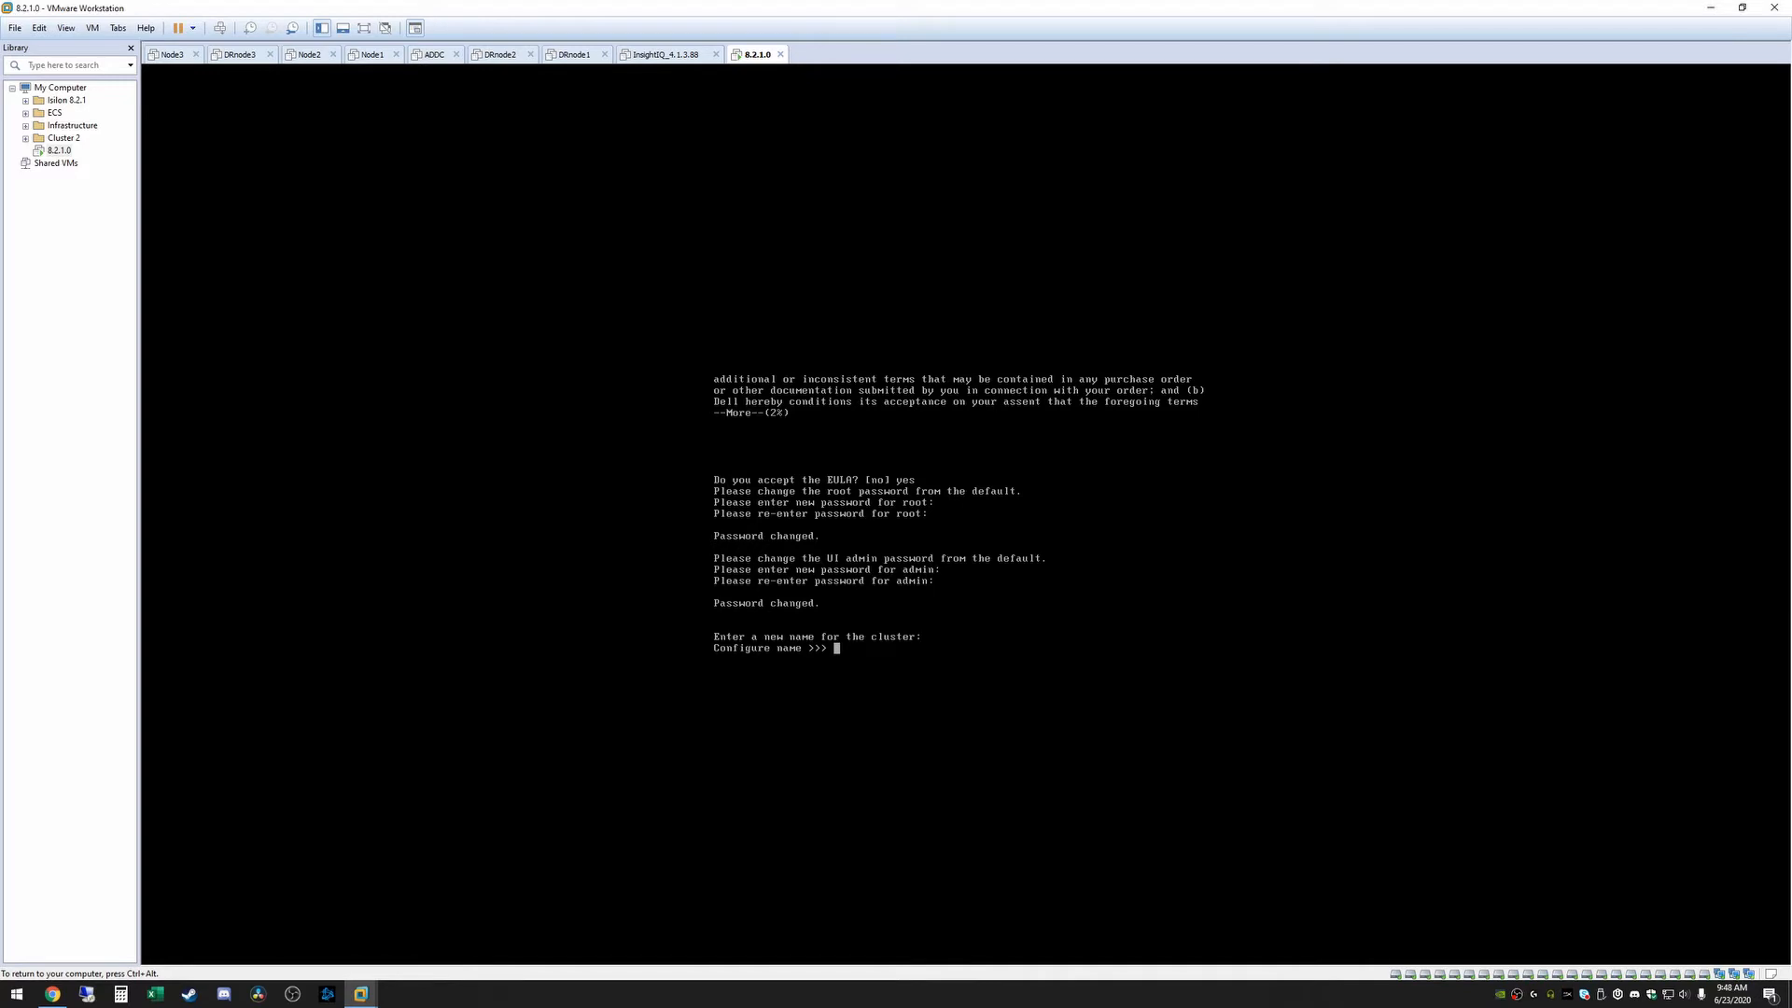
# Name the new cluster testcluster and set its encoding to UTF-8
pyautogui.write('testcluster')
pyautogui.press('Return')
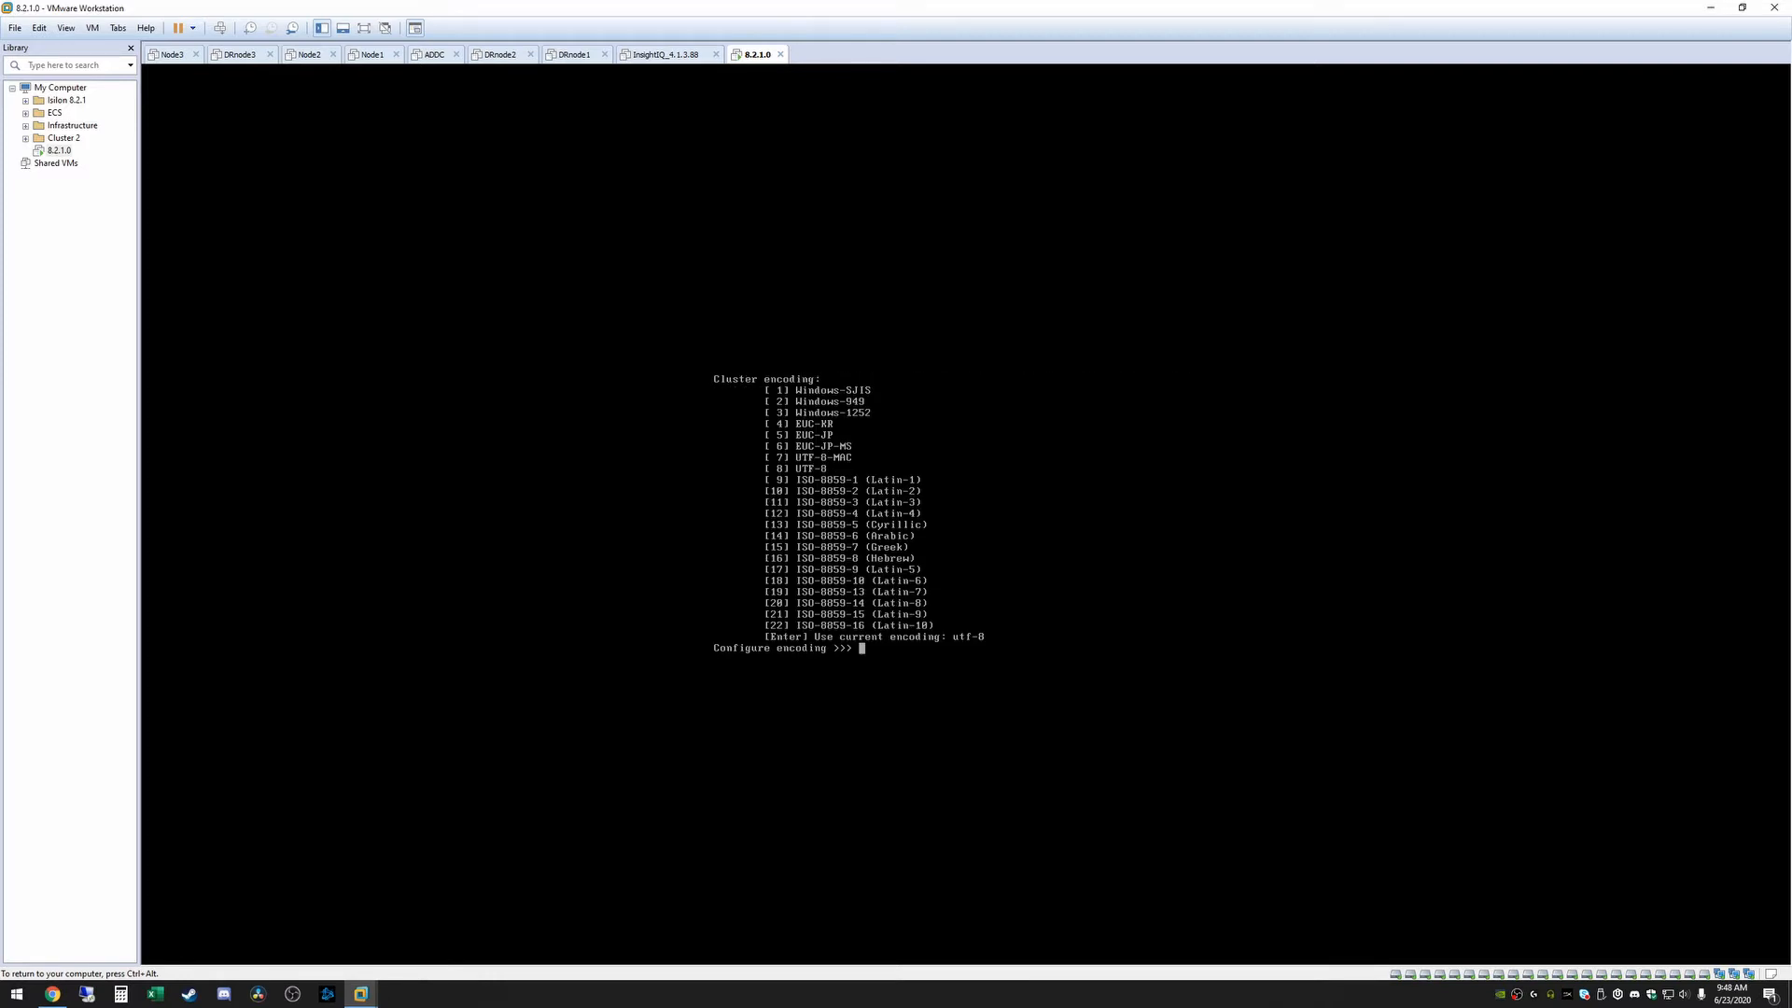
pyautogui.write('8')
pyautogui.press('Return')
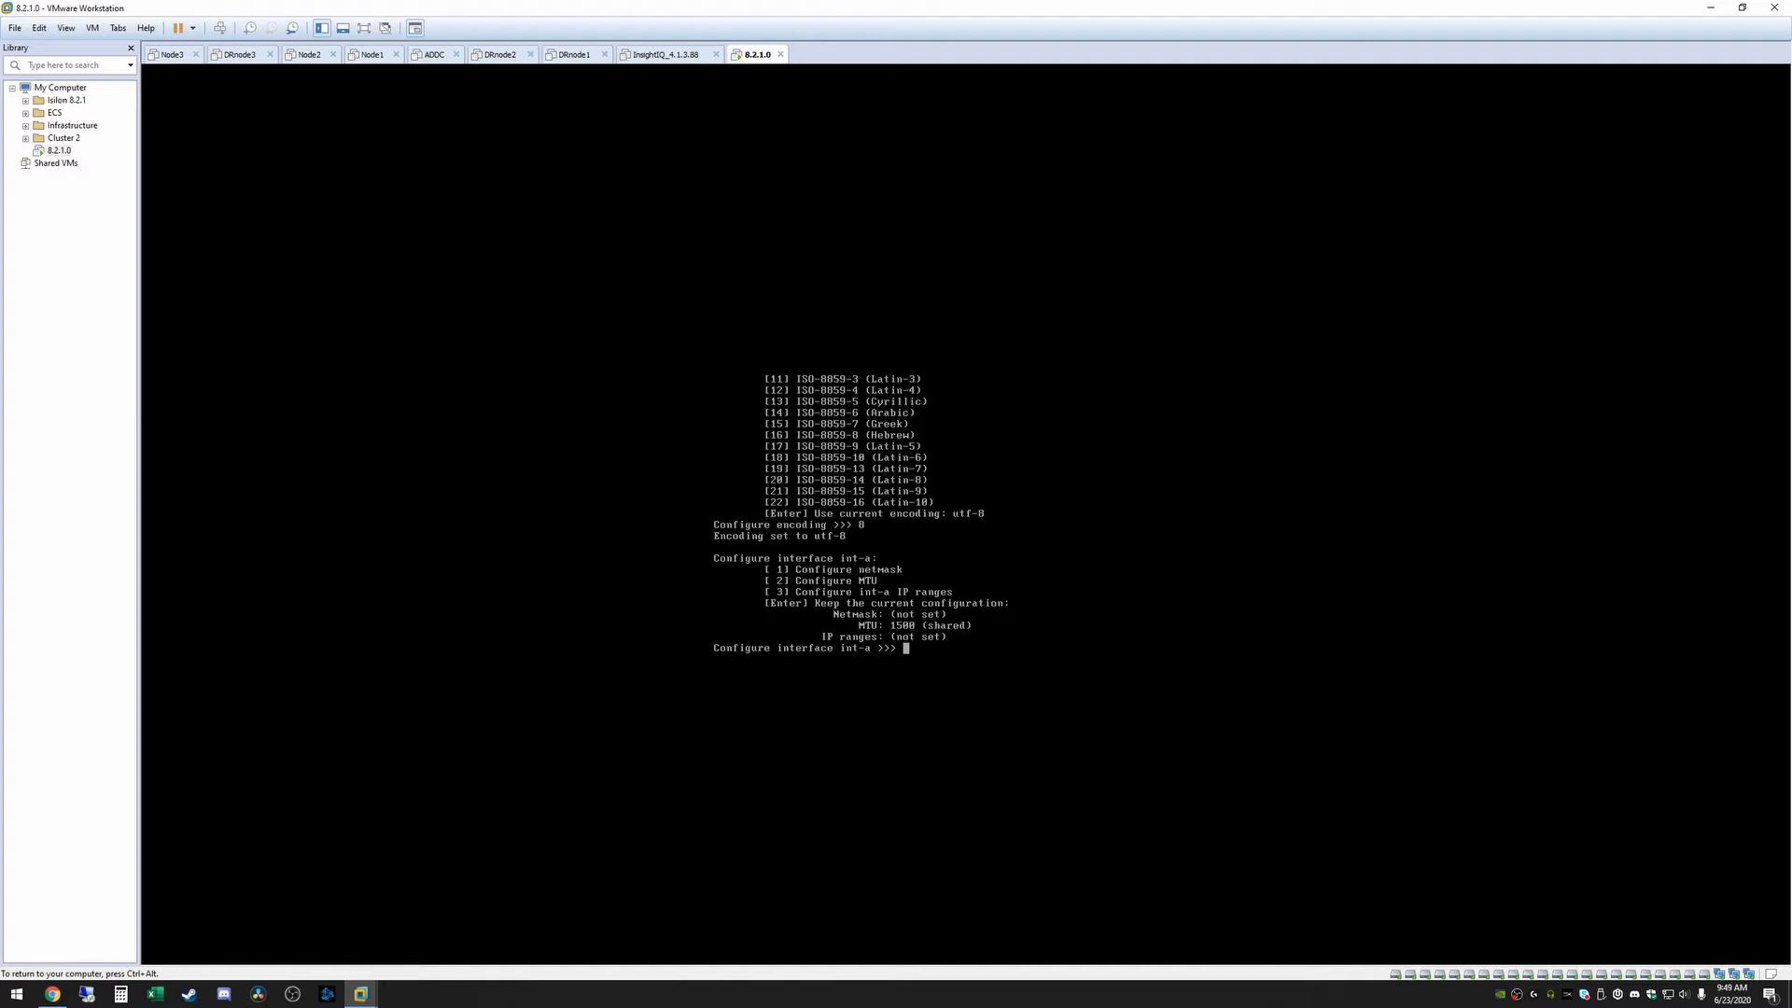
# Set the netmask of the internal interface int-a to 255.255.255.0
pyautogui.write('1')
pyautogui.press('Return')
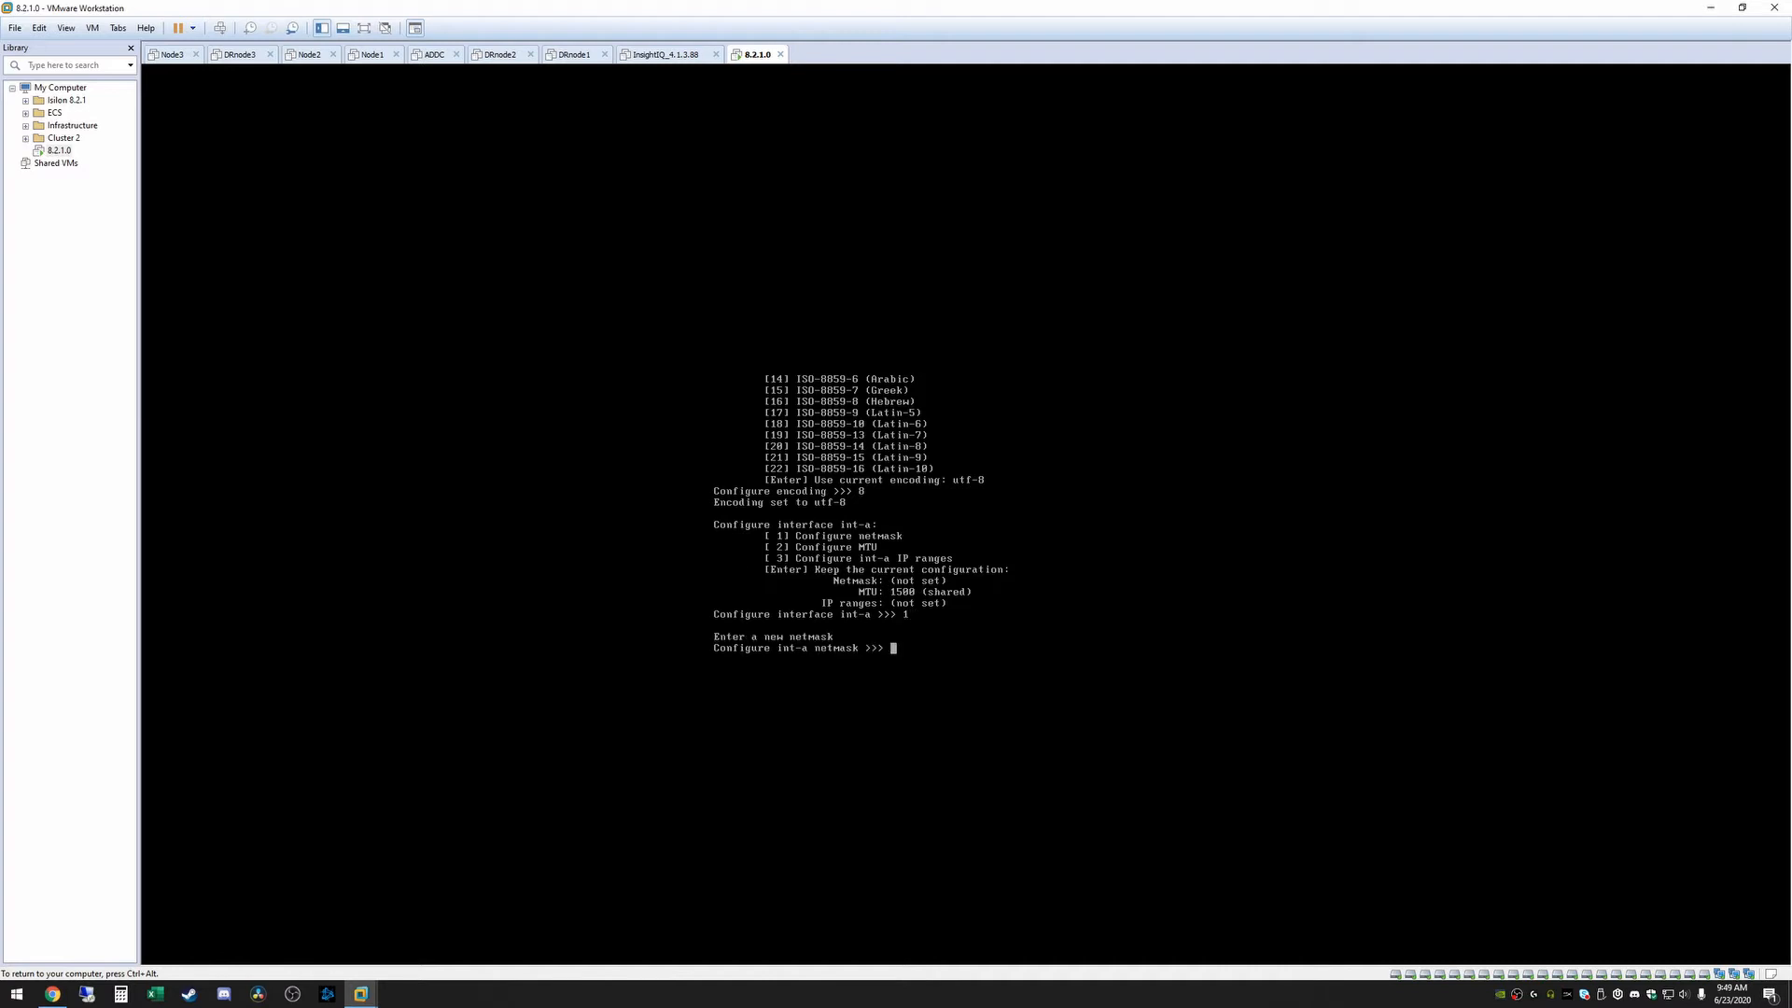
pyautogui.write('255.255.255.0')
pyautogui.press('Return')
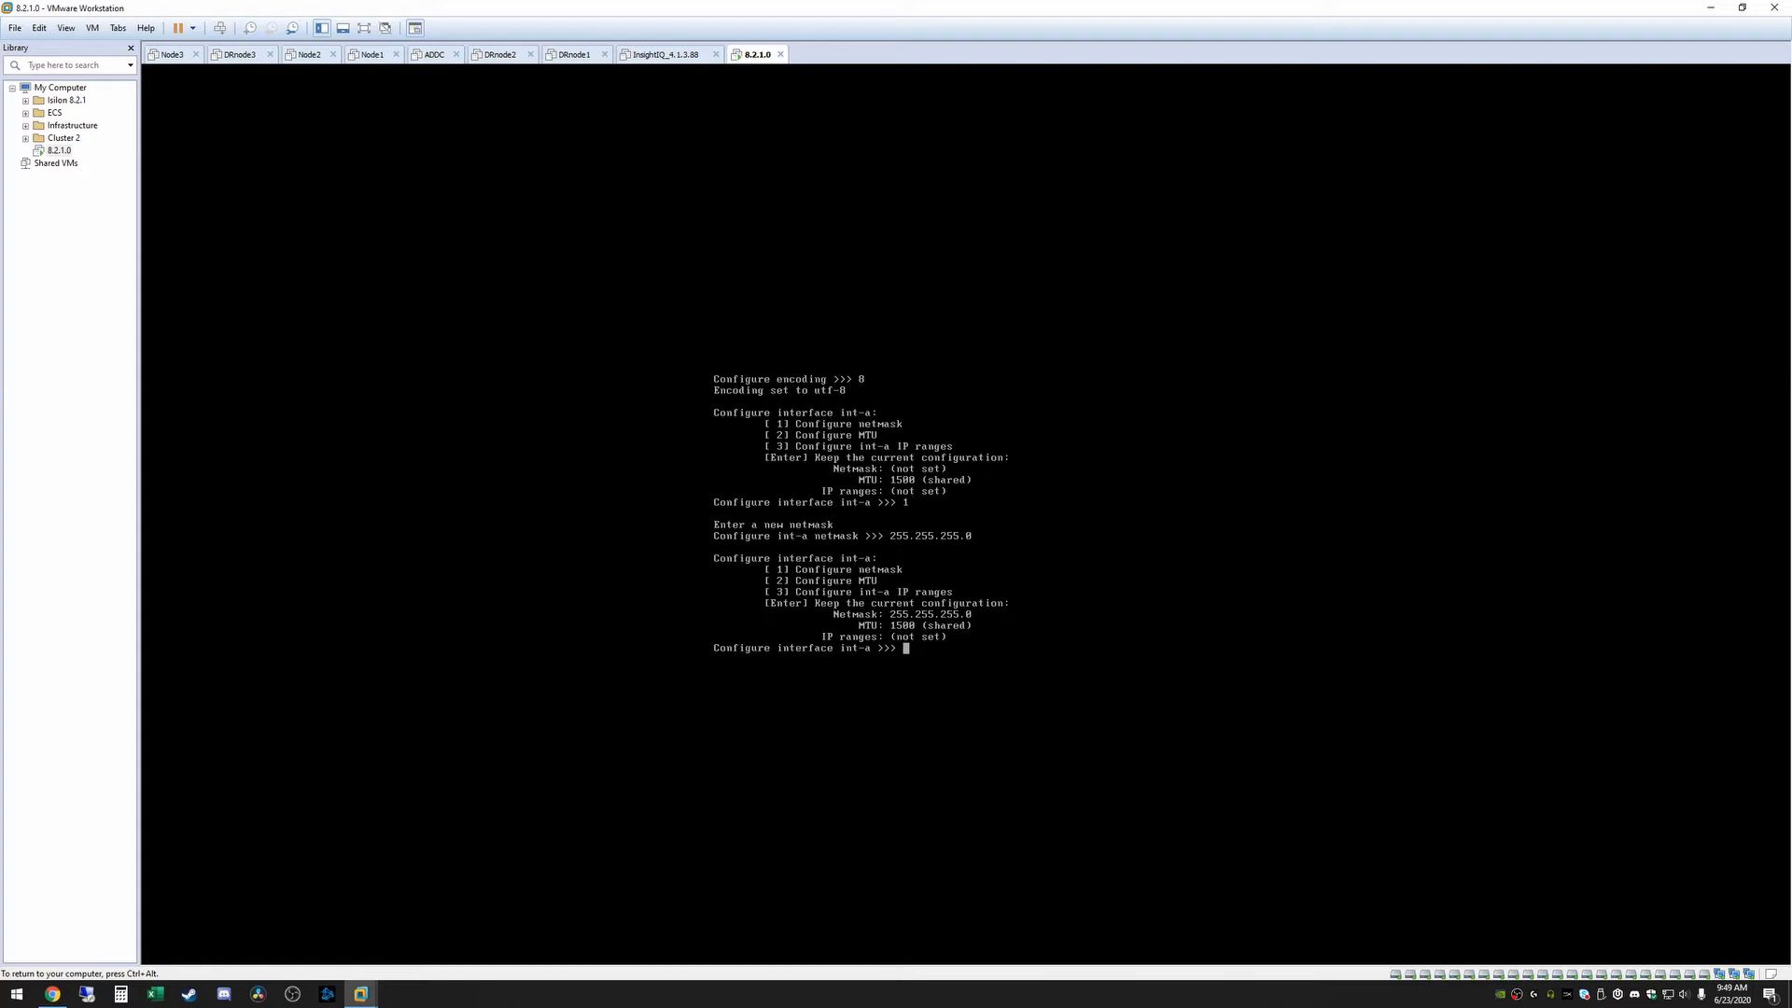
# Add the IP range 128.221.252.1 to 128.221.252.200 to int-a and finish configuring that interface
pyautogui.write('3')
pyautogui.press('Return')
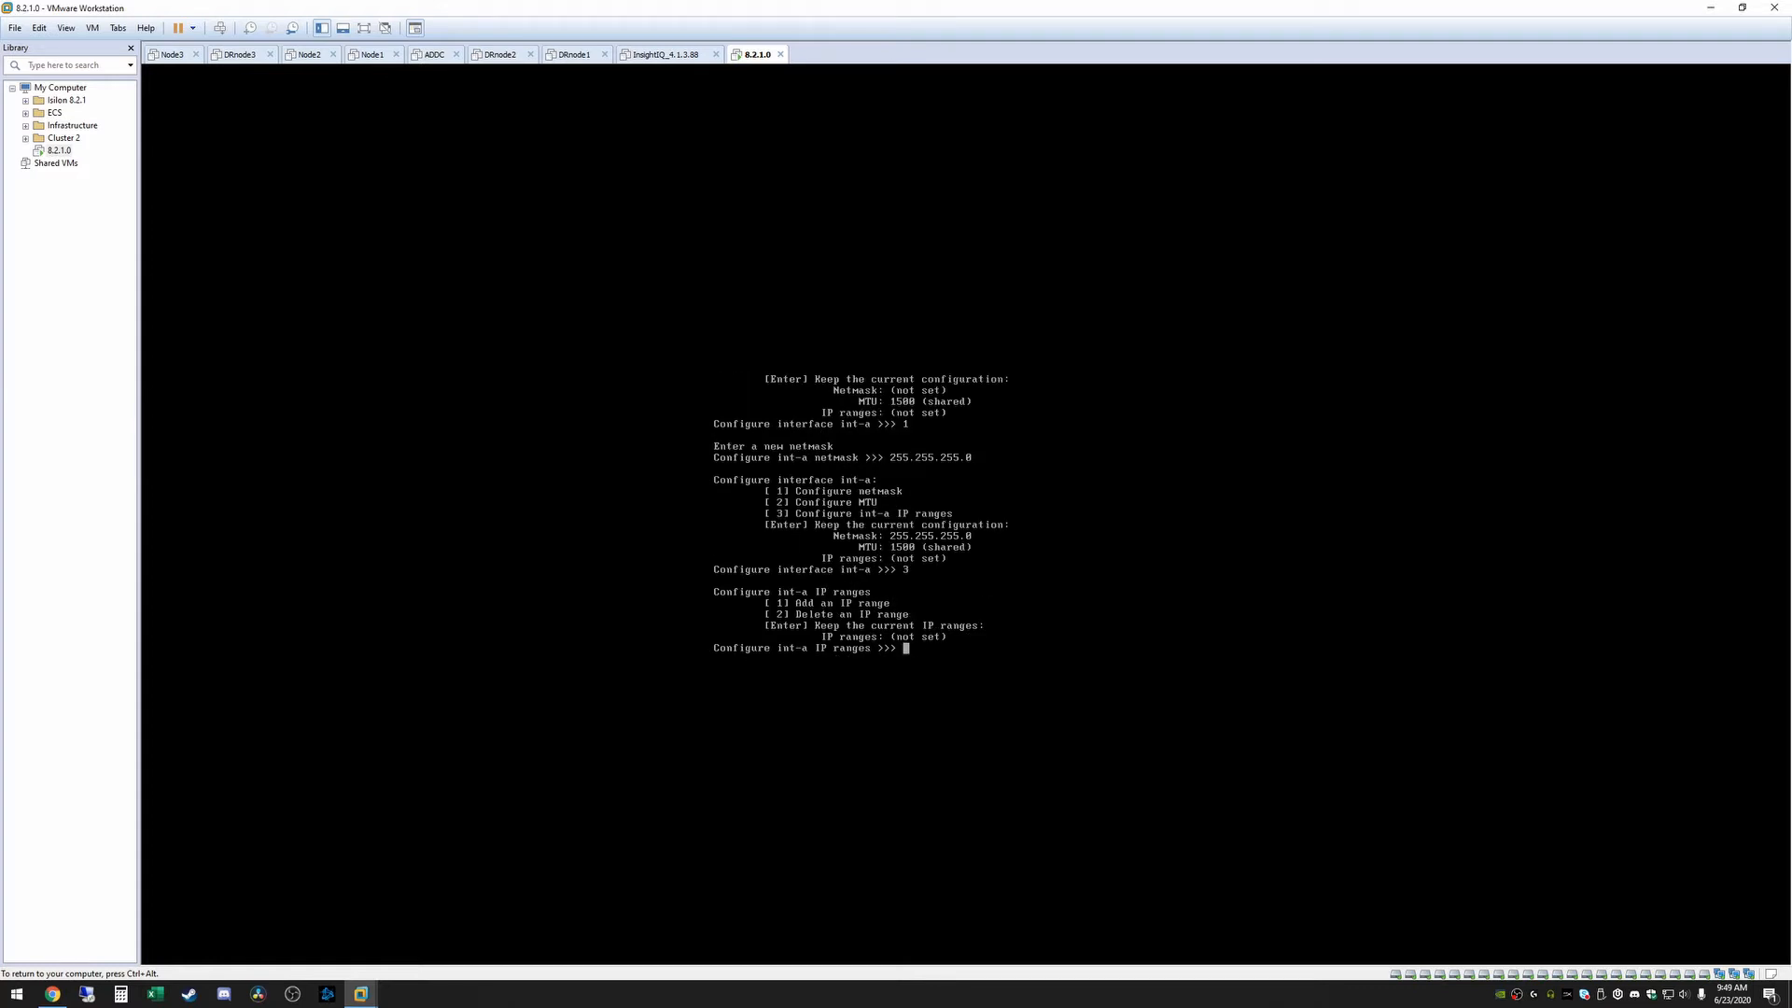
pyautogui.write('1')
pyautogui.press('Return')
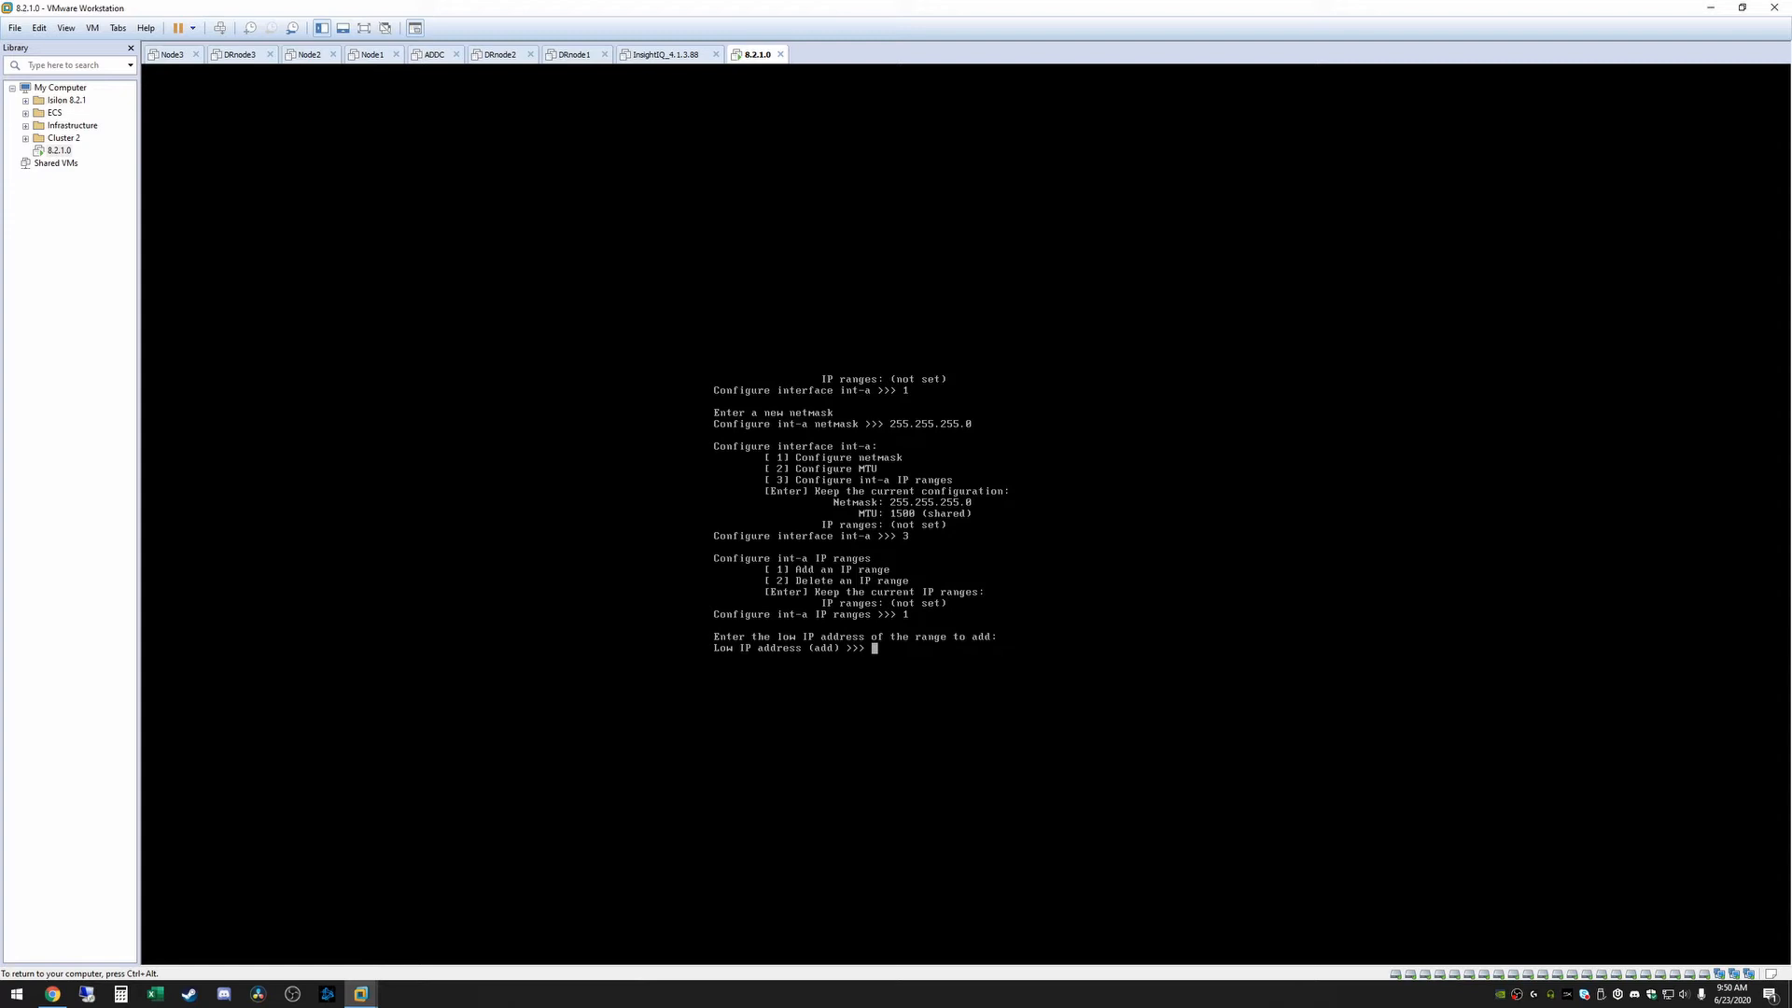
pyautogui.write('128.22')
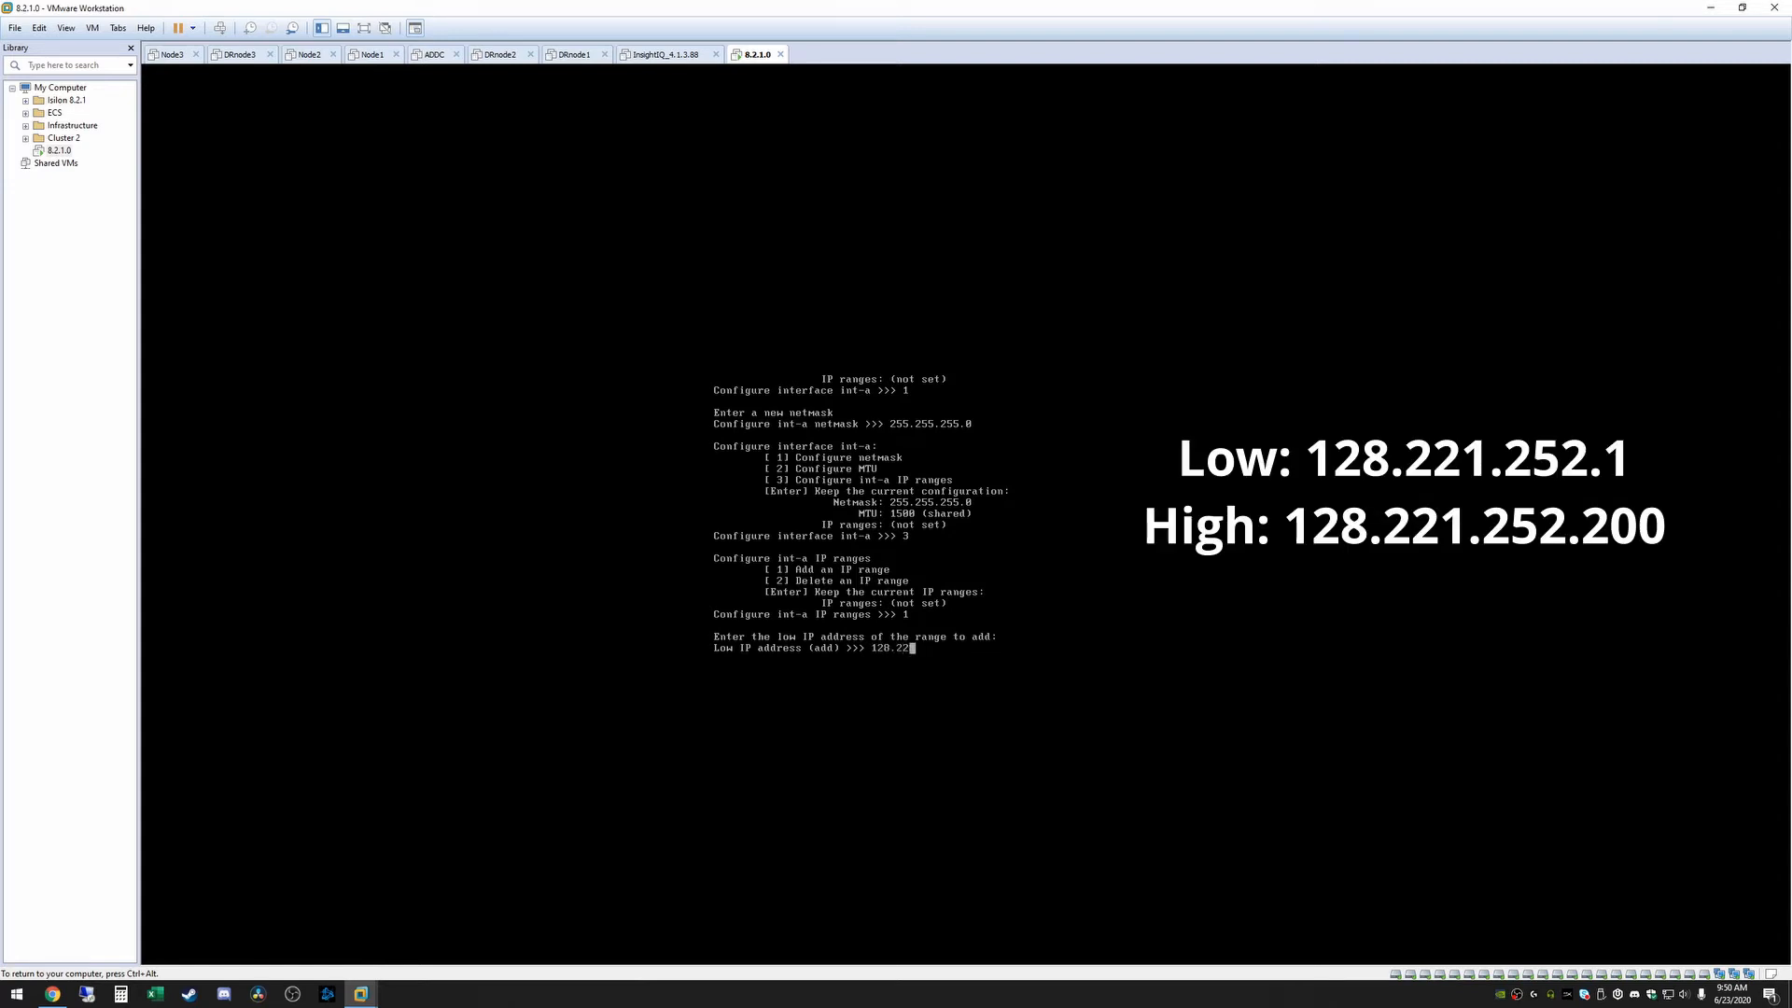
pyautogui.write('1.252.1')
pyautogui.press('Return')
pyautogui.write('128.221.252.1')
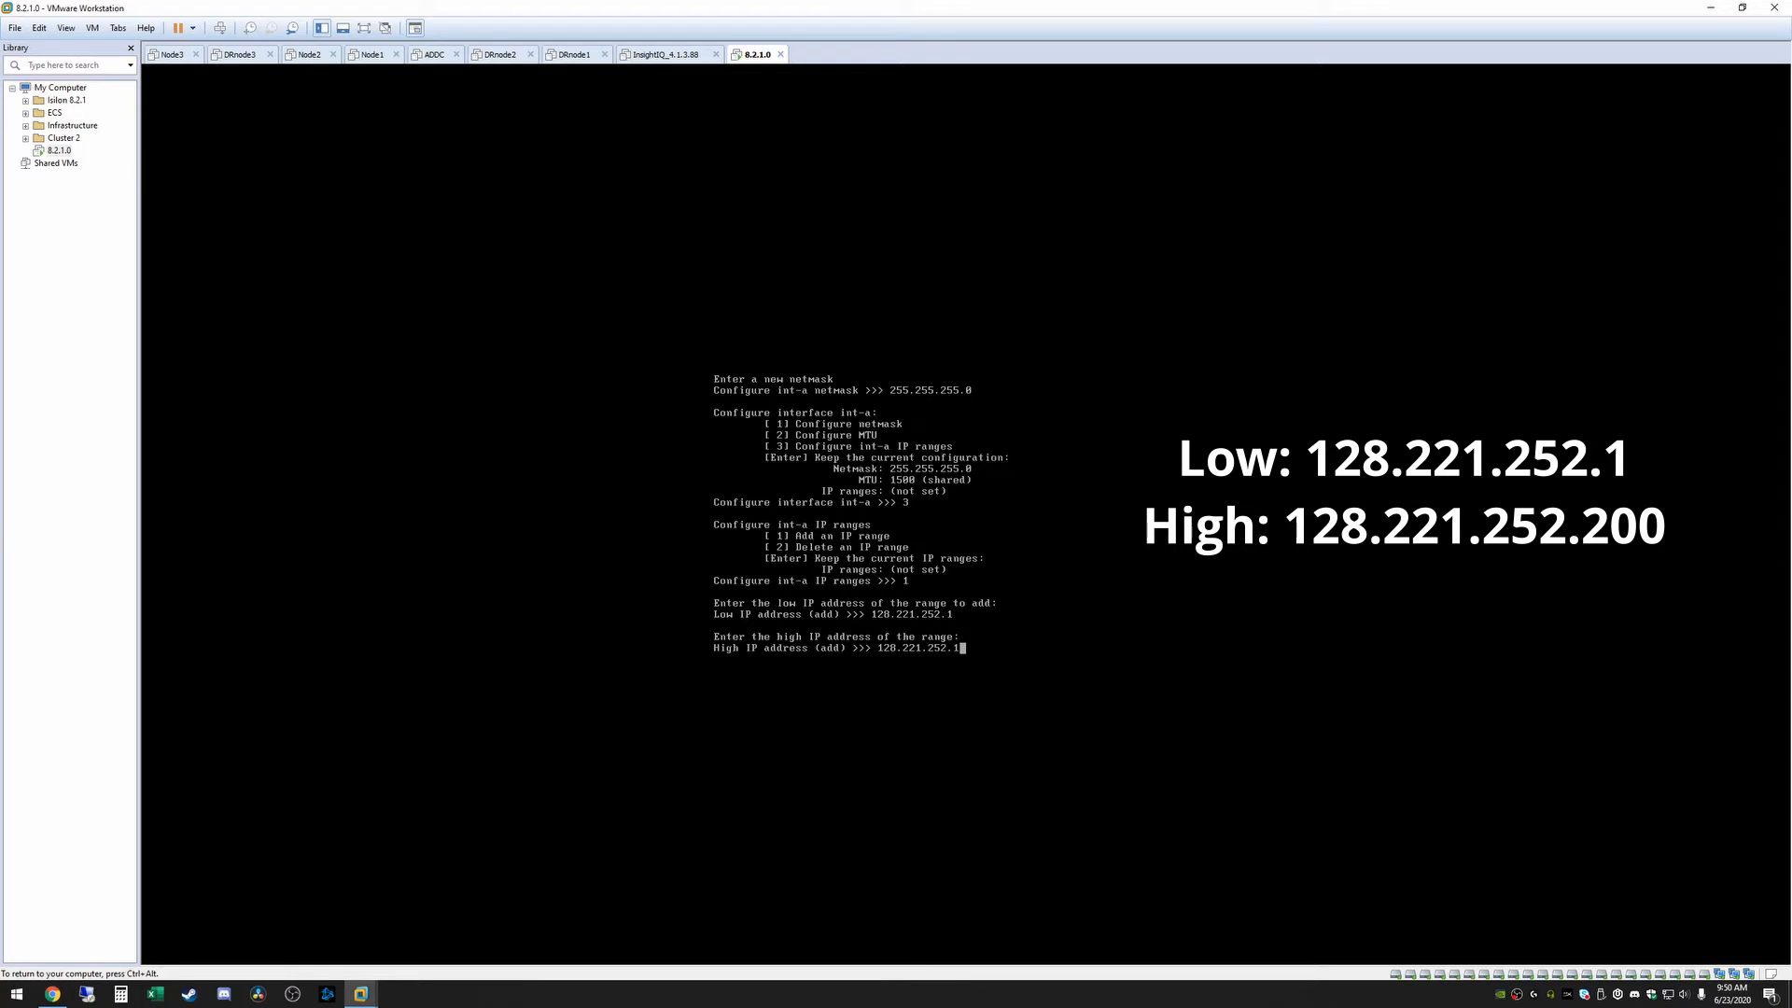
pyautogui.press('BackSpace')
pyautogui.write('200')
pyautogui.press('Return')
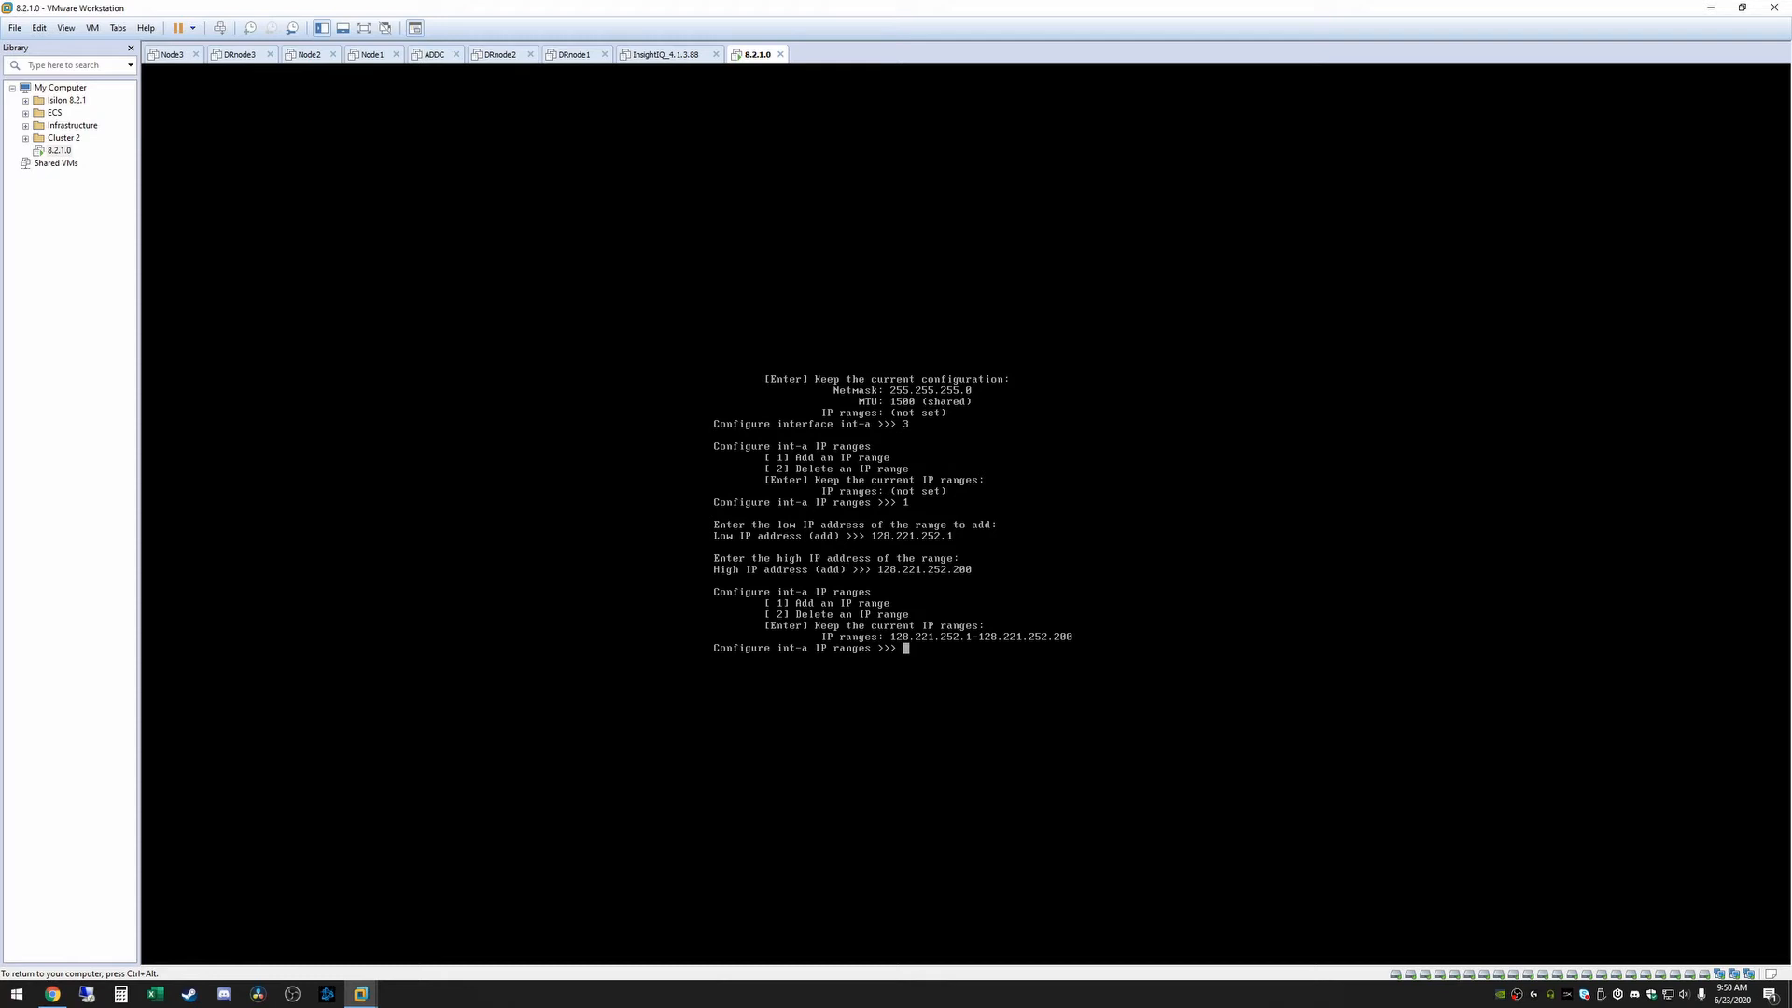
pyautogui.press('Return')
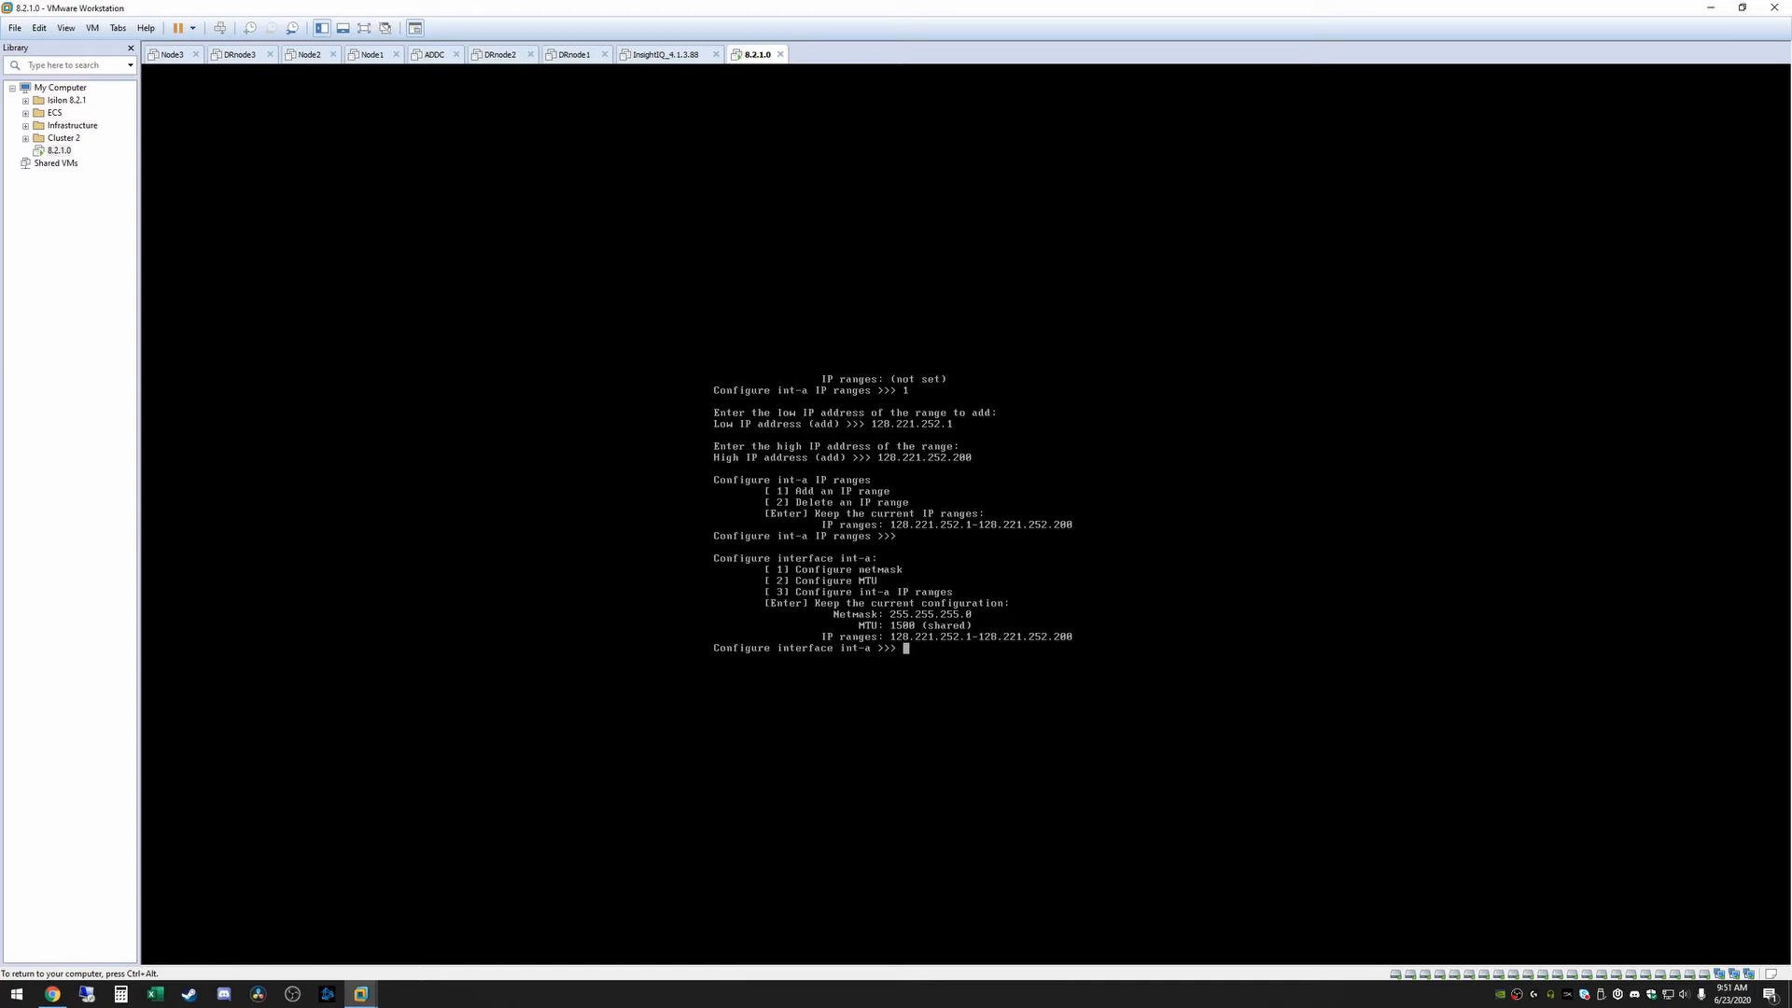
pyautogui.press('Return')
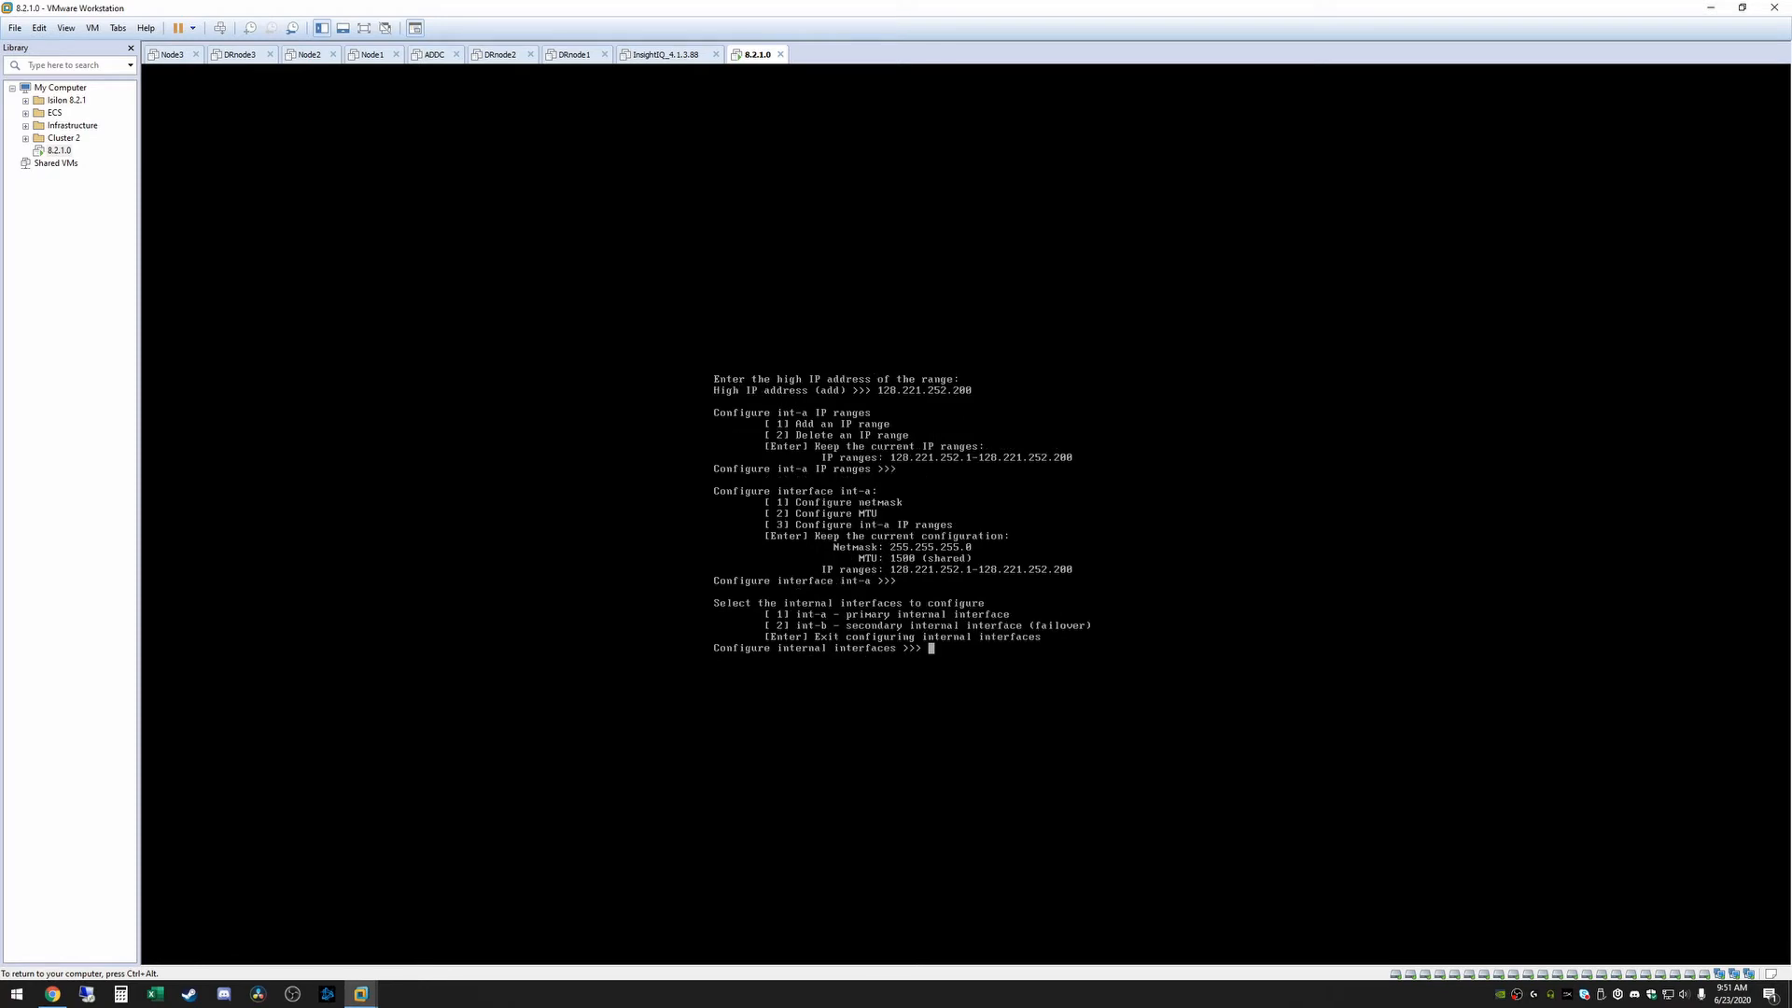
# Open the int-b failover interface settings, keep them unconfigured and exit the internal interface configuration
pyautogui.write('2')
pyautogui.press('Return')
pyautogui.press('Return')
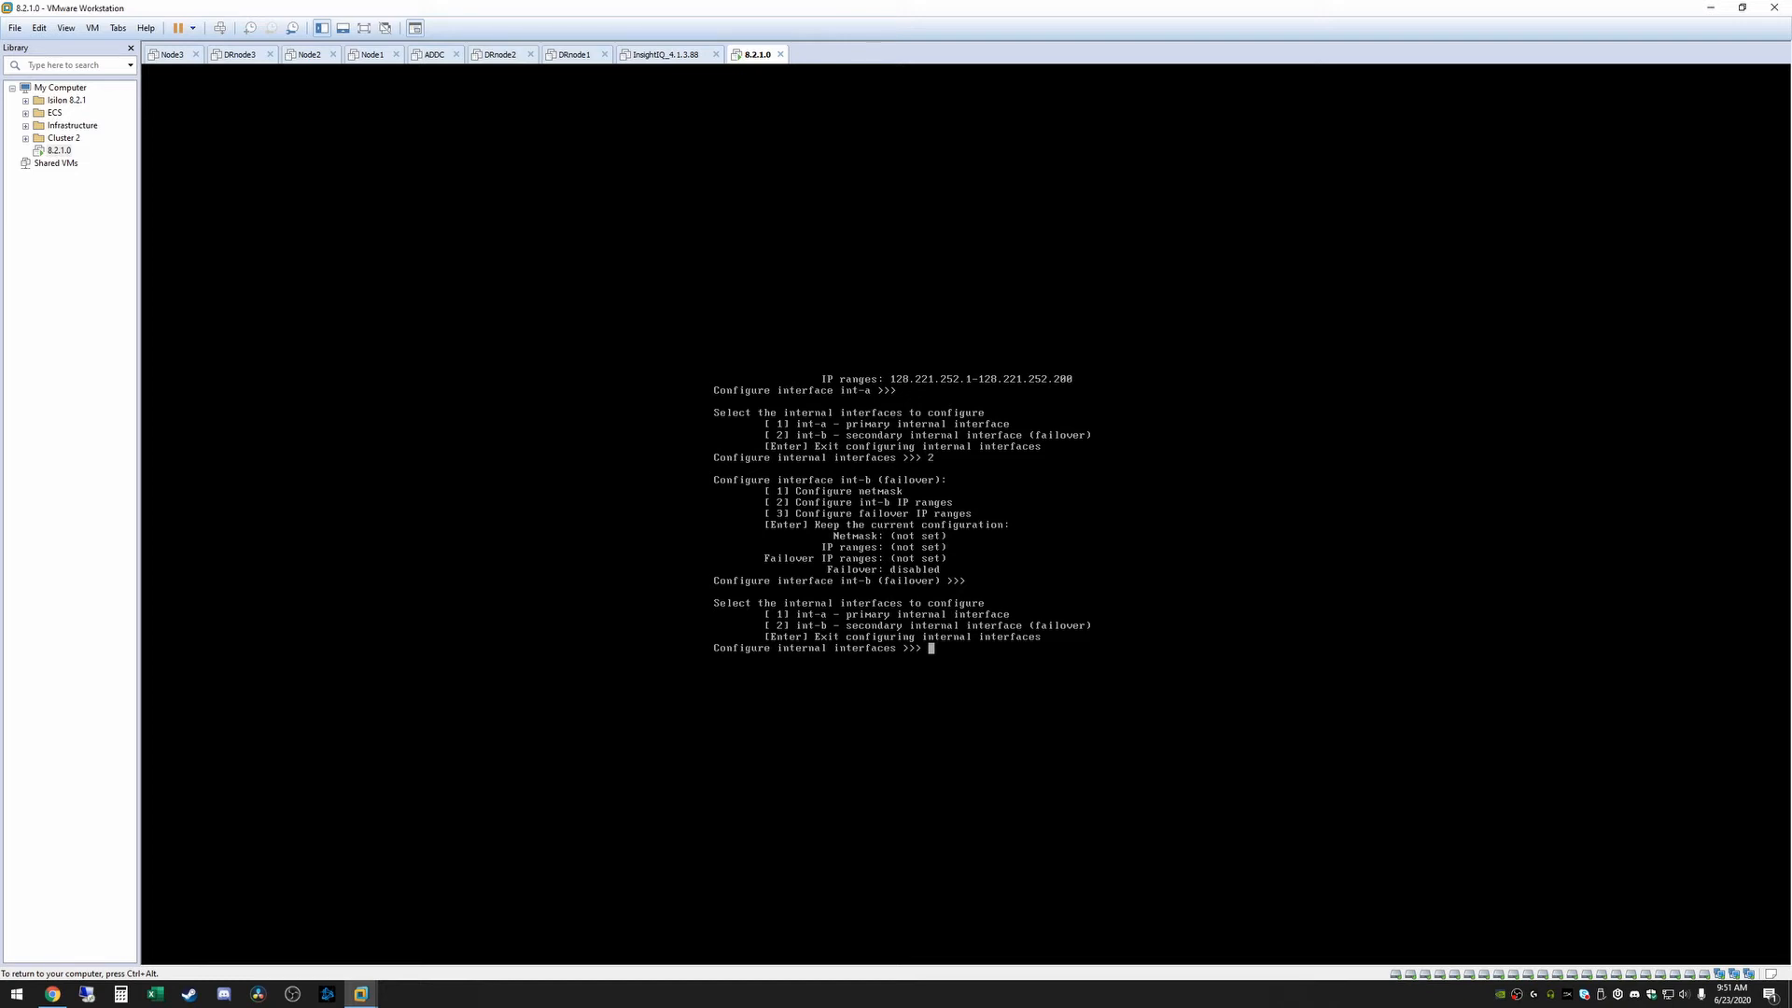
pyautogui.press('Return')
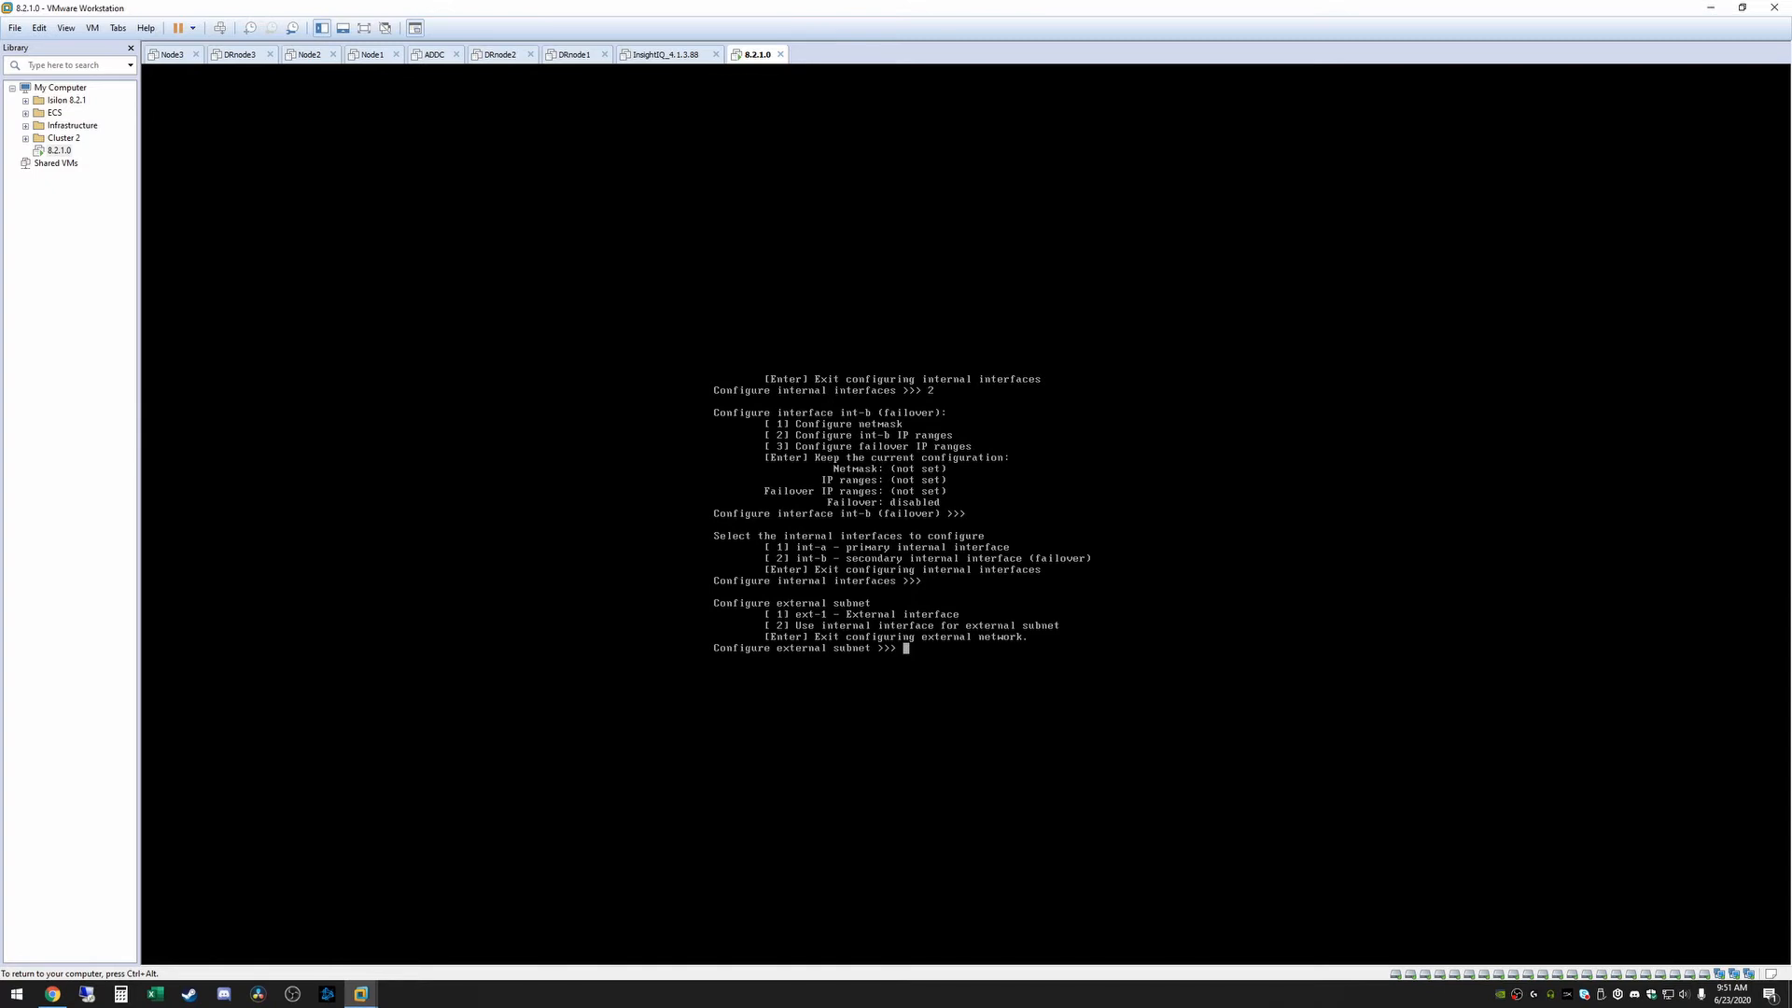
# Choose the external interface ext-1 and set its netmask to 255.255.255.0
pyautogui.write('1')
pyautogui.press('Return')
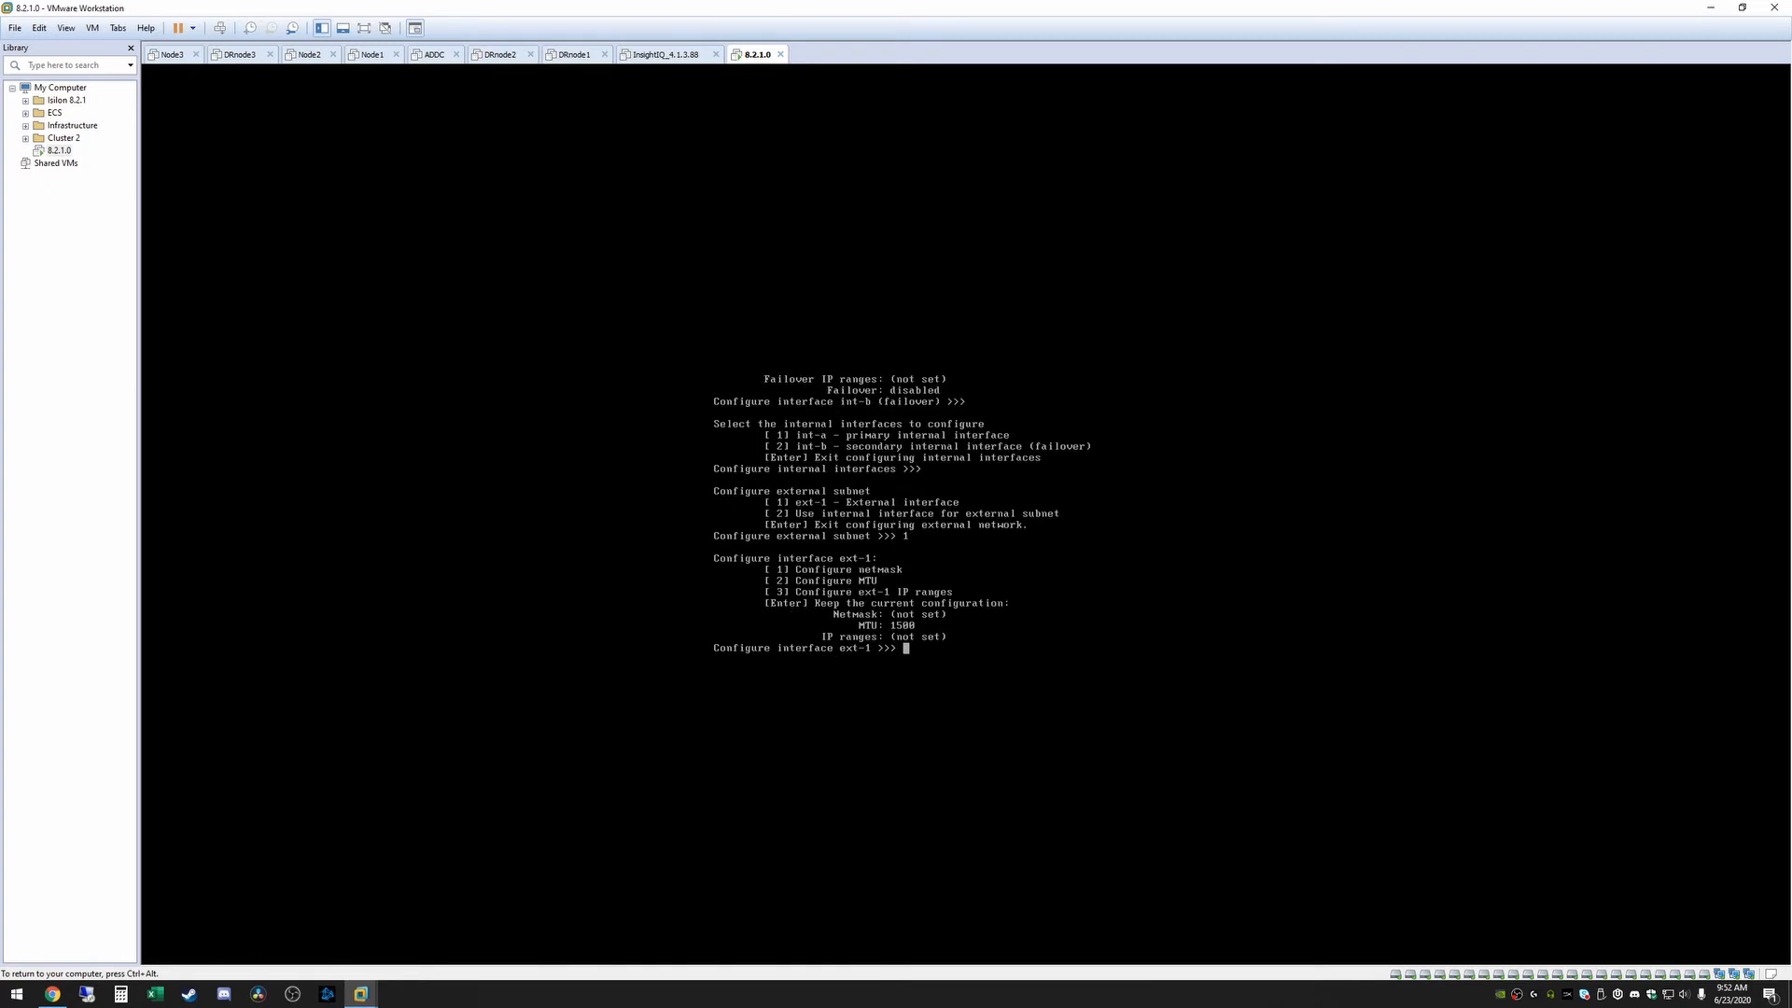
pyautogui.write('1')
pyautogui.press('Return')
pyautogui.write('255.')
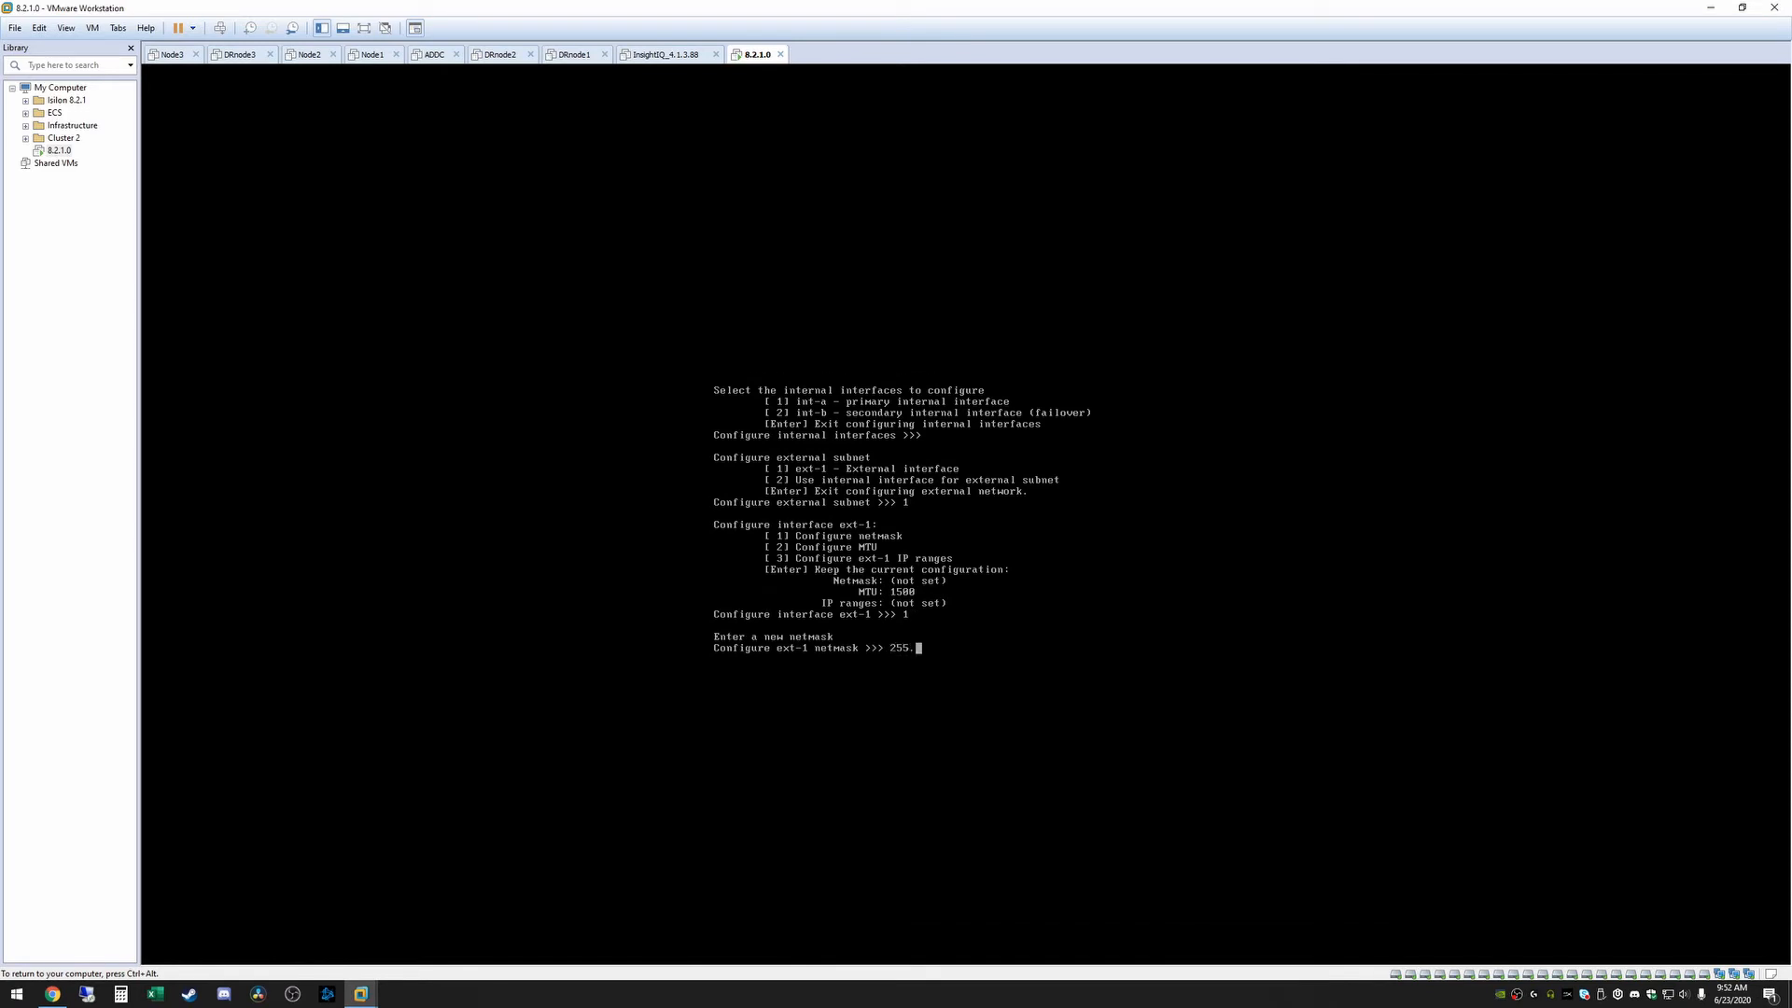
pyautogui.write('255.255.0')
pyautogui.press('Return')
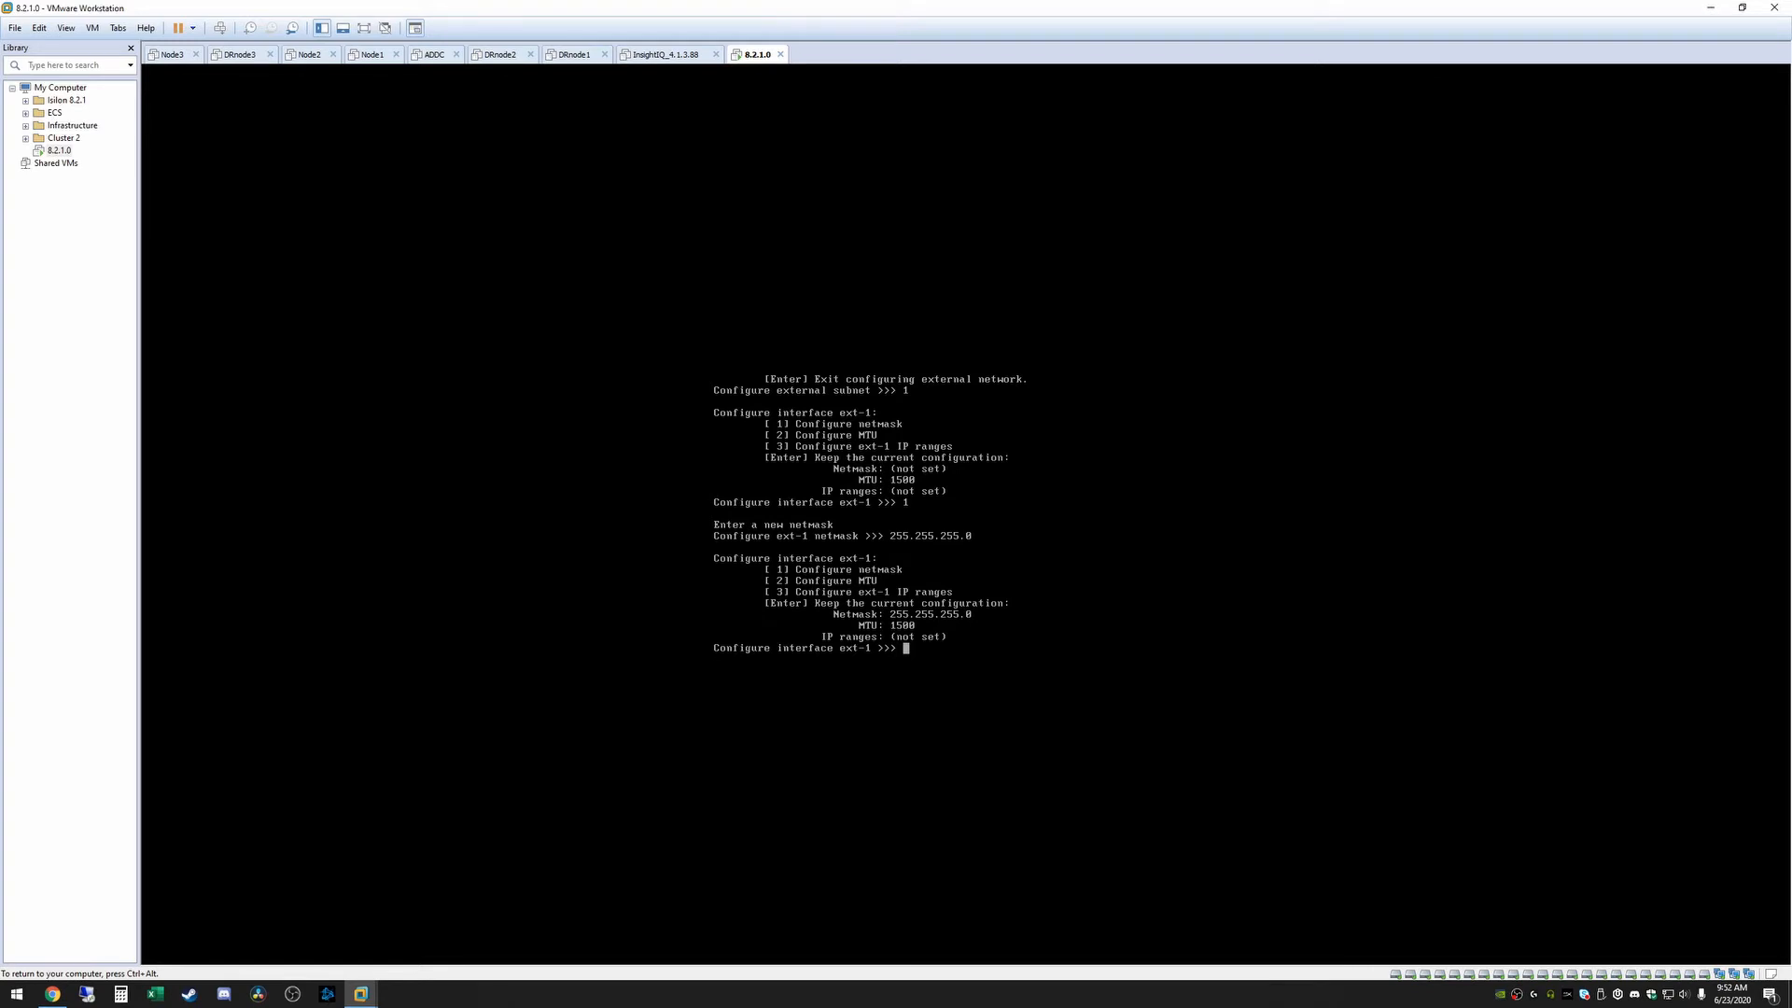
# Add the IP range 192.168.10.25 to 192.168.10.30 to ext-1 and finish configuring that interface
pyautogui.write('3')
pyautogui.press('Return')
pyautogui.write('1')
pyautogui.press('Return')
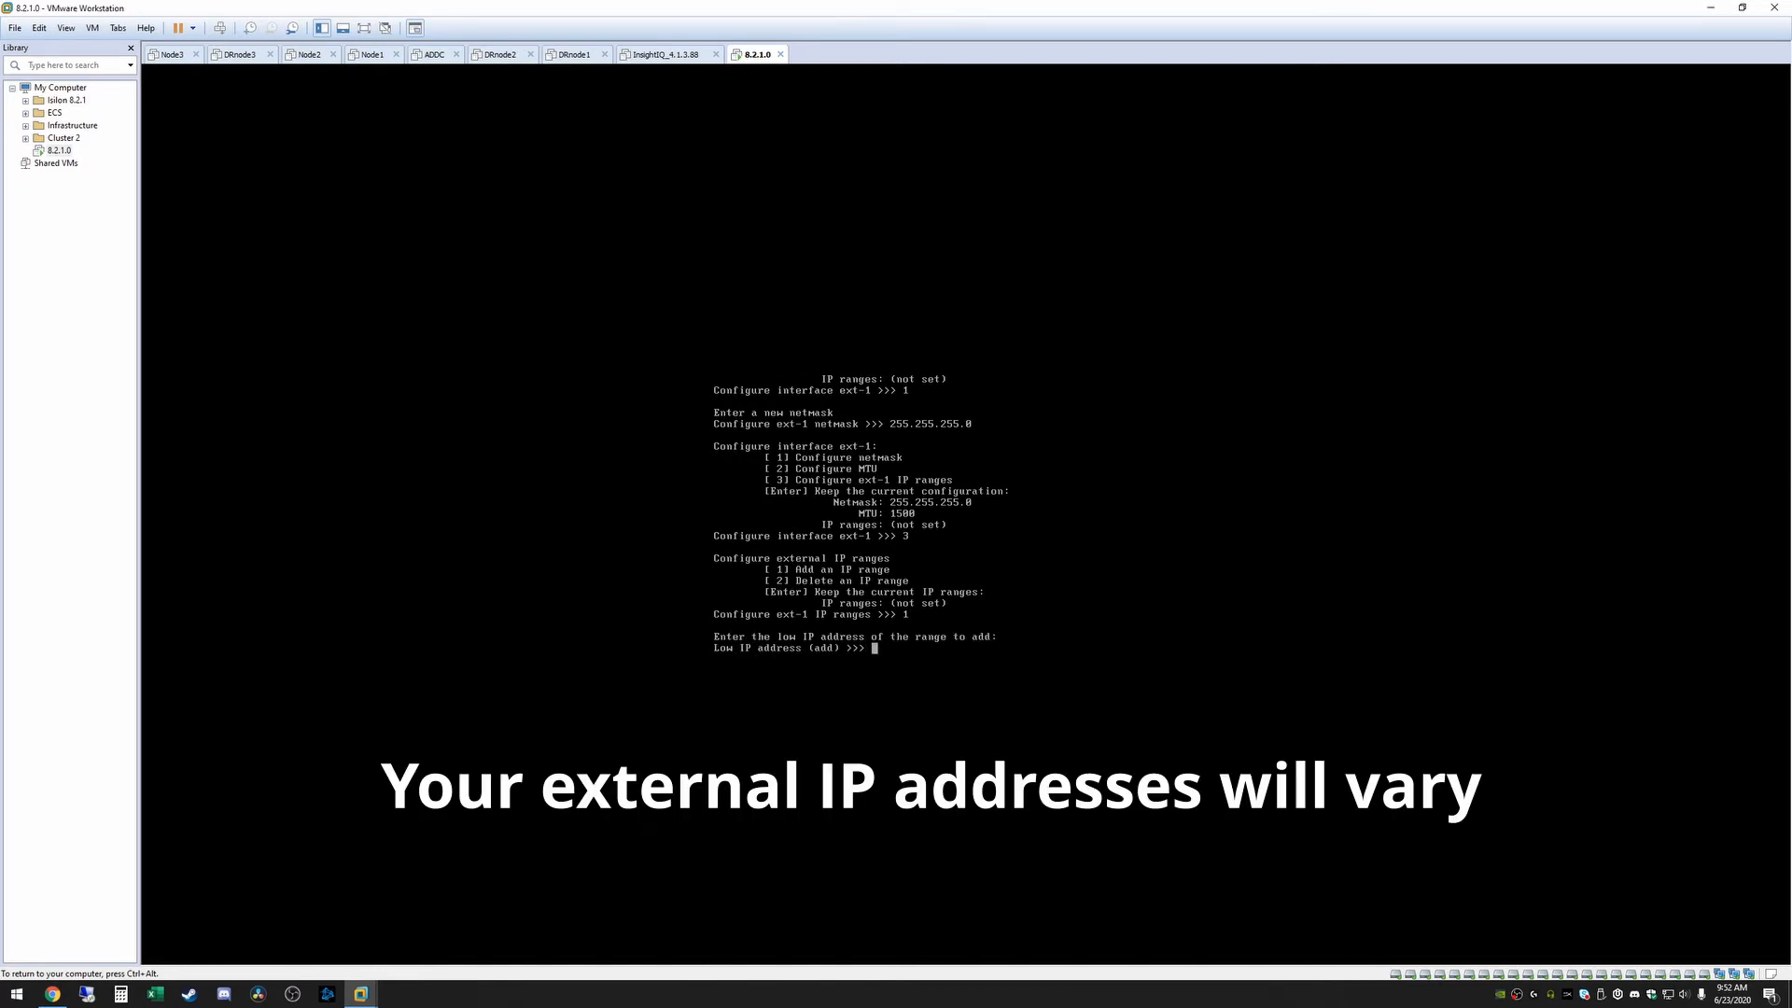
pyautogui.write('192.168.10.25')
pyautogui.press('Return')
pyautogui.write('192.168.10.25')
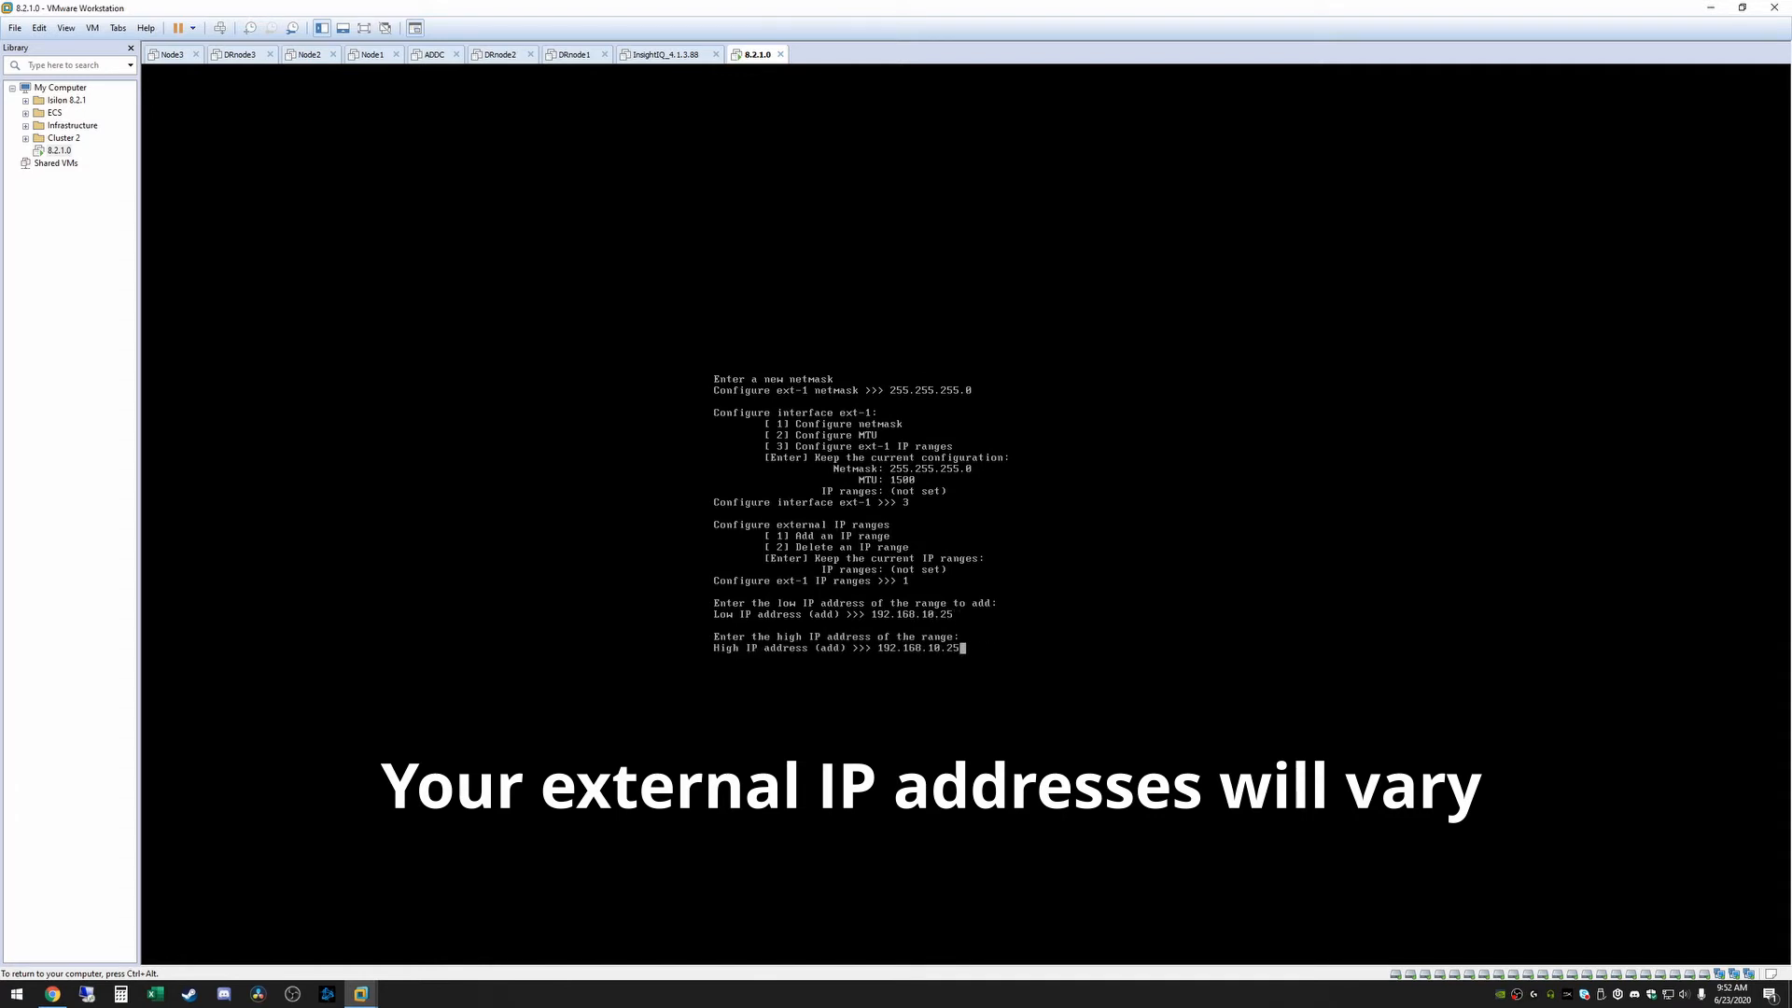
pyautogui.press('BackSpace')
pyautogui.press('BackSpace')
pyautogui.write('30')
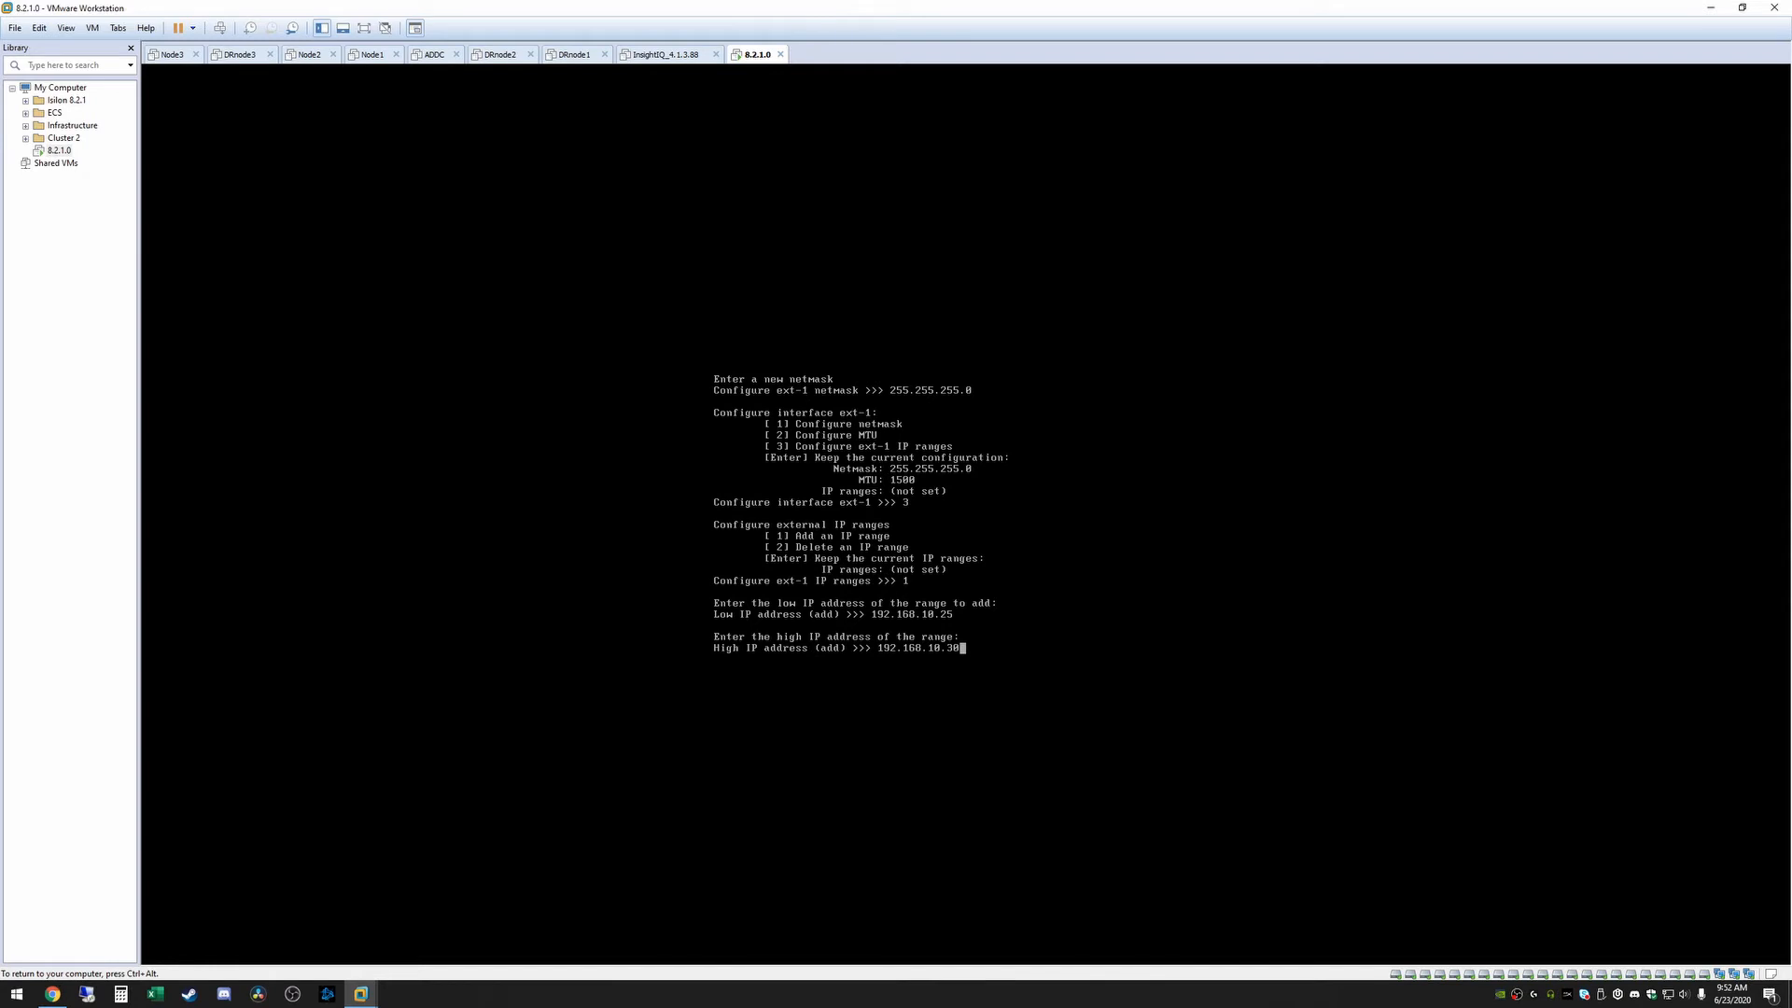
pyautogui.press('Return')
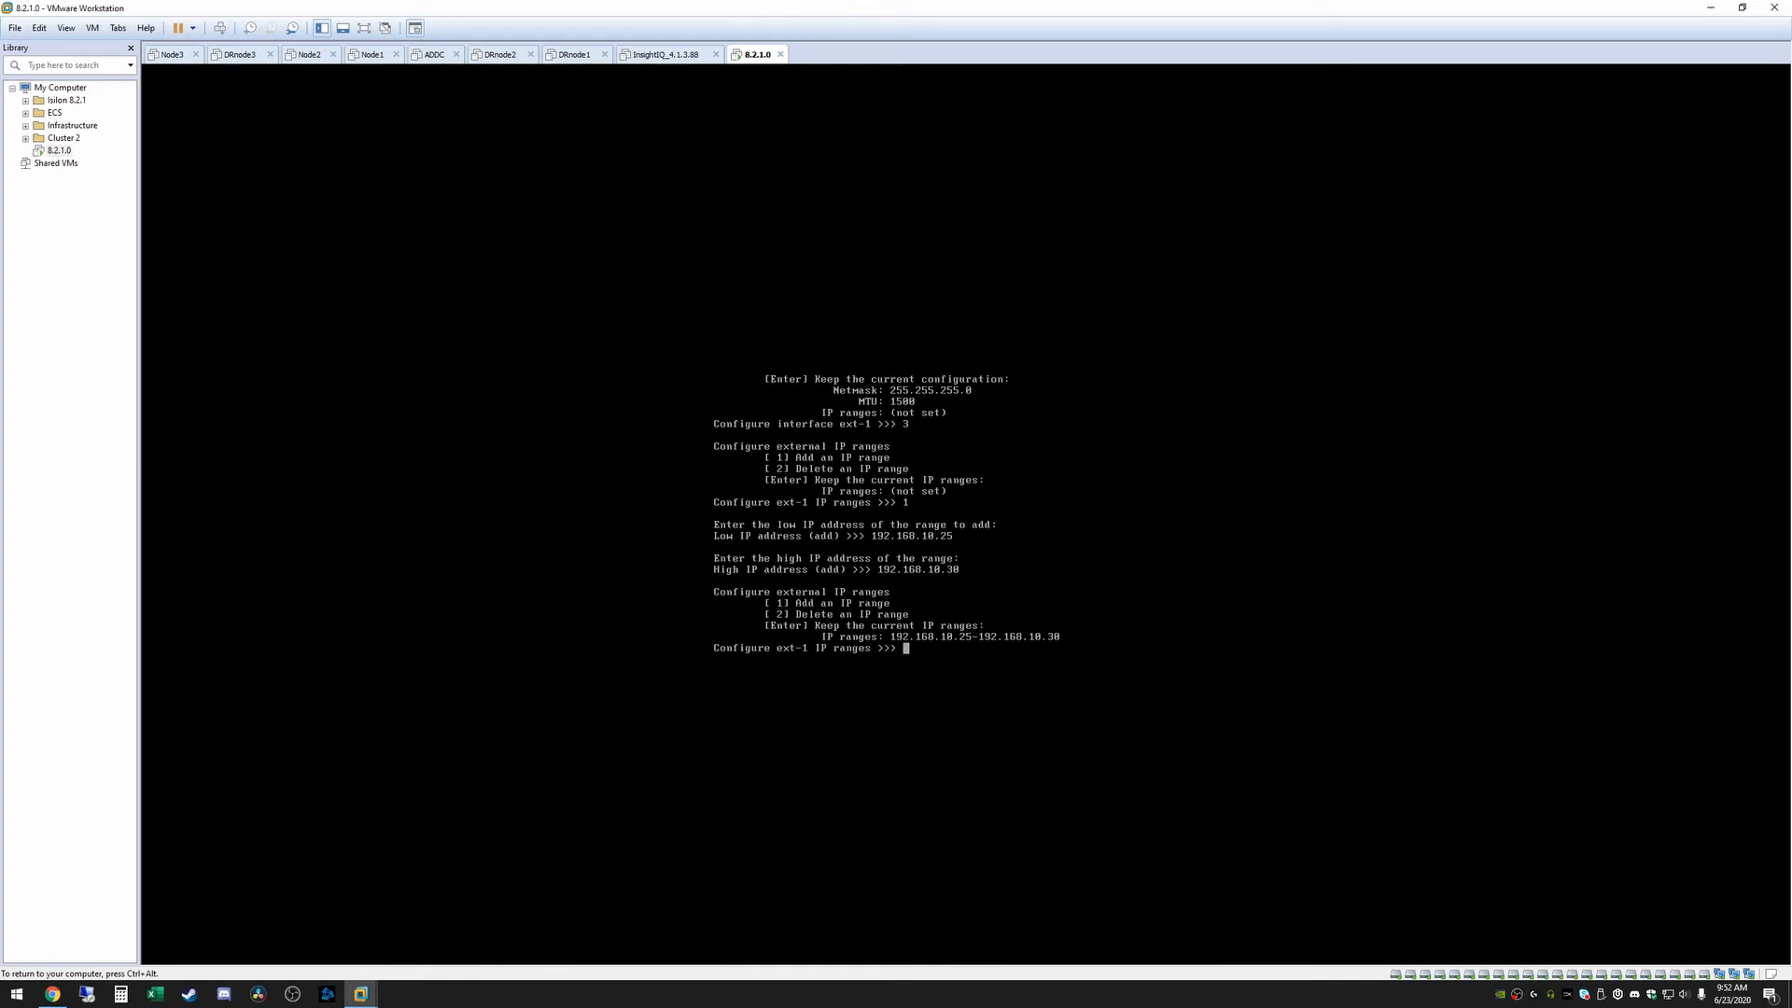
pyautogui.press('Return')
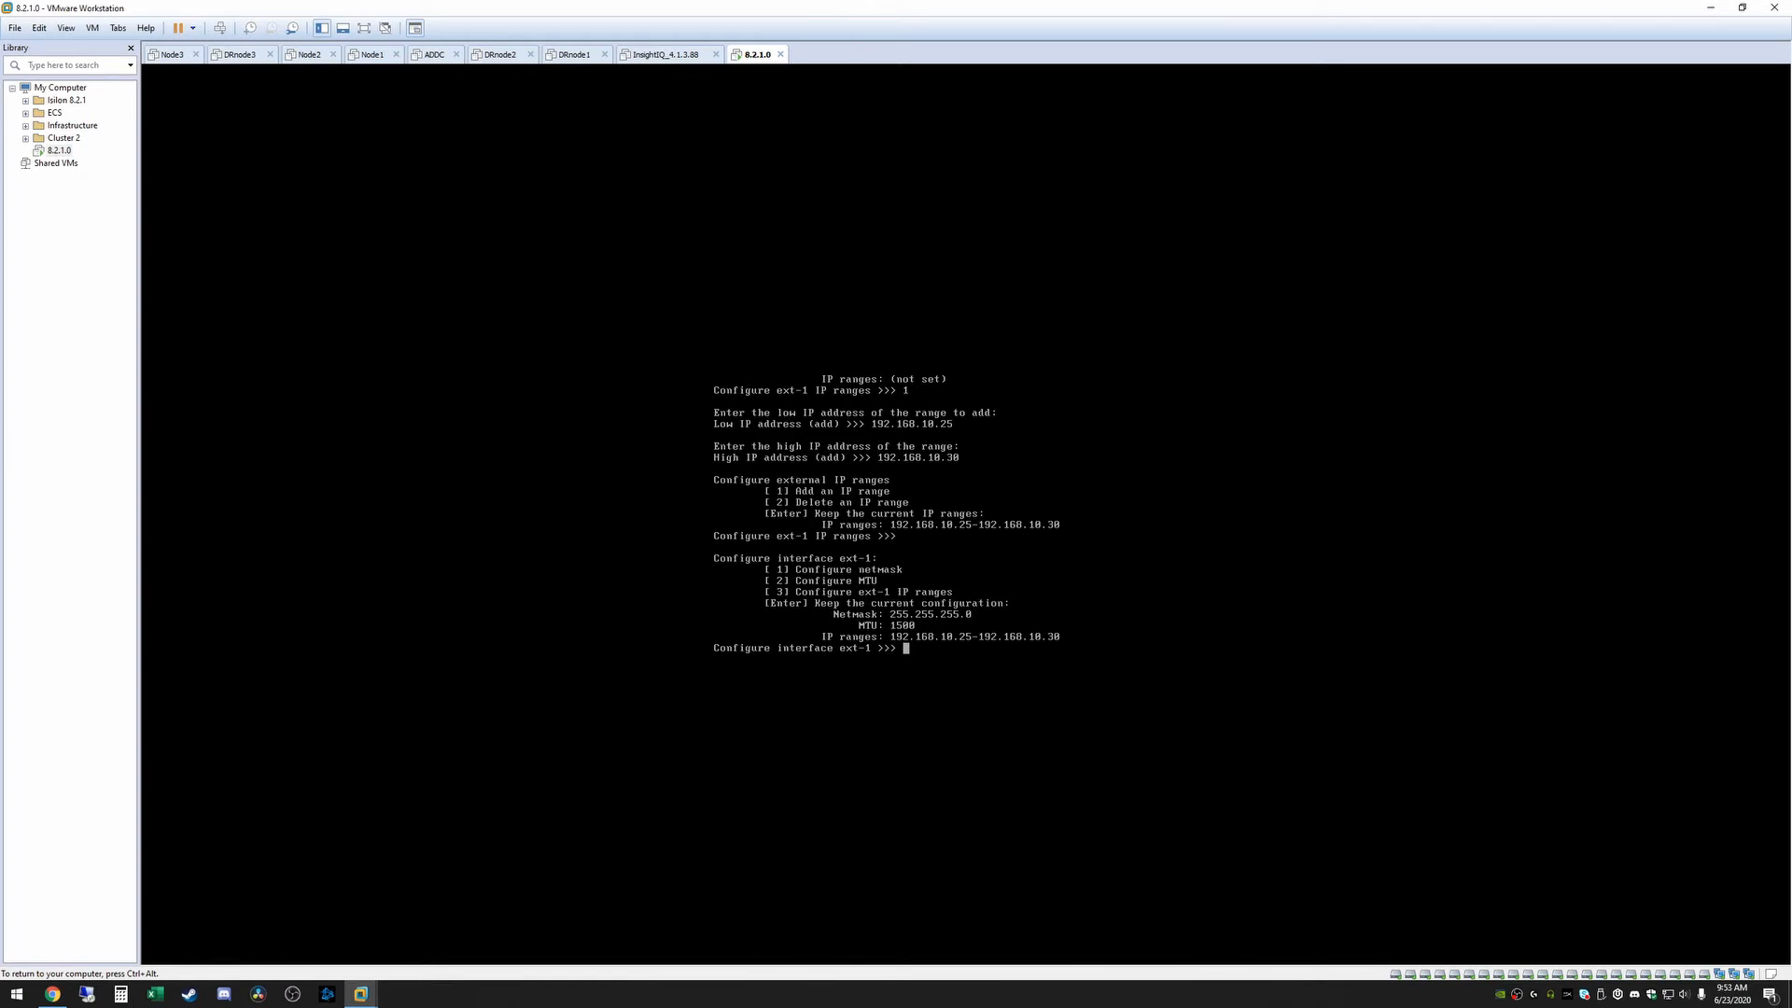
pyautogui.press('Return')
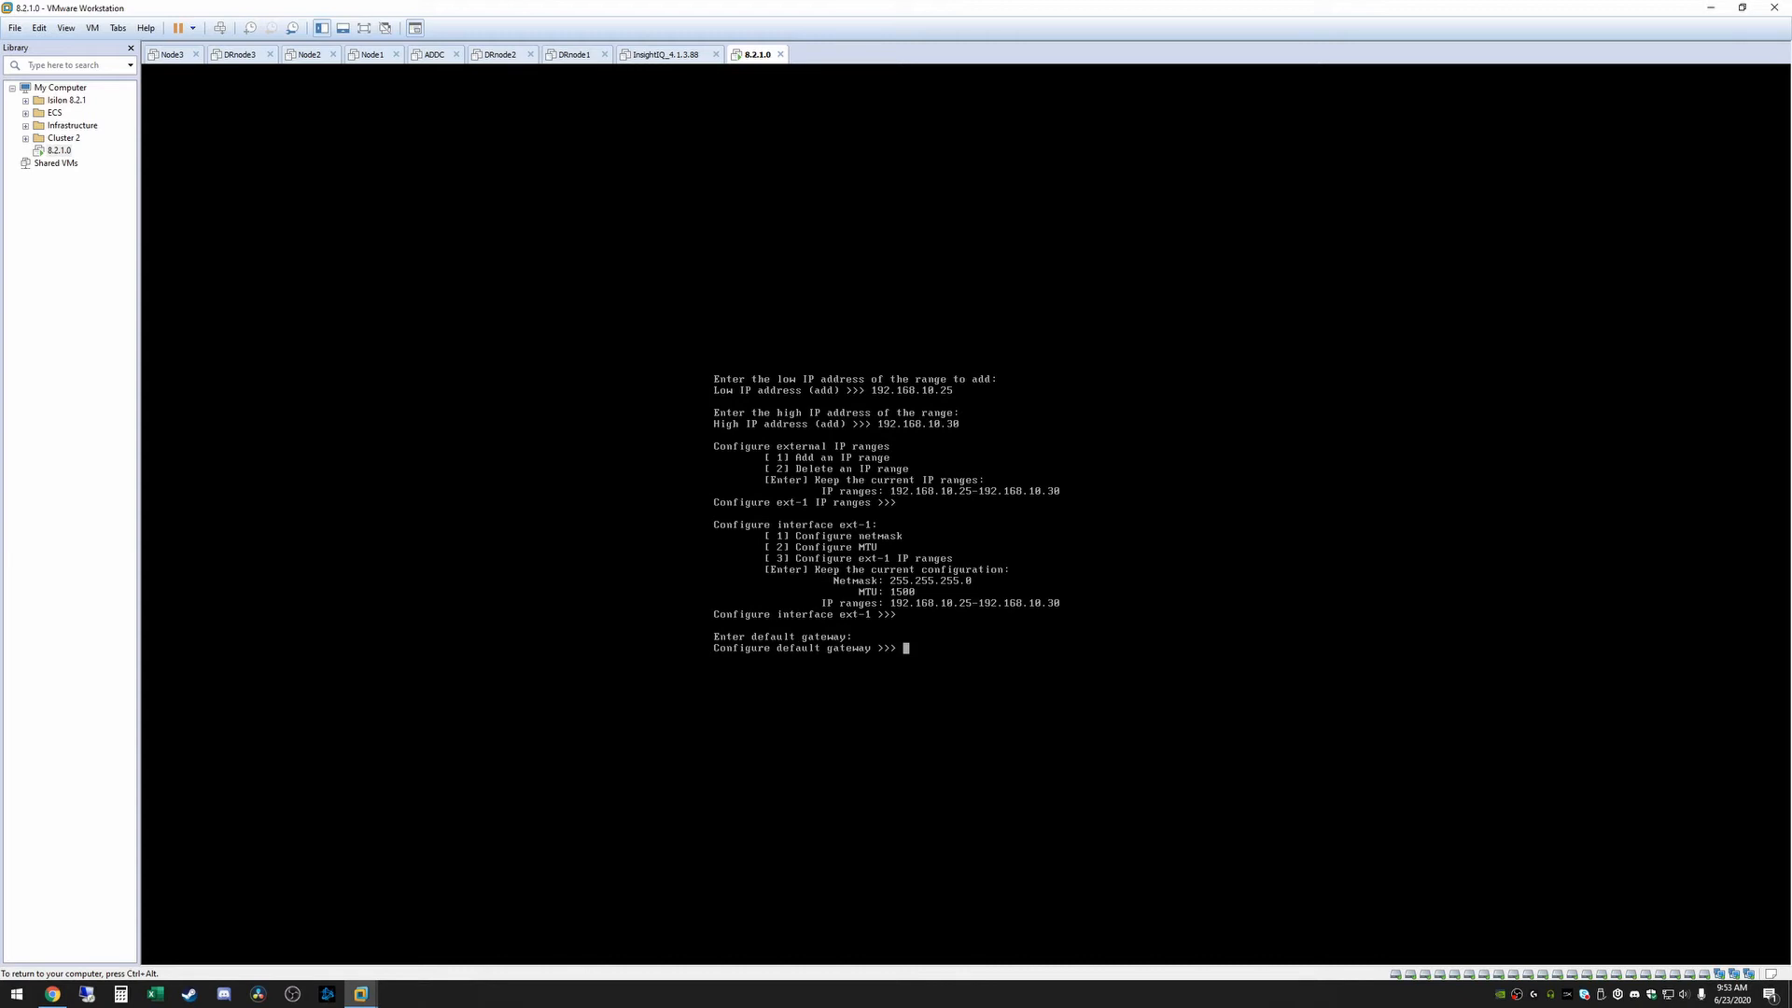
# Set the default gateway of the external network to 192.168.10.2
pyautogui.hotkey('ctrl', 'alt')
pyautogui.click(1016, 692)
pyautogui.write('192.168.10.2')
pyautogui.press('Return')
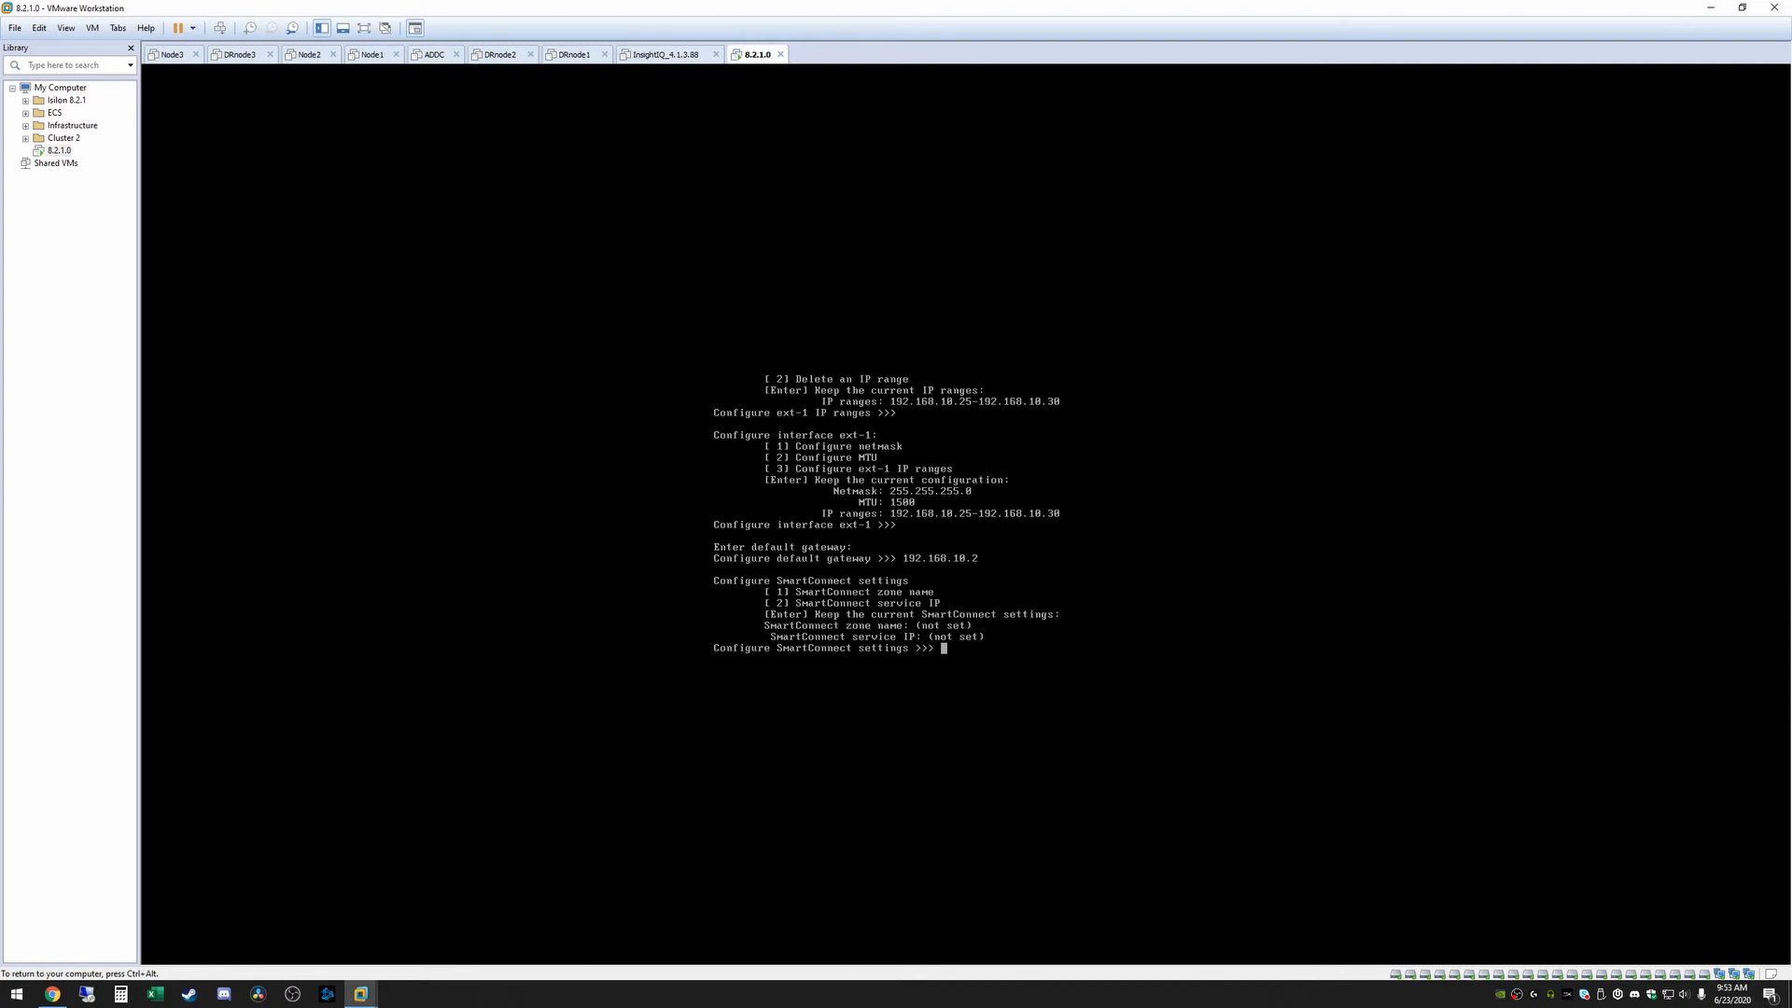
# Keep the current SmartConnect and DNS settings and exit the external network configuration
pyautogui.press('Return')
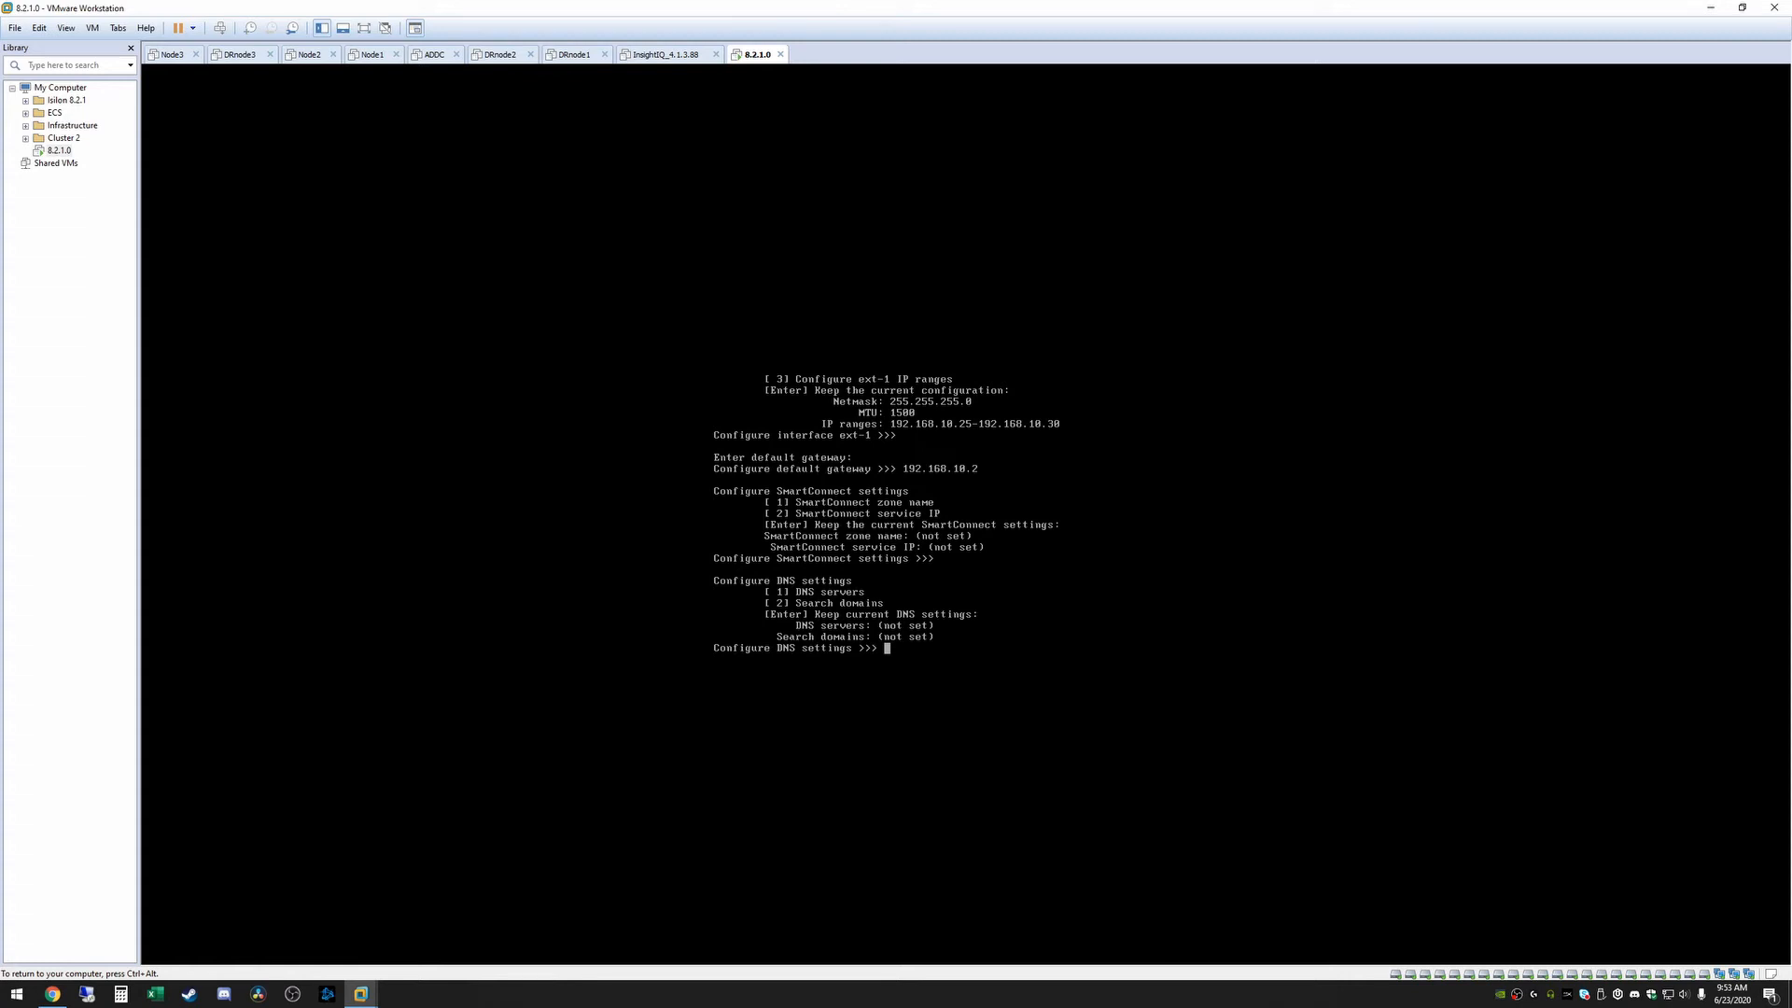
pyautogui.press('Return')
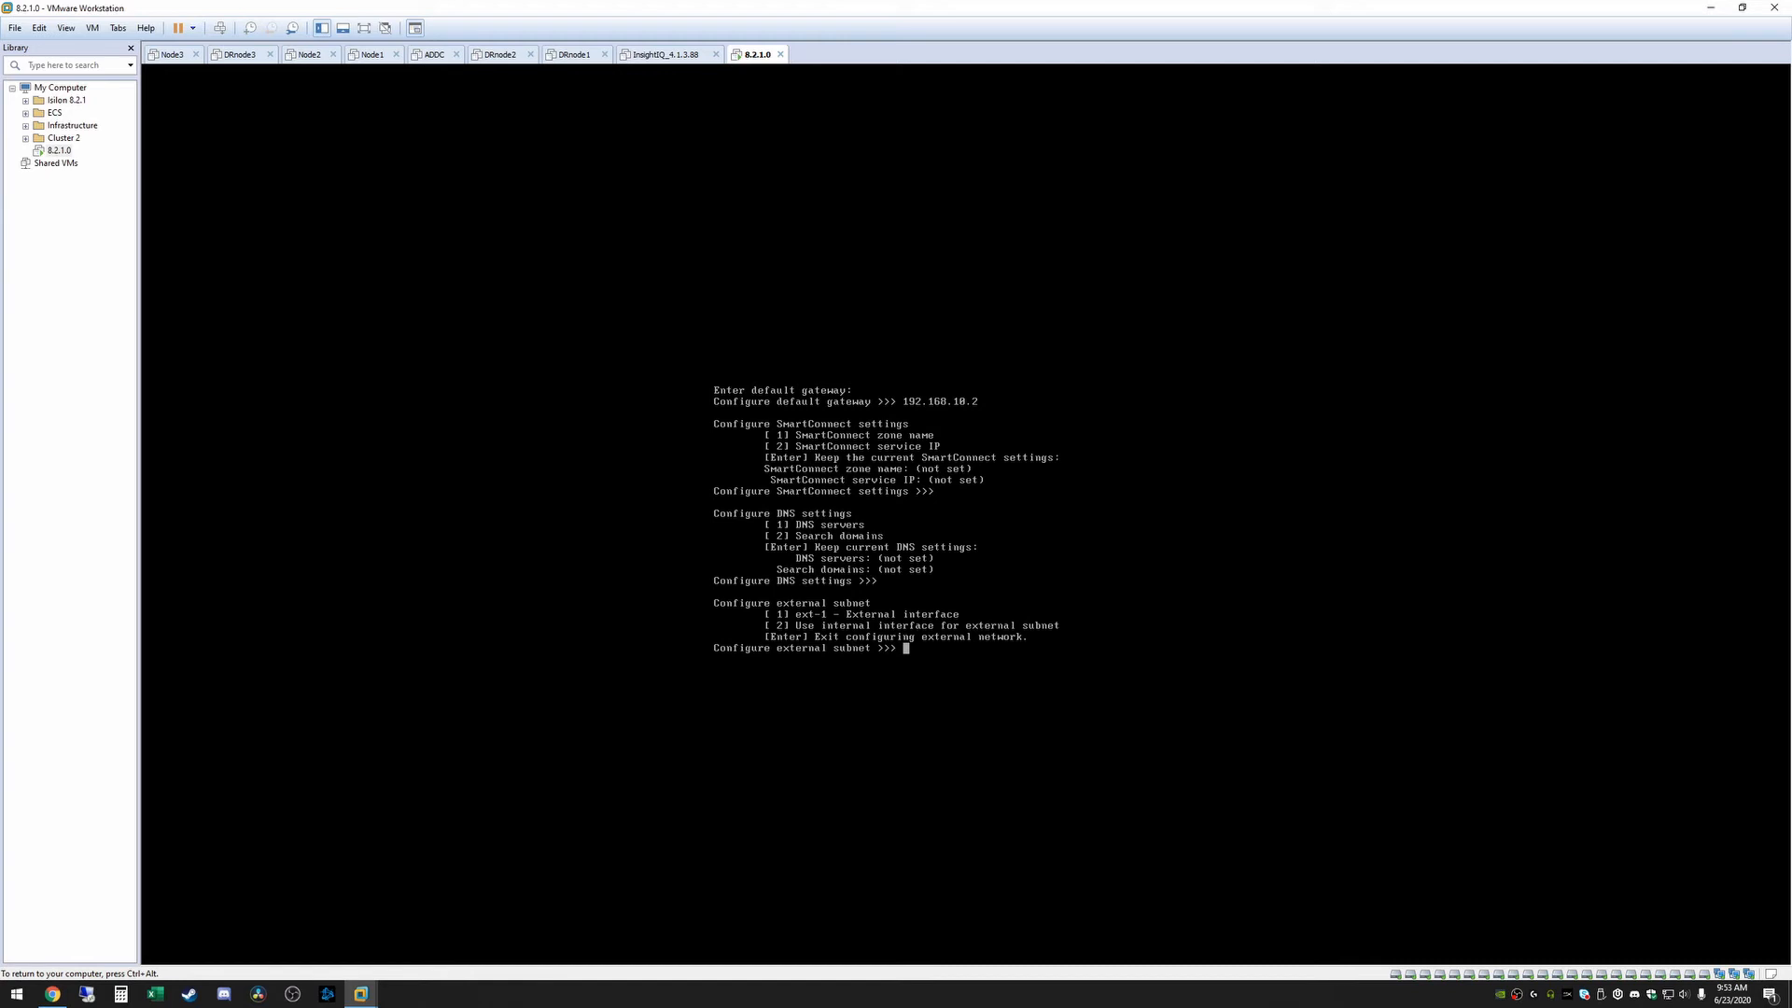
pyautogui.press('Return')
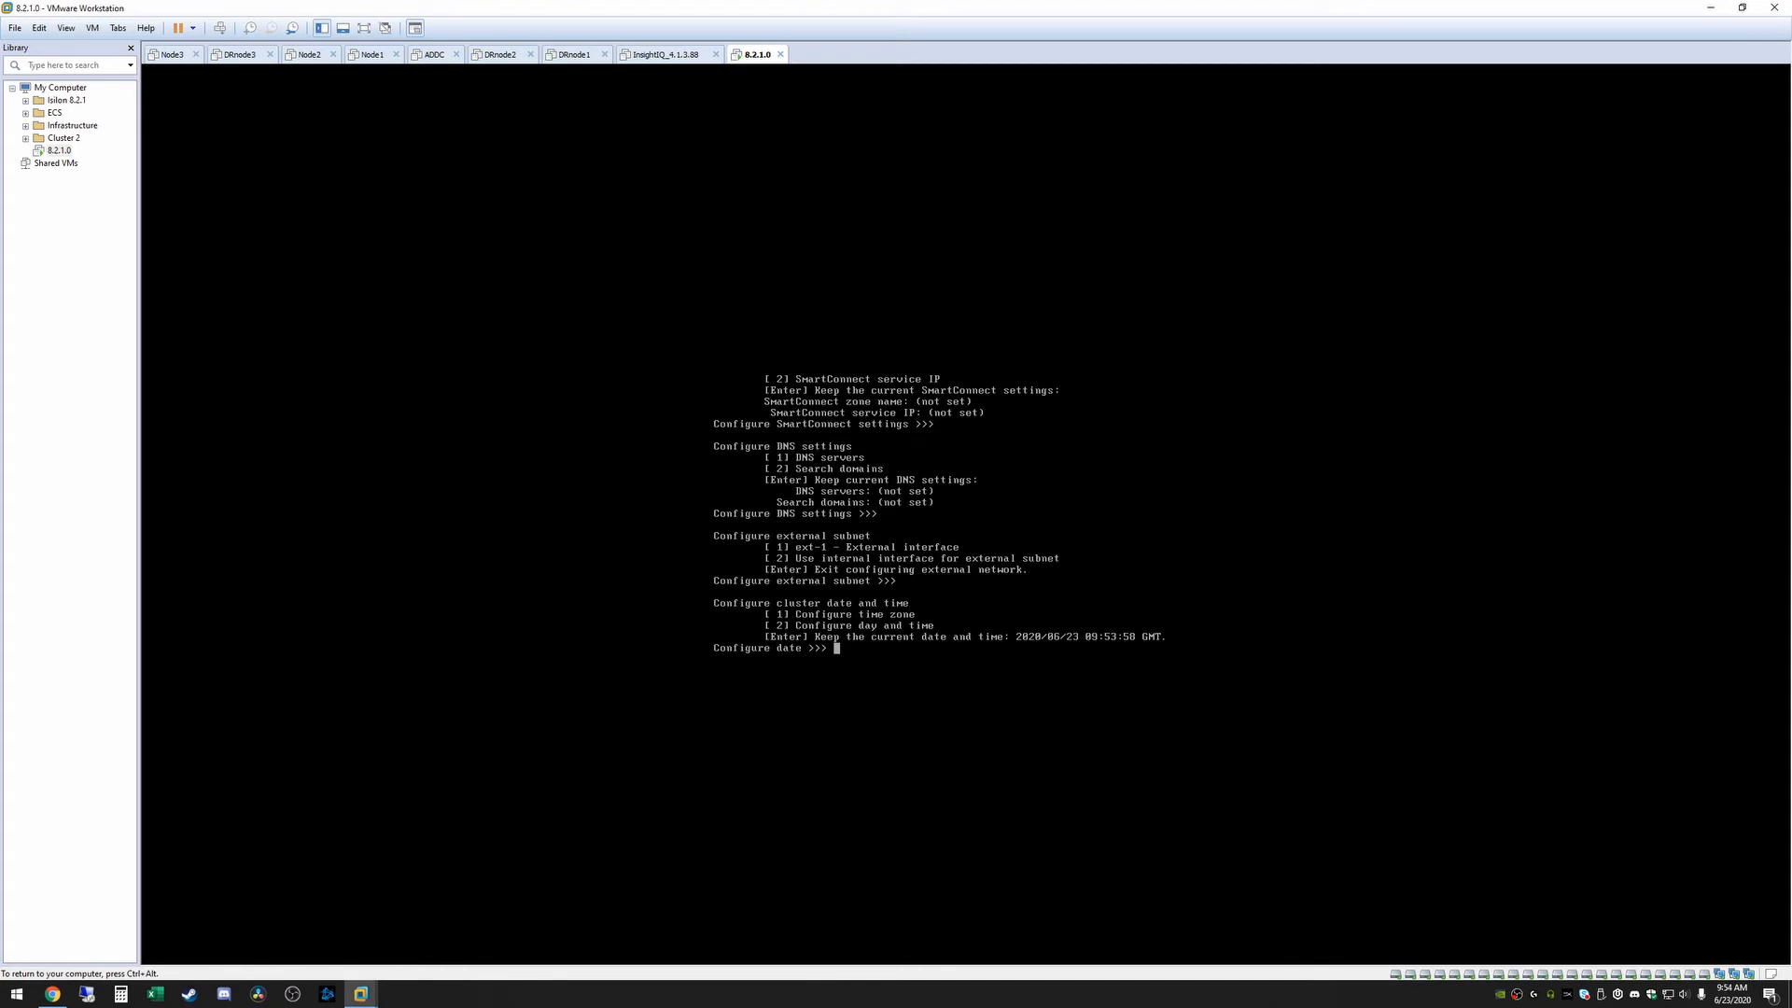
# Set the cluster time zone to Central Time Zone and keep the current date and time
pyautogui.write('1')
pyautogui.press('Return')
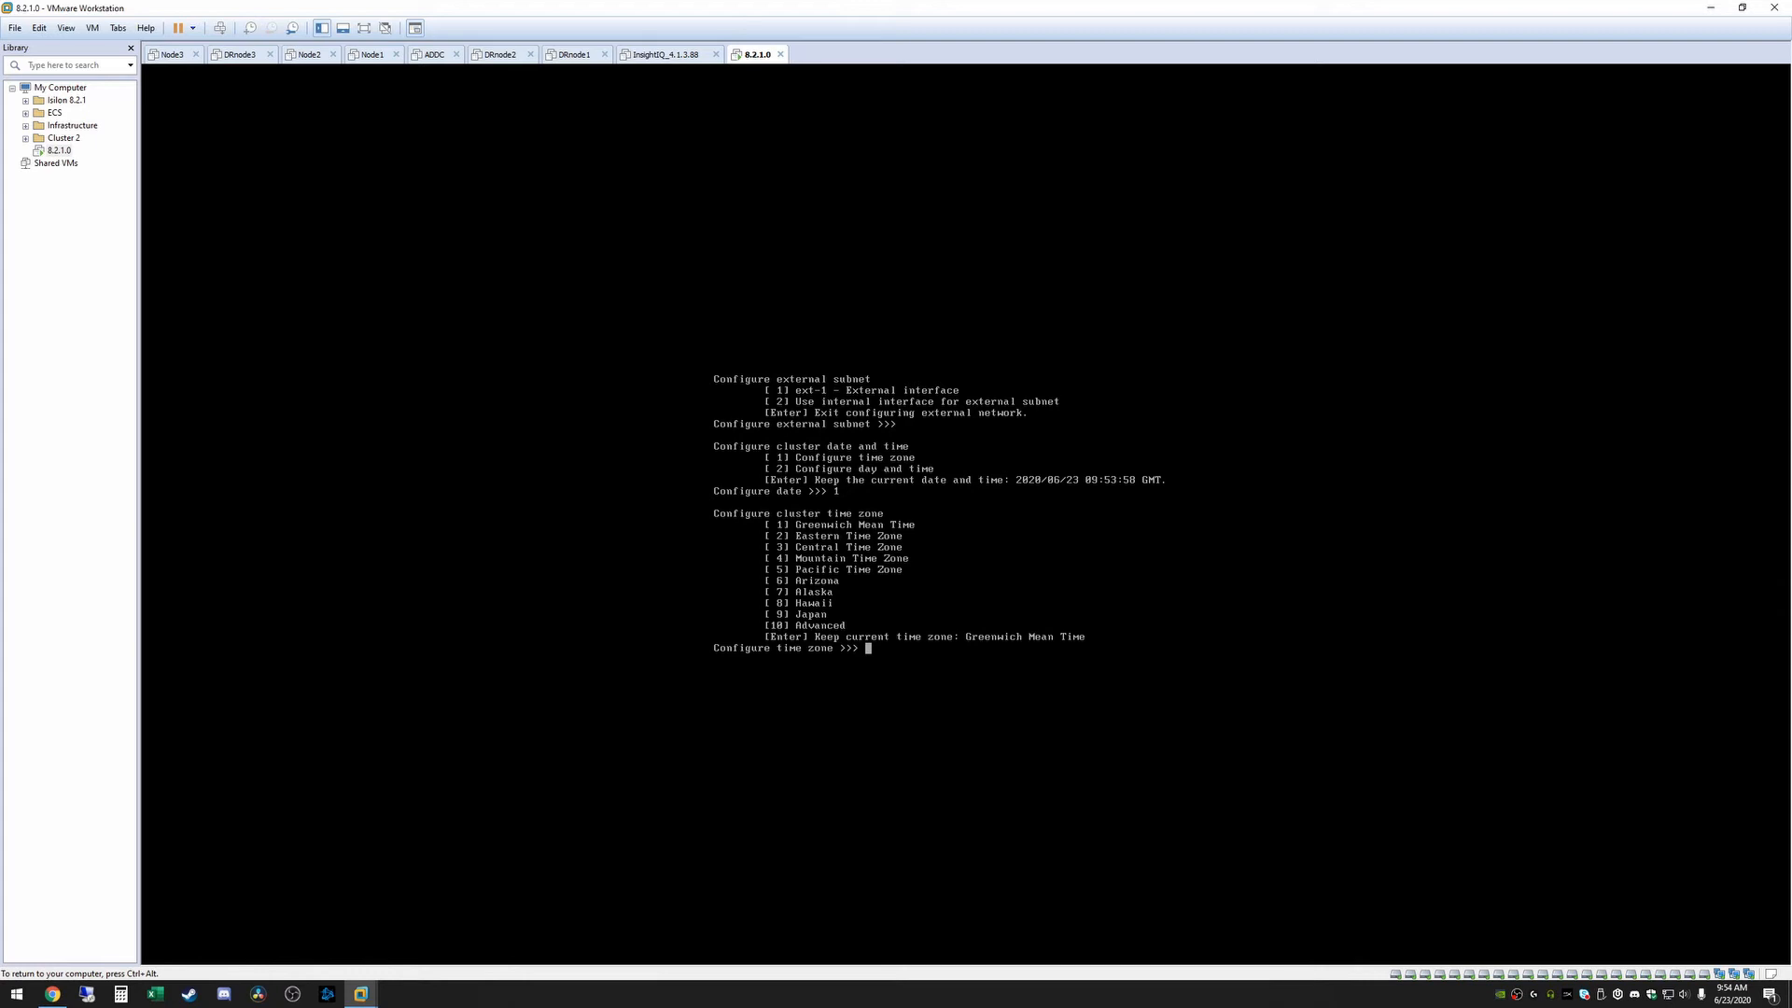
pyautogui.write('3')
pyautogui.press('Return')
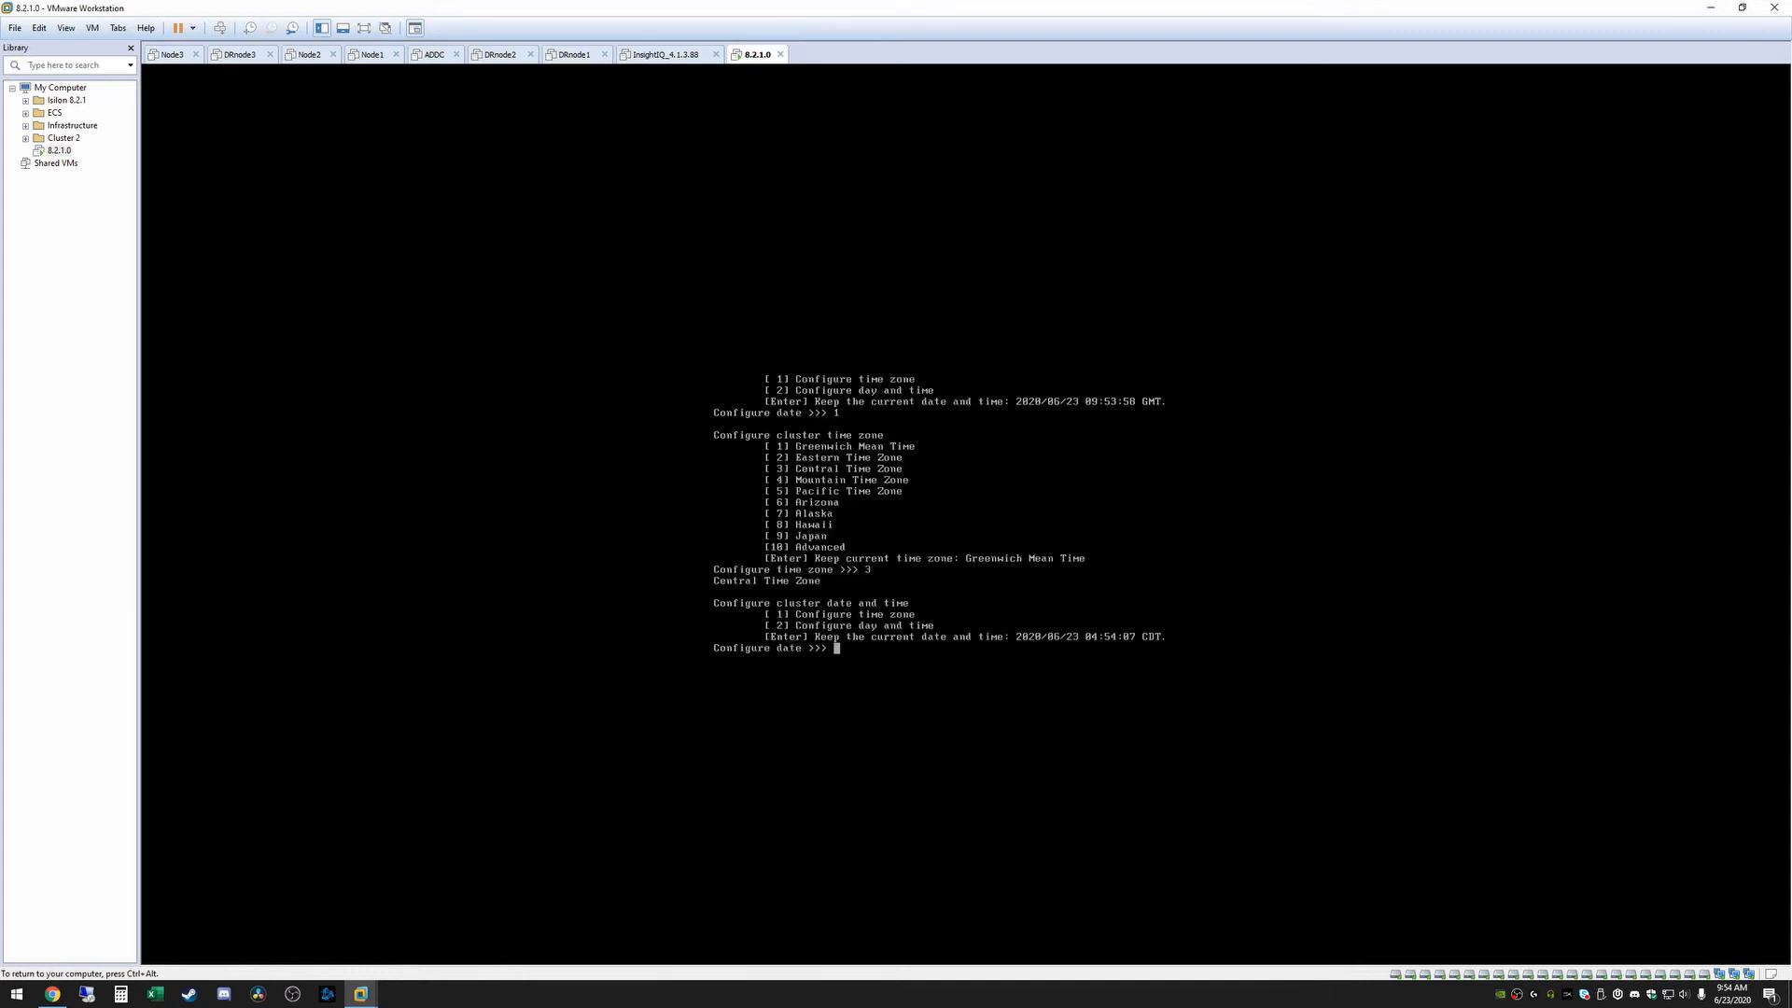
pyautogui.press('Return')
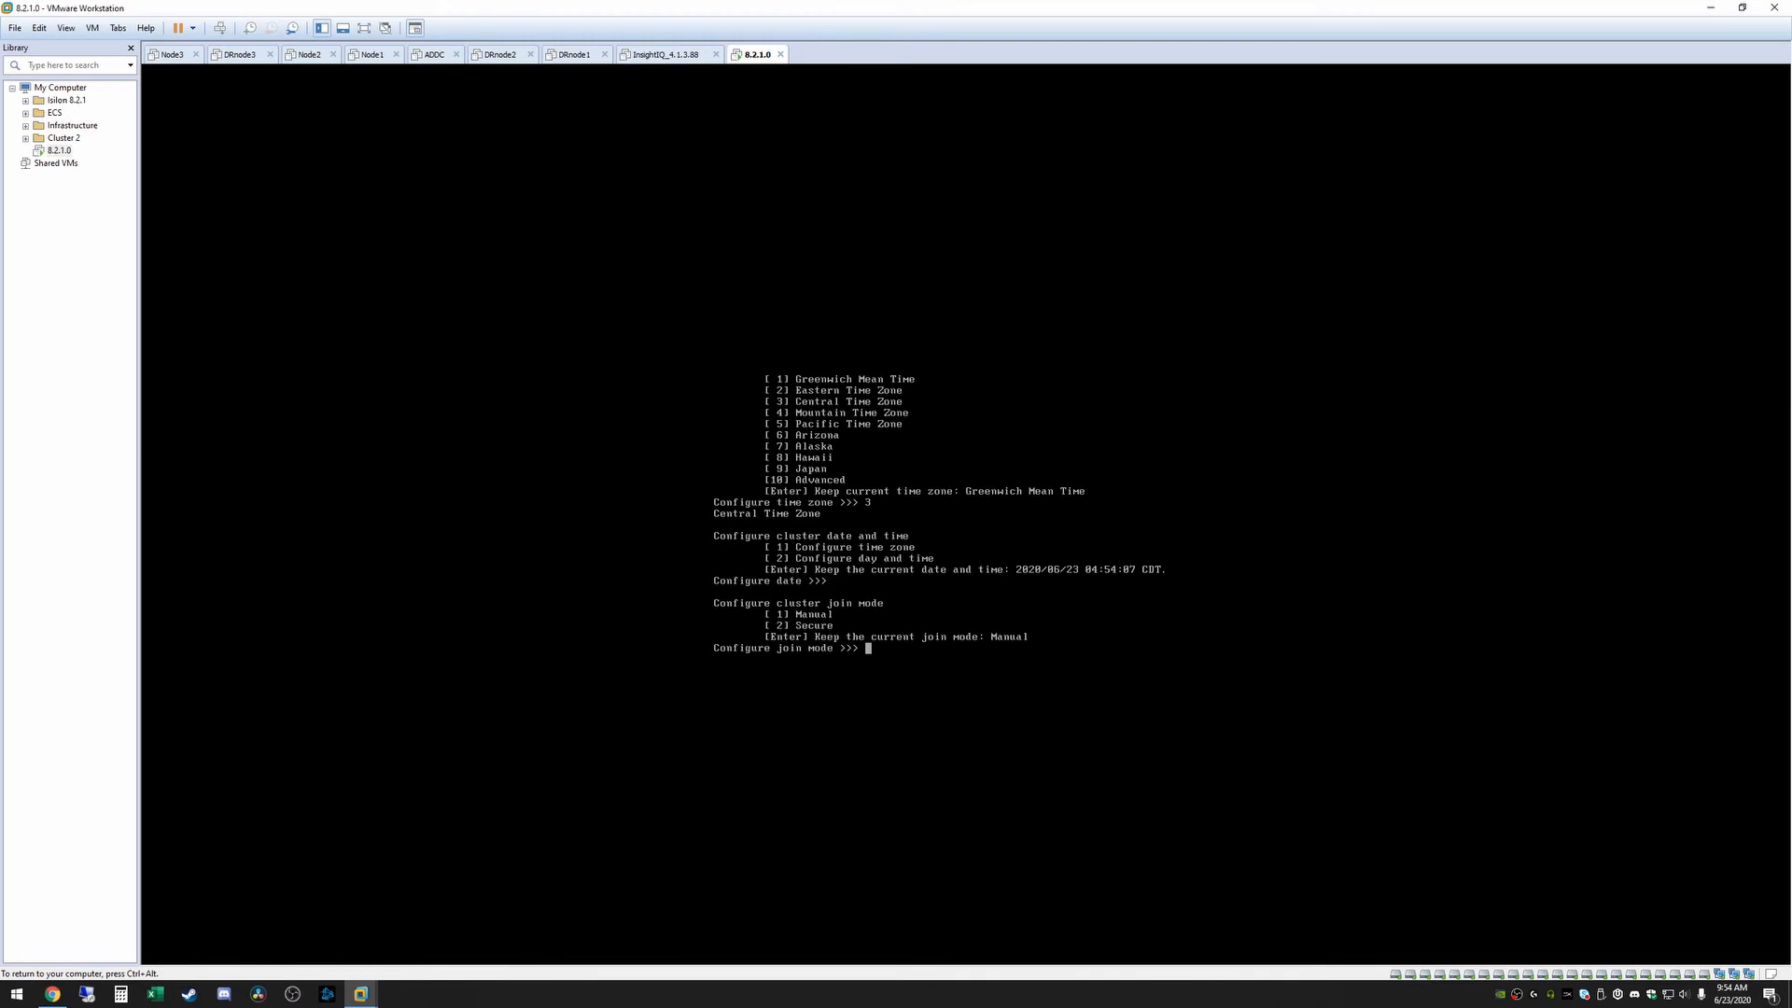
# Set the cluster join mode to Manual and commit the configuration changes with yes
pyautogui.write('1')
pyautogui.press('Return')
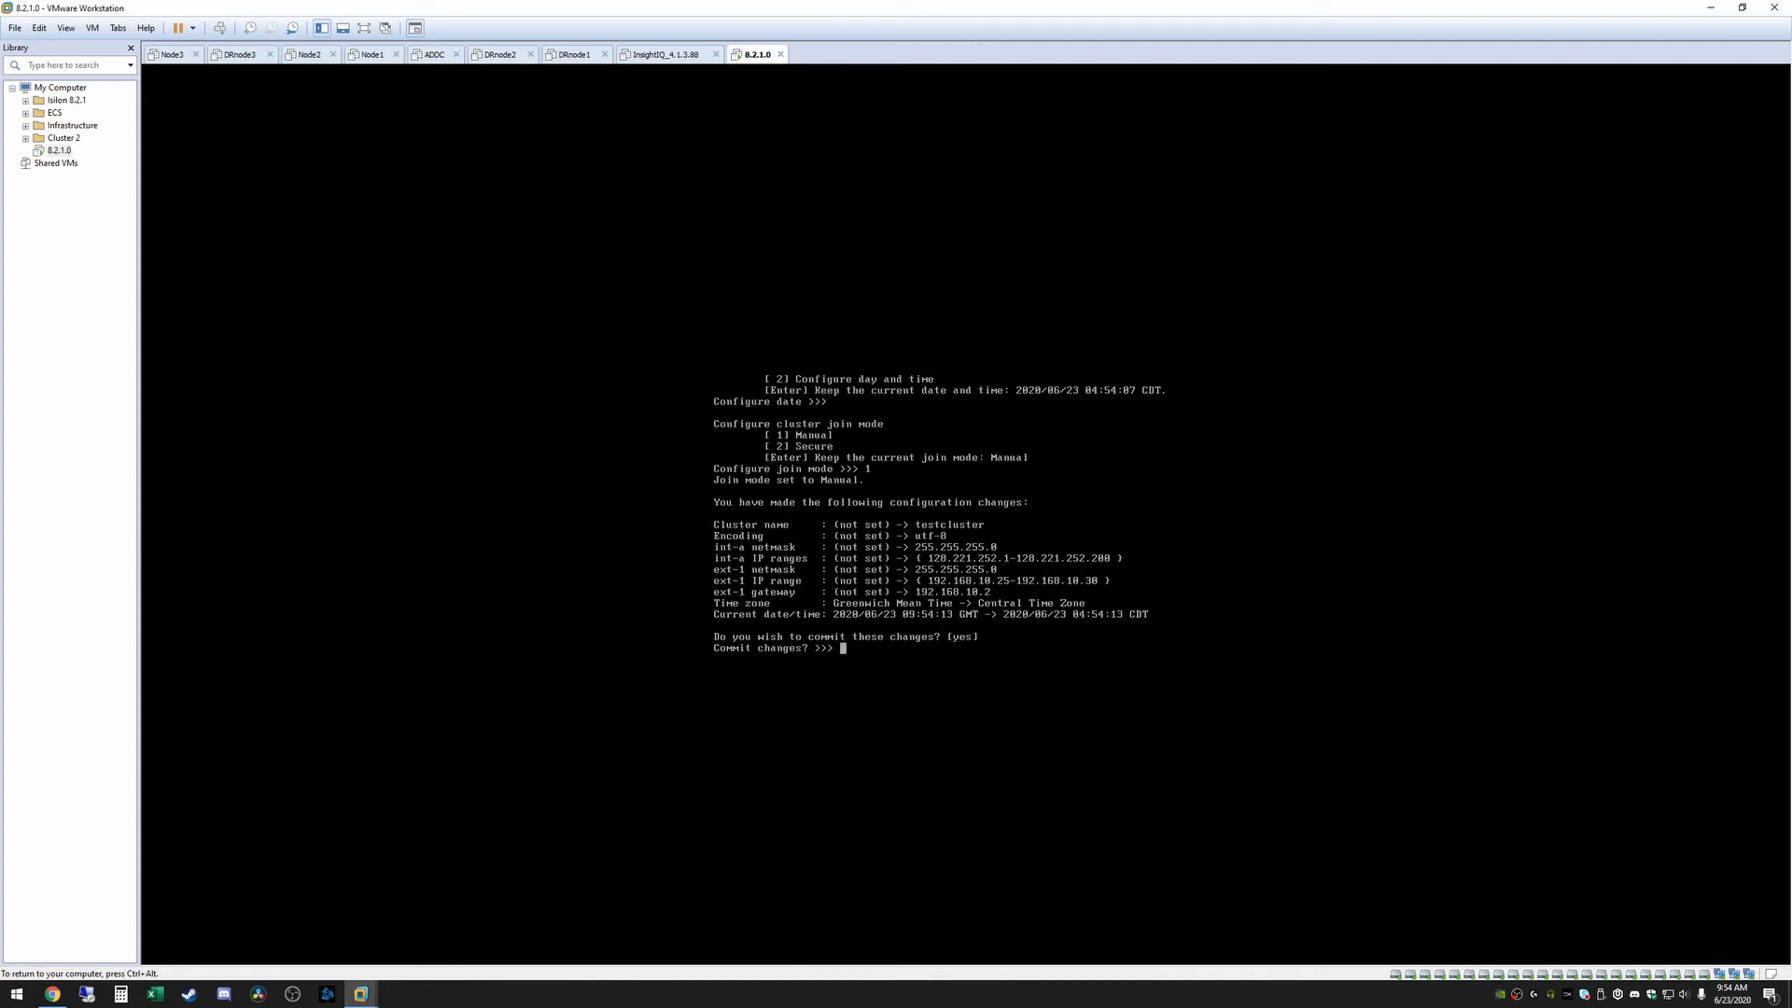
pyautogui.write('yes')
pyautogui.press('Return')
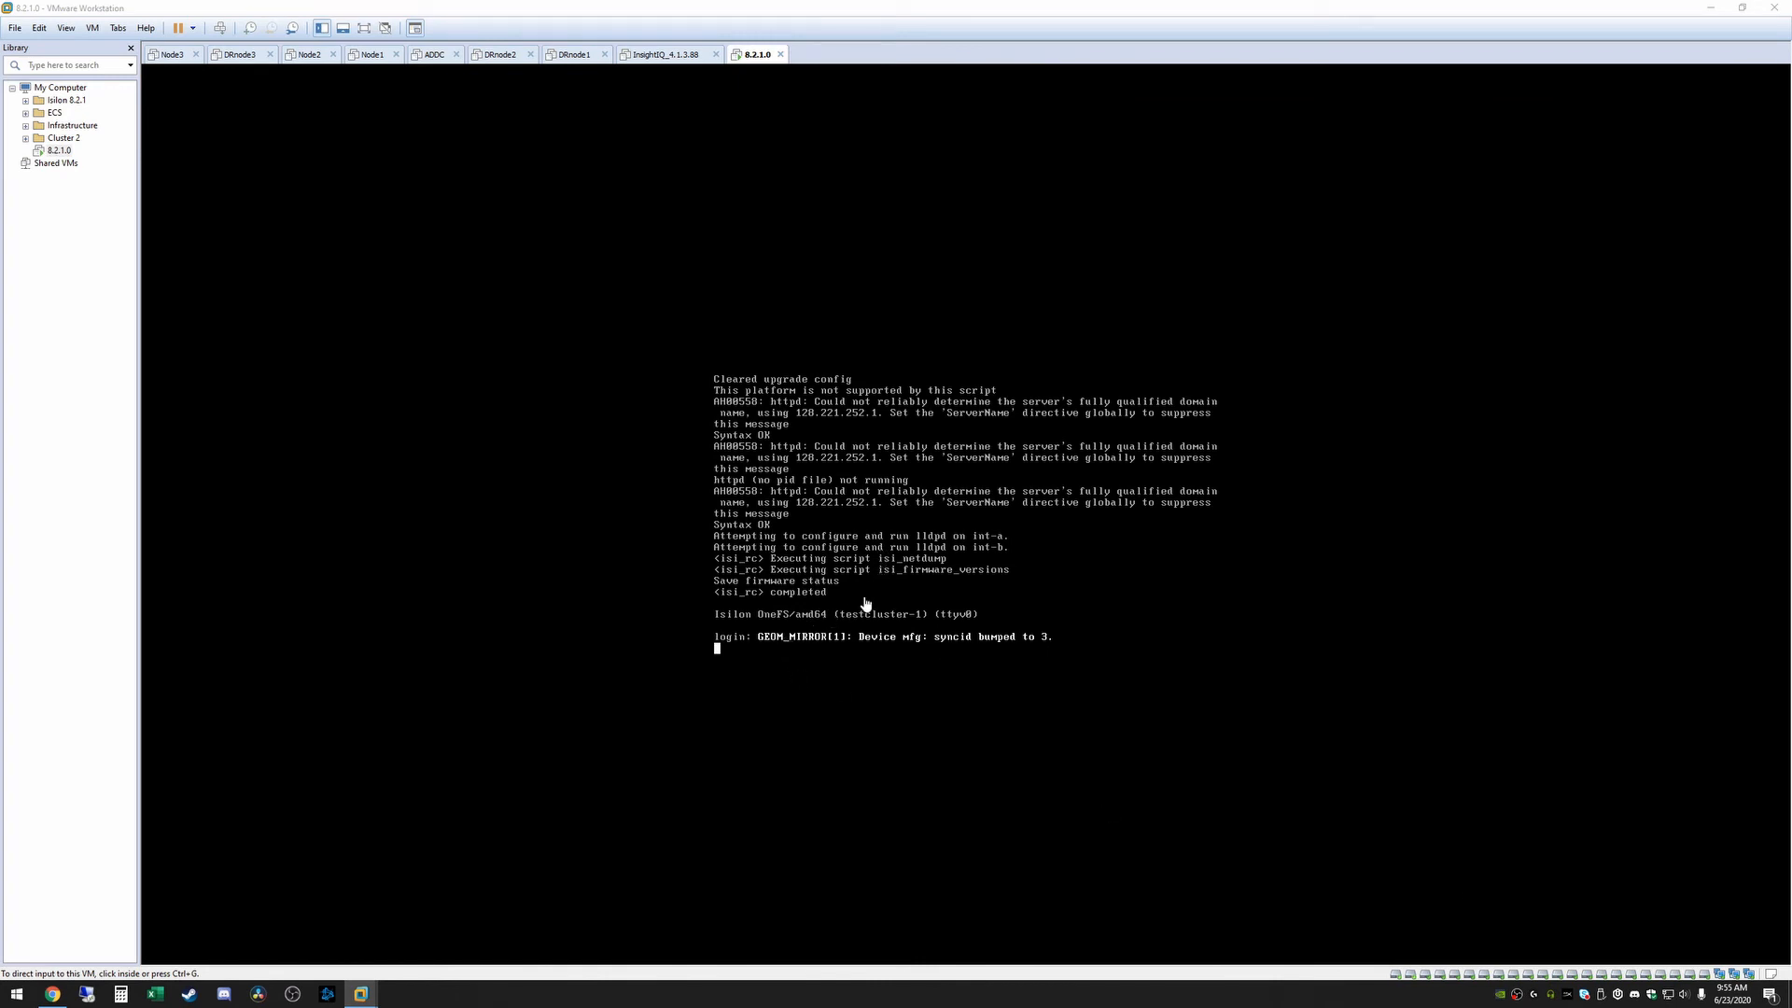
# Log in to the testcluster-1 console as root, entering the account password
pyautogui.click(787, 644)
pyautogui.press('Return')
pyautogui.press('Return')
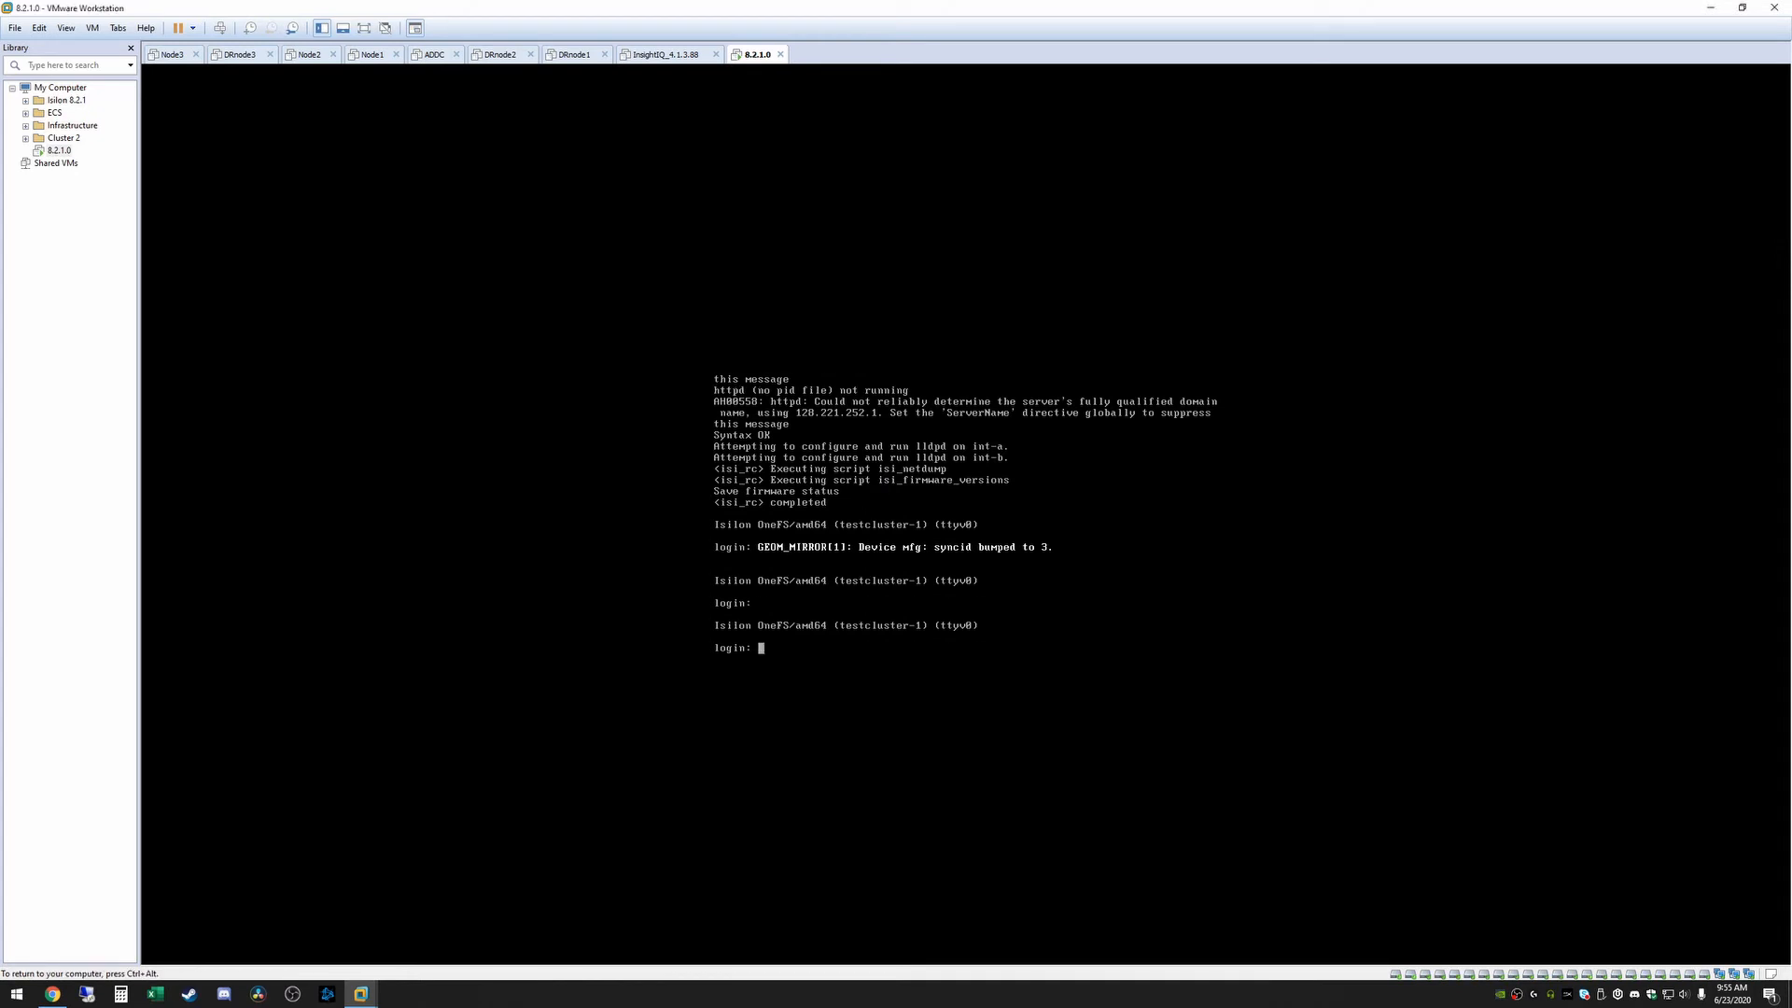
pyautogui.write('root')
pyautogui.press('Return')
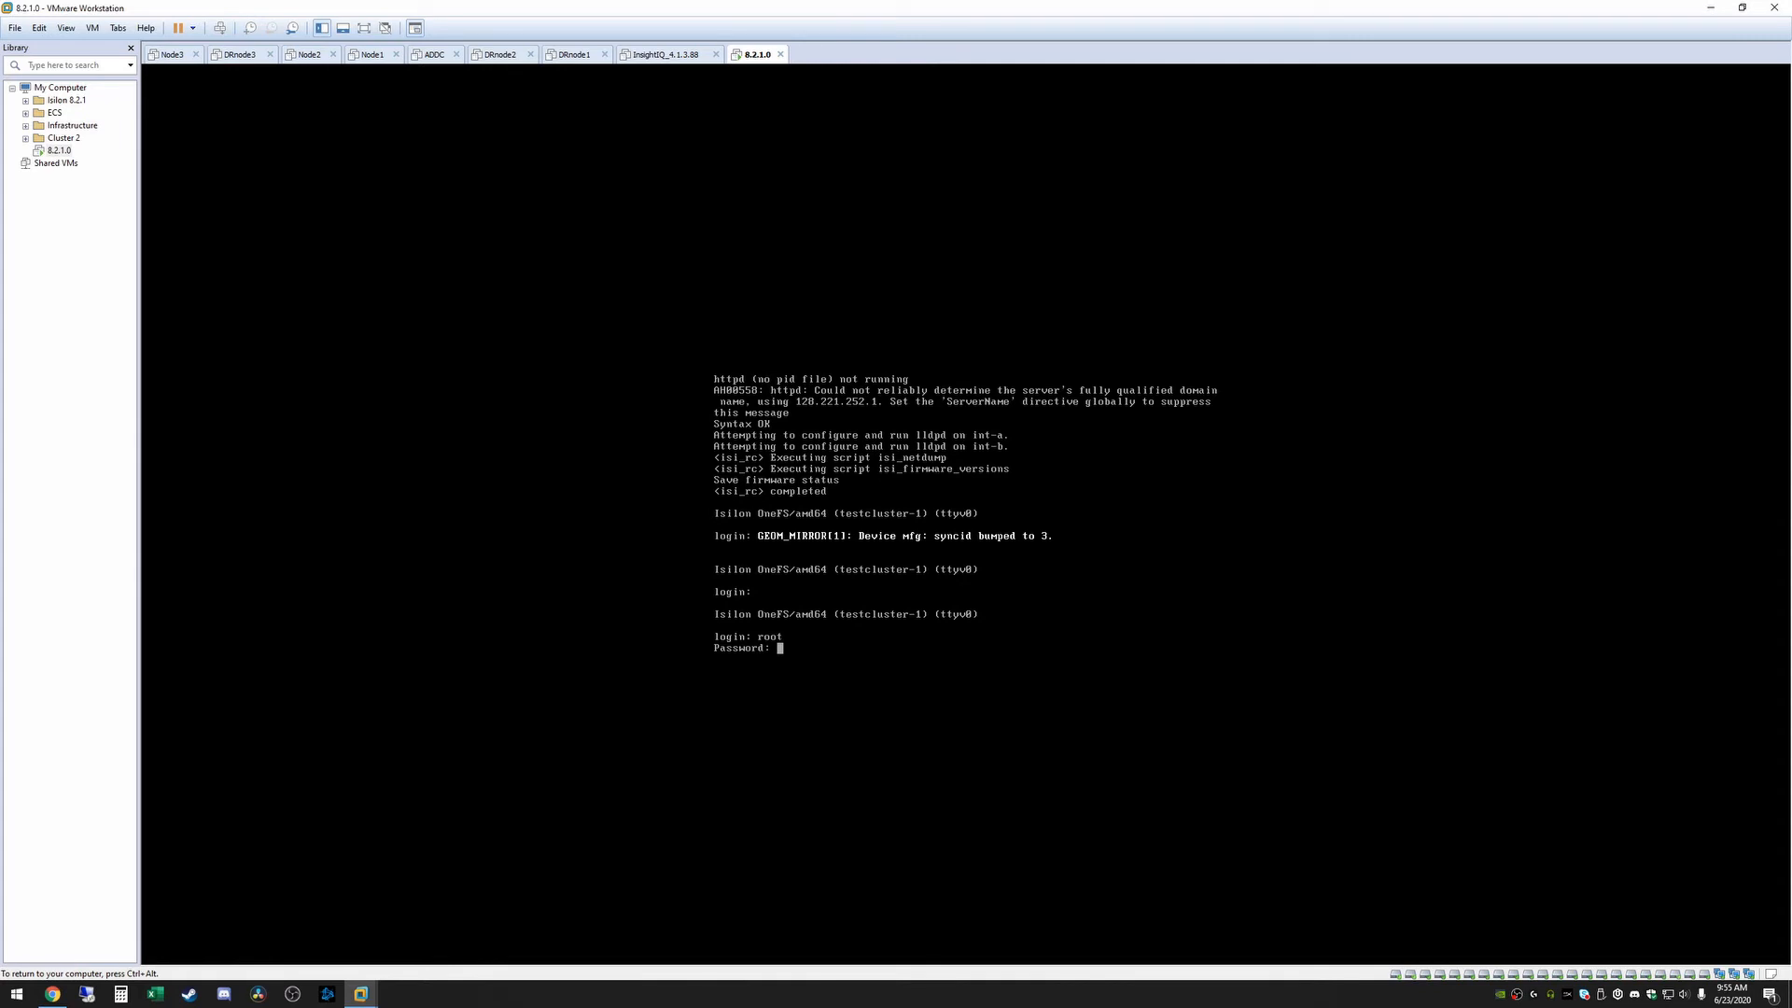
pyautogui.press('Return')
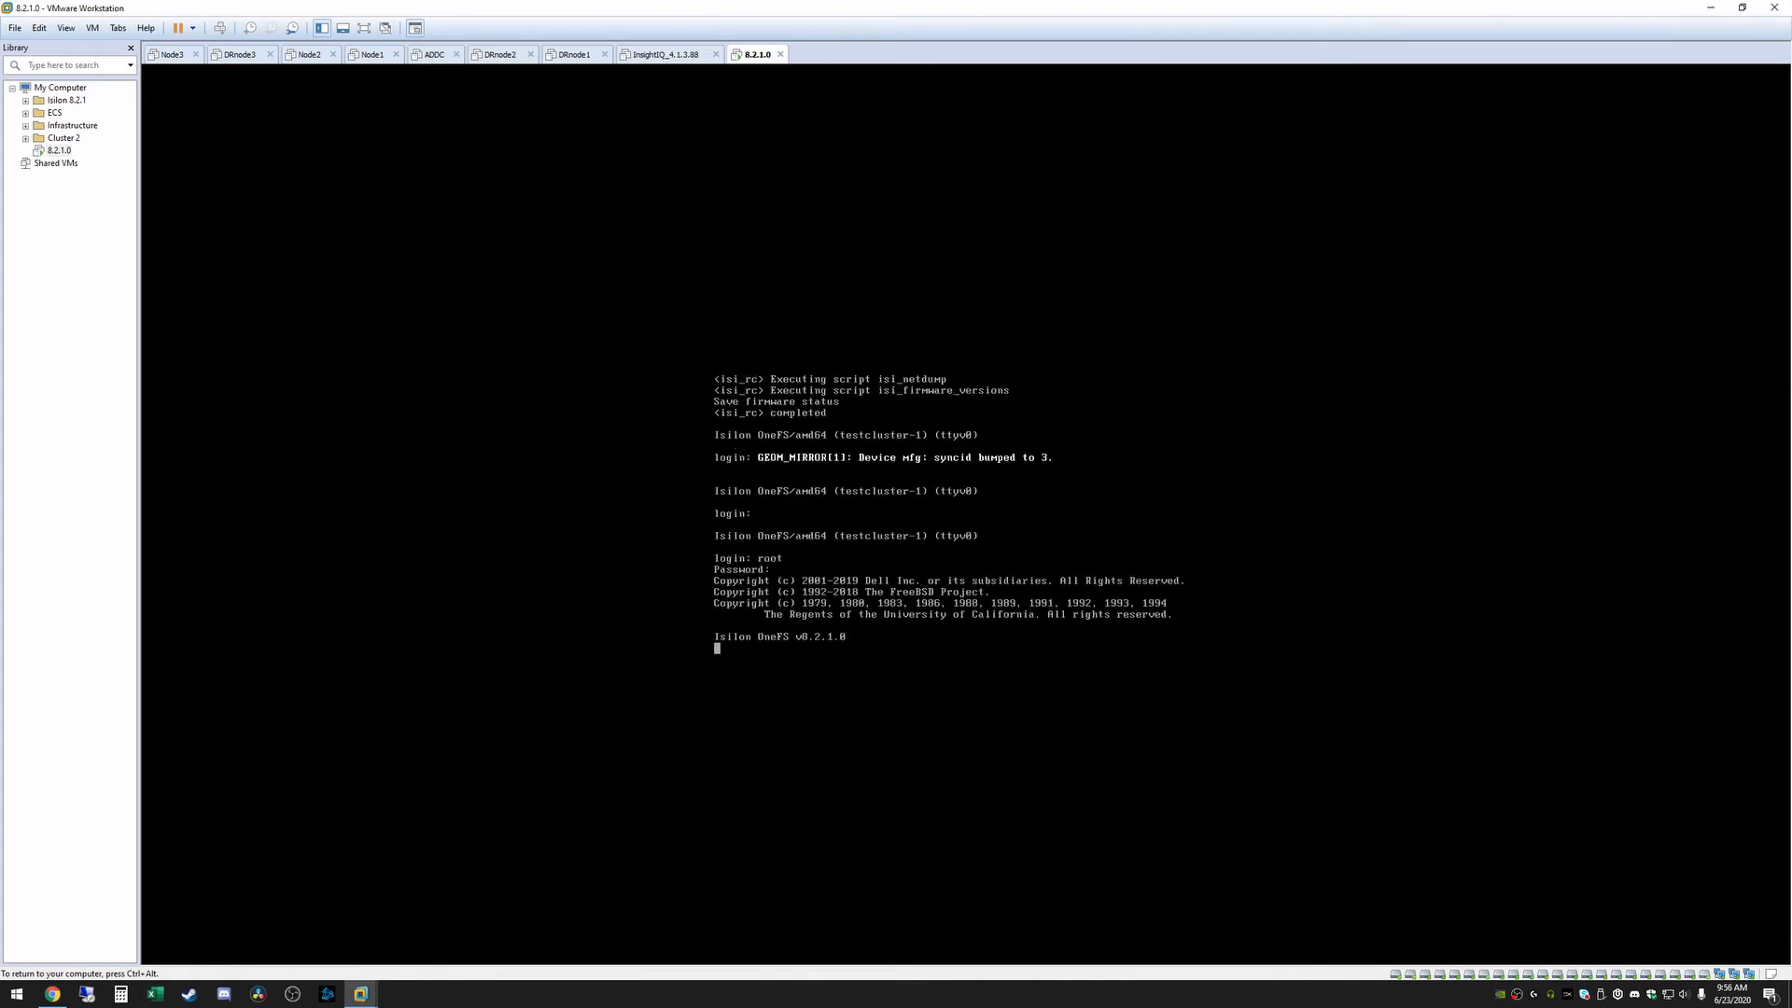
pyautogui.press('Return')
pyautogui.press('Return')
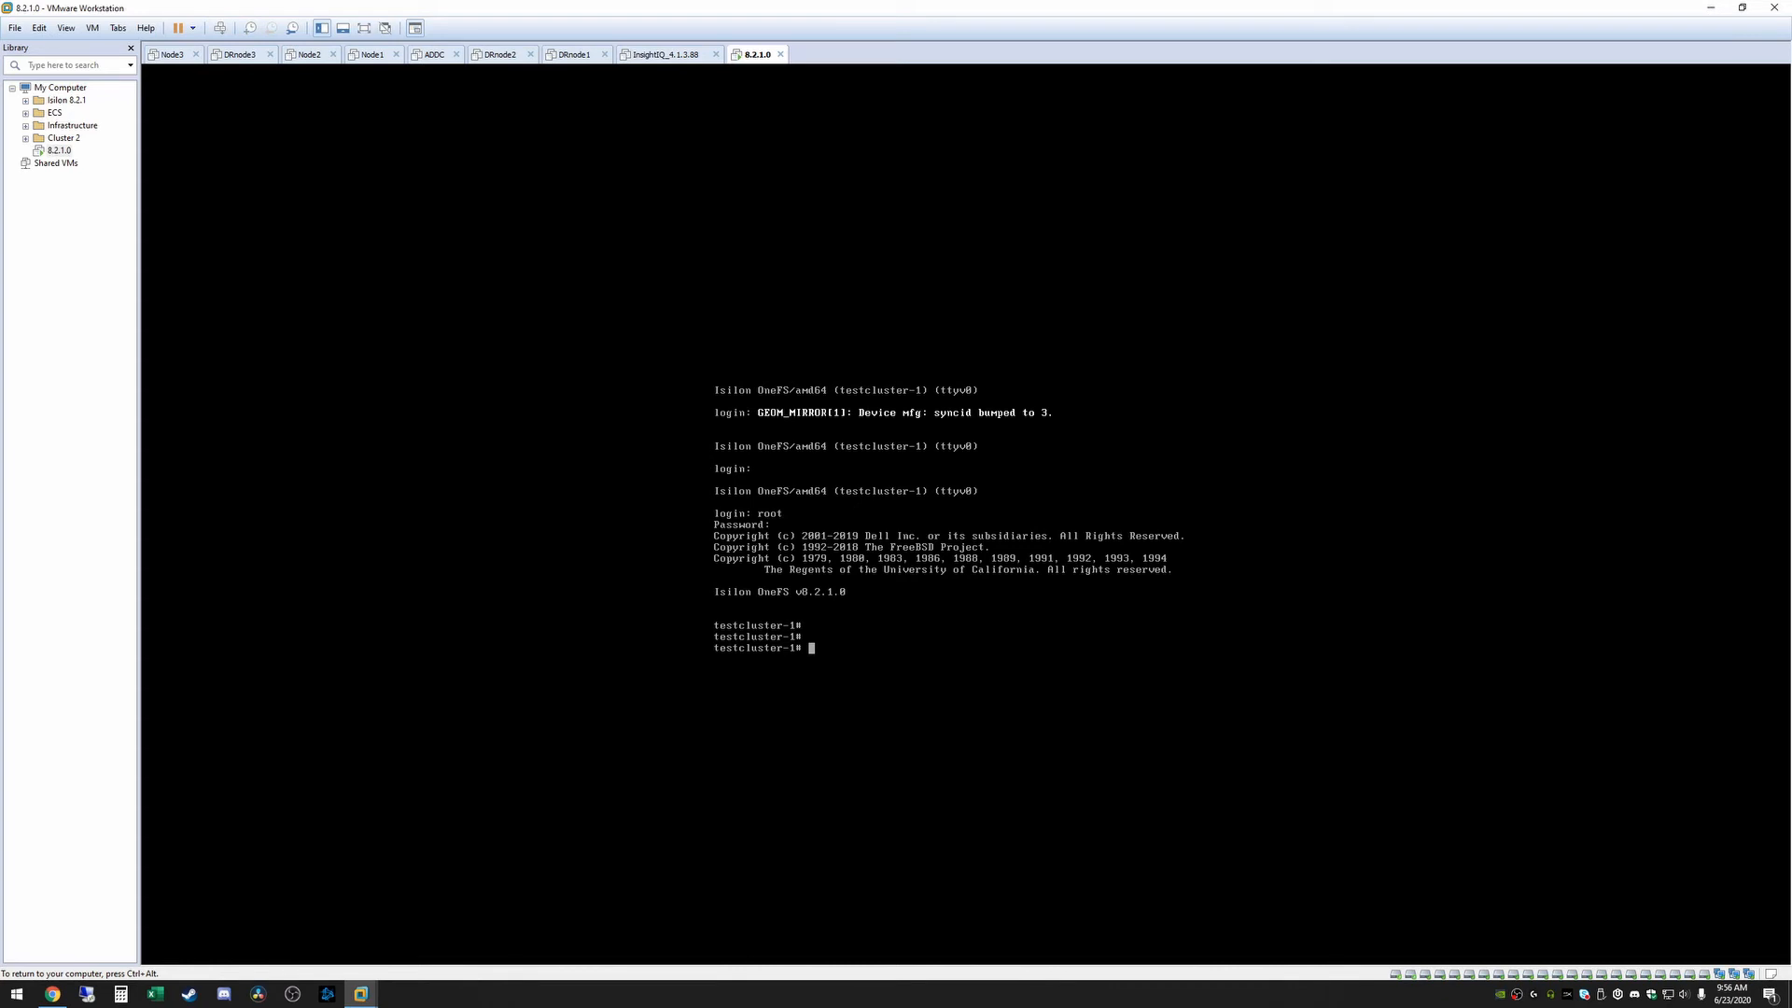
# Check the cluster's state with isi status and release input from the virtual machine
pyautogui.write('isi status')
pyautogui.press('Return')
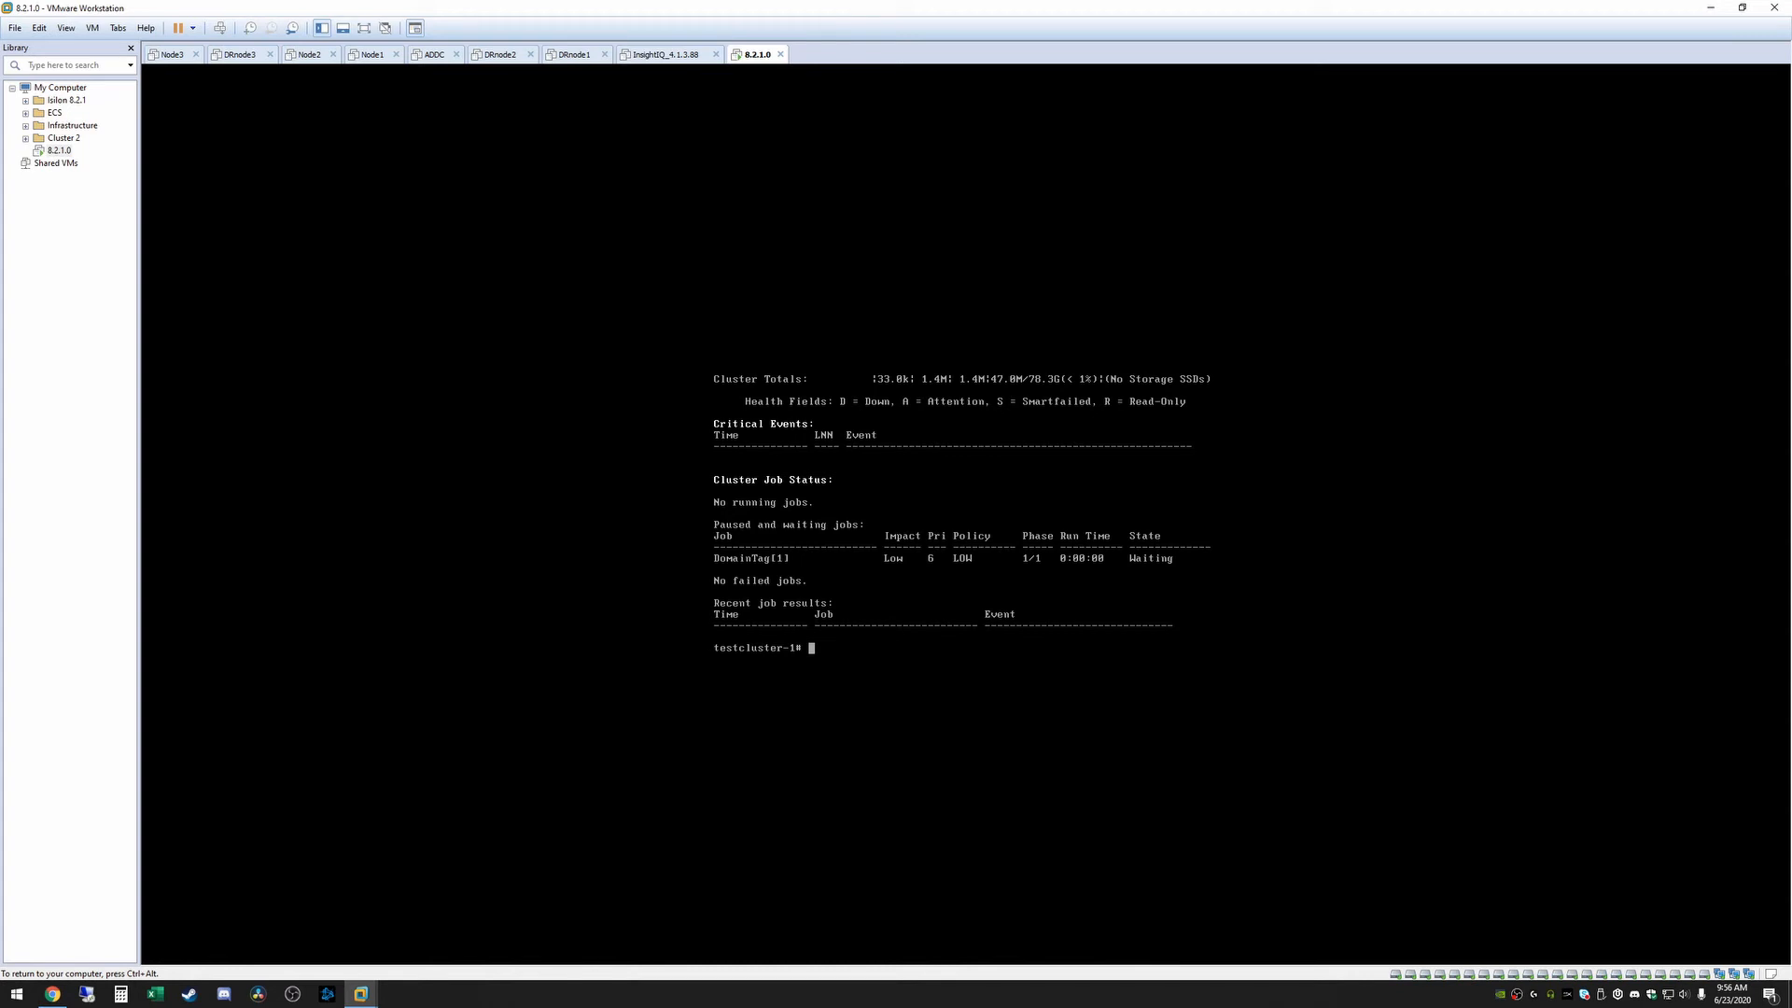
pyautogui.hotkey('ctrl', 'alt')
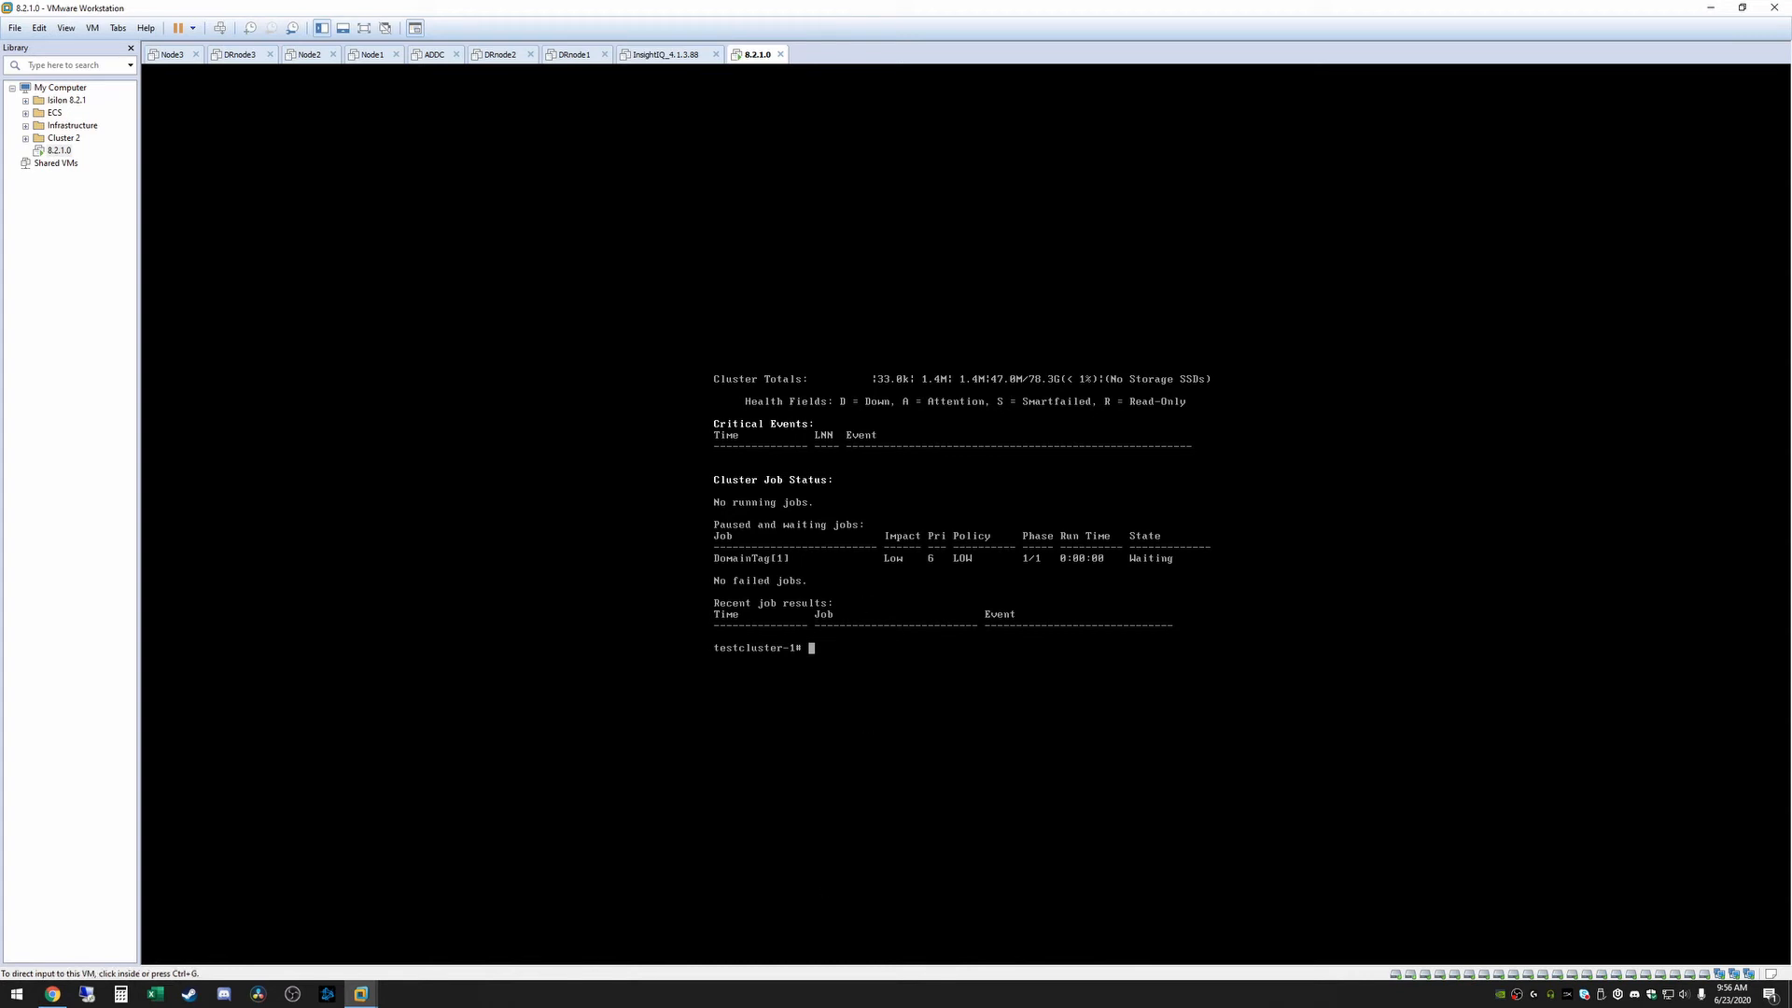
# Switch to Chrome and go to the cluster's web administration address, 192.168.10.25:8080
pyautogui.click(53, 994)
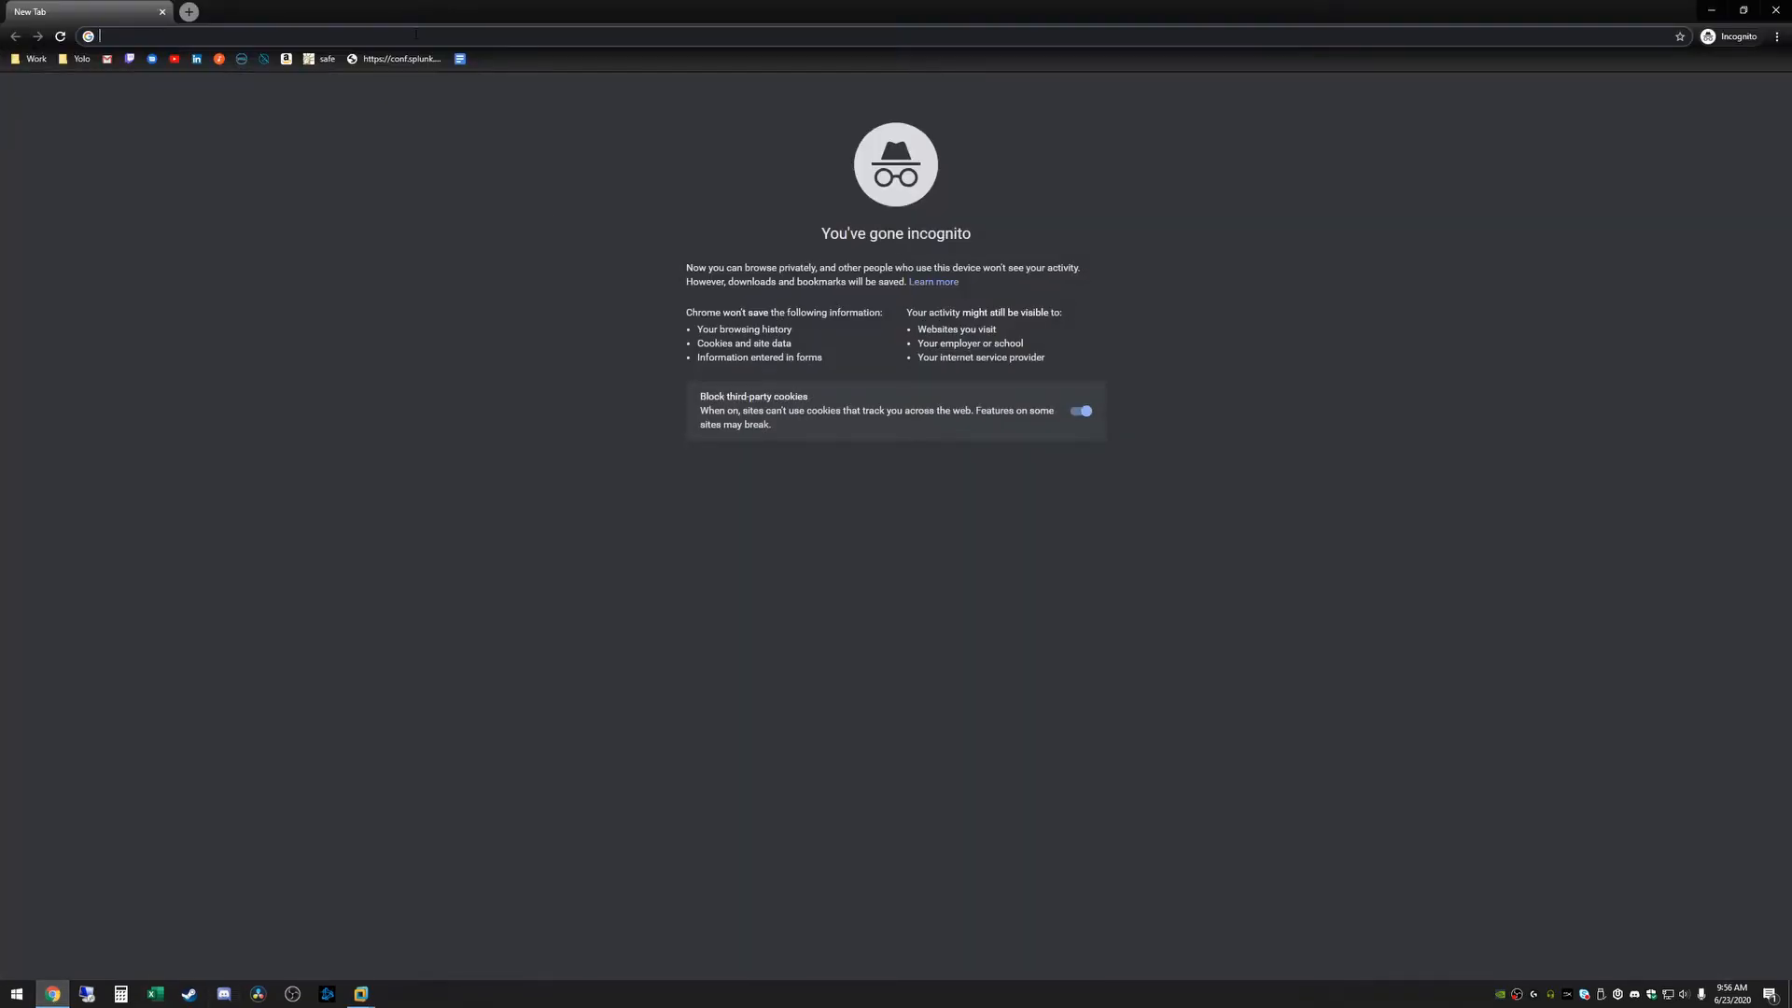
pyautogui.write('192.168.1')
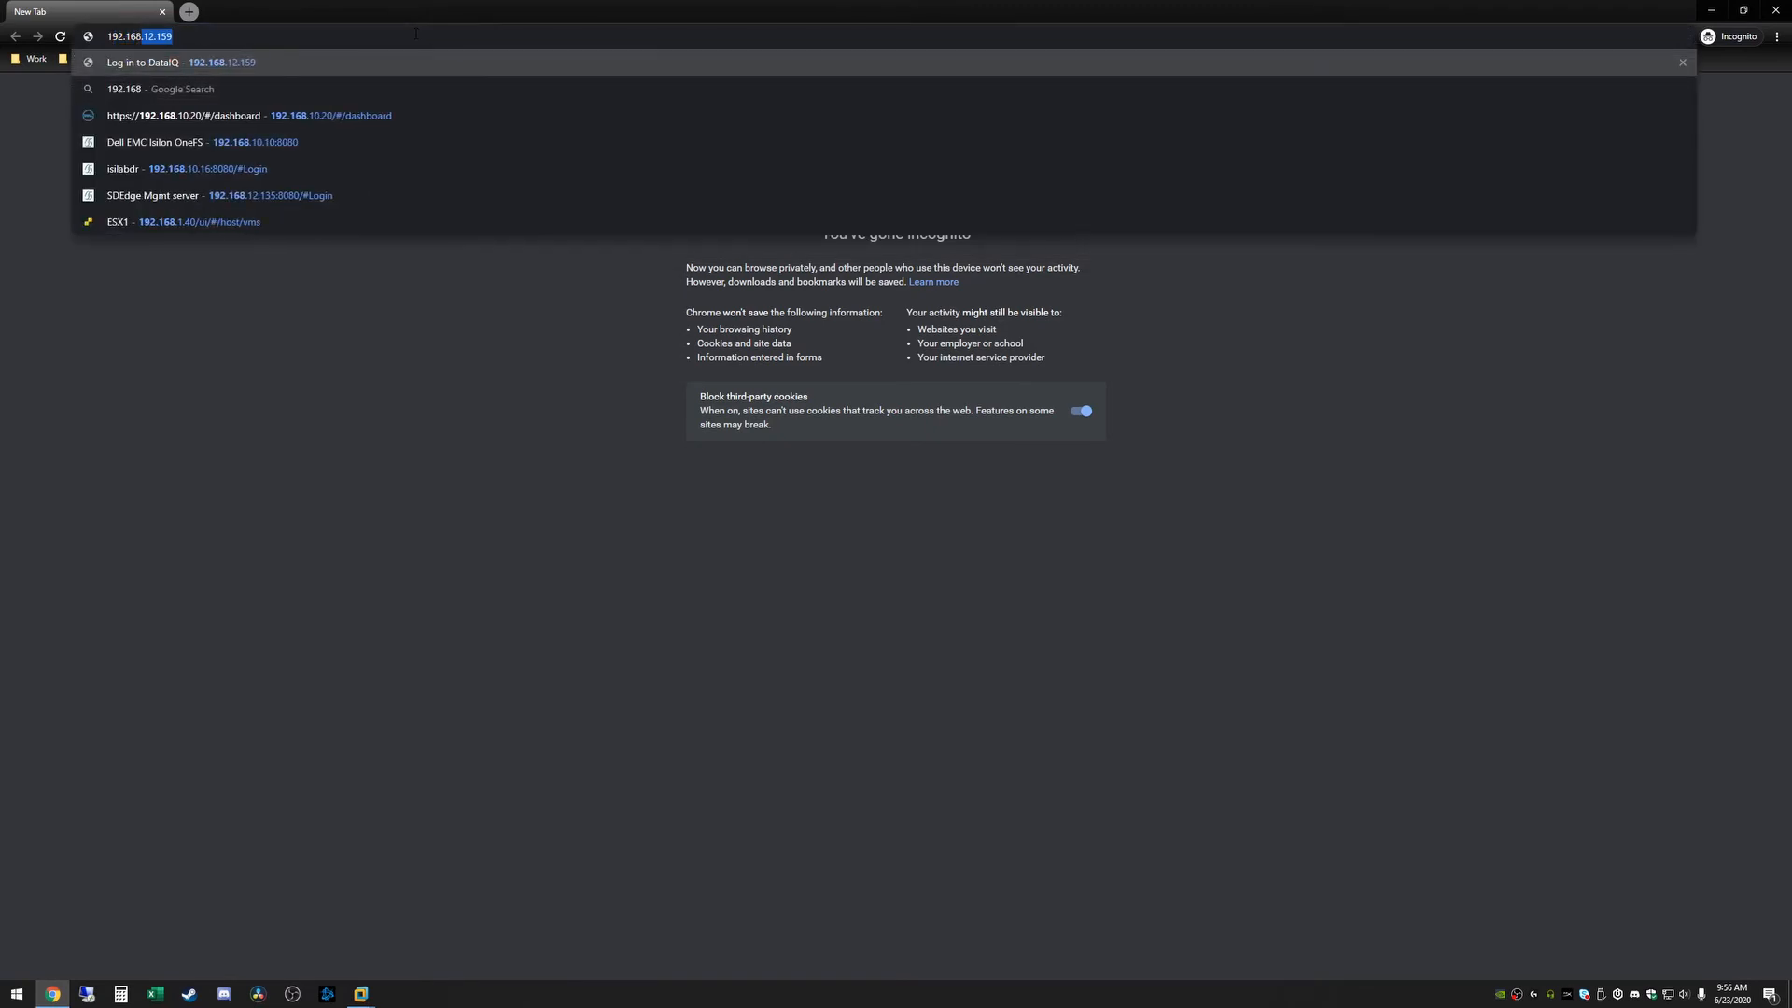
pyautogui.write('0.')
pyautogui.write('35')
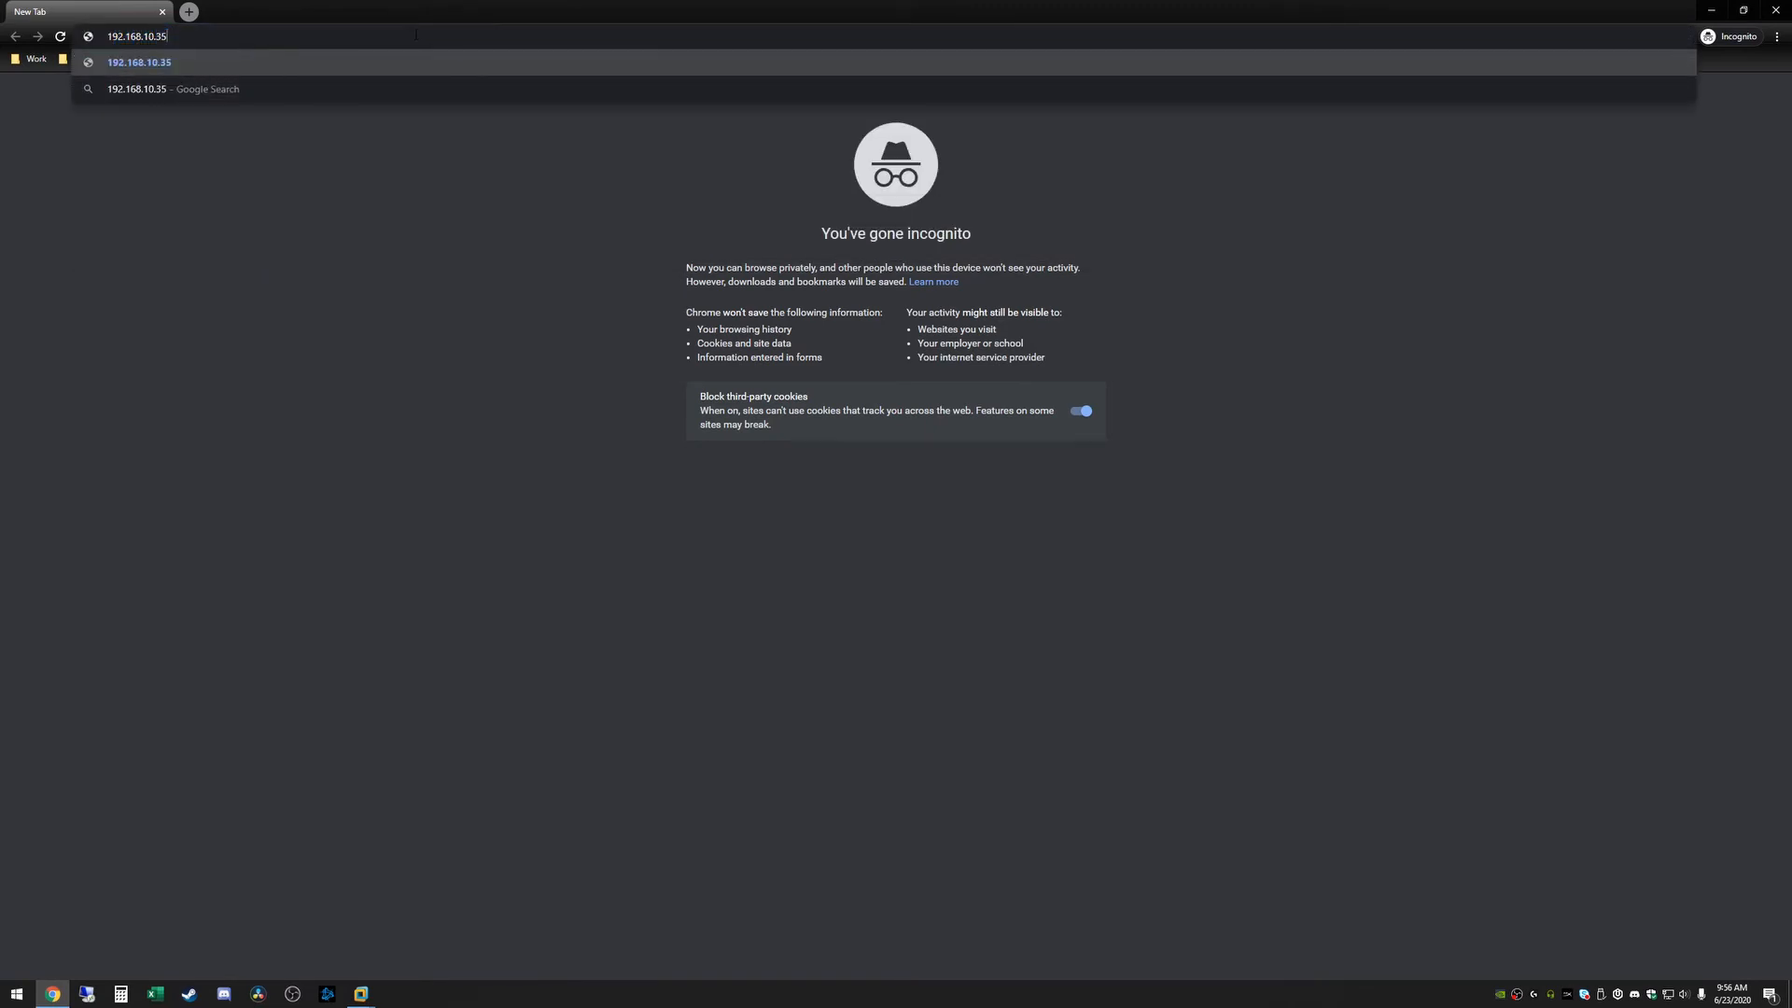
pyautogui.press('BackSpace')
pyautogui.press('BackSpace')
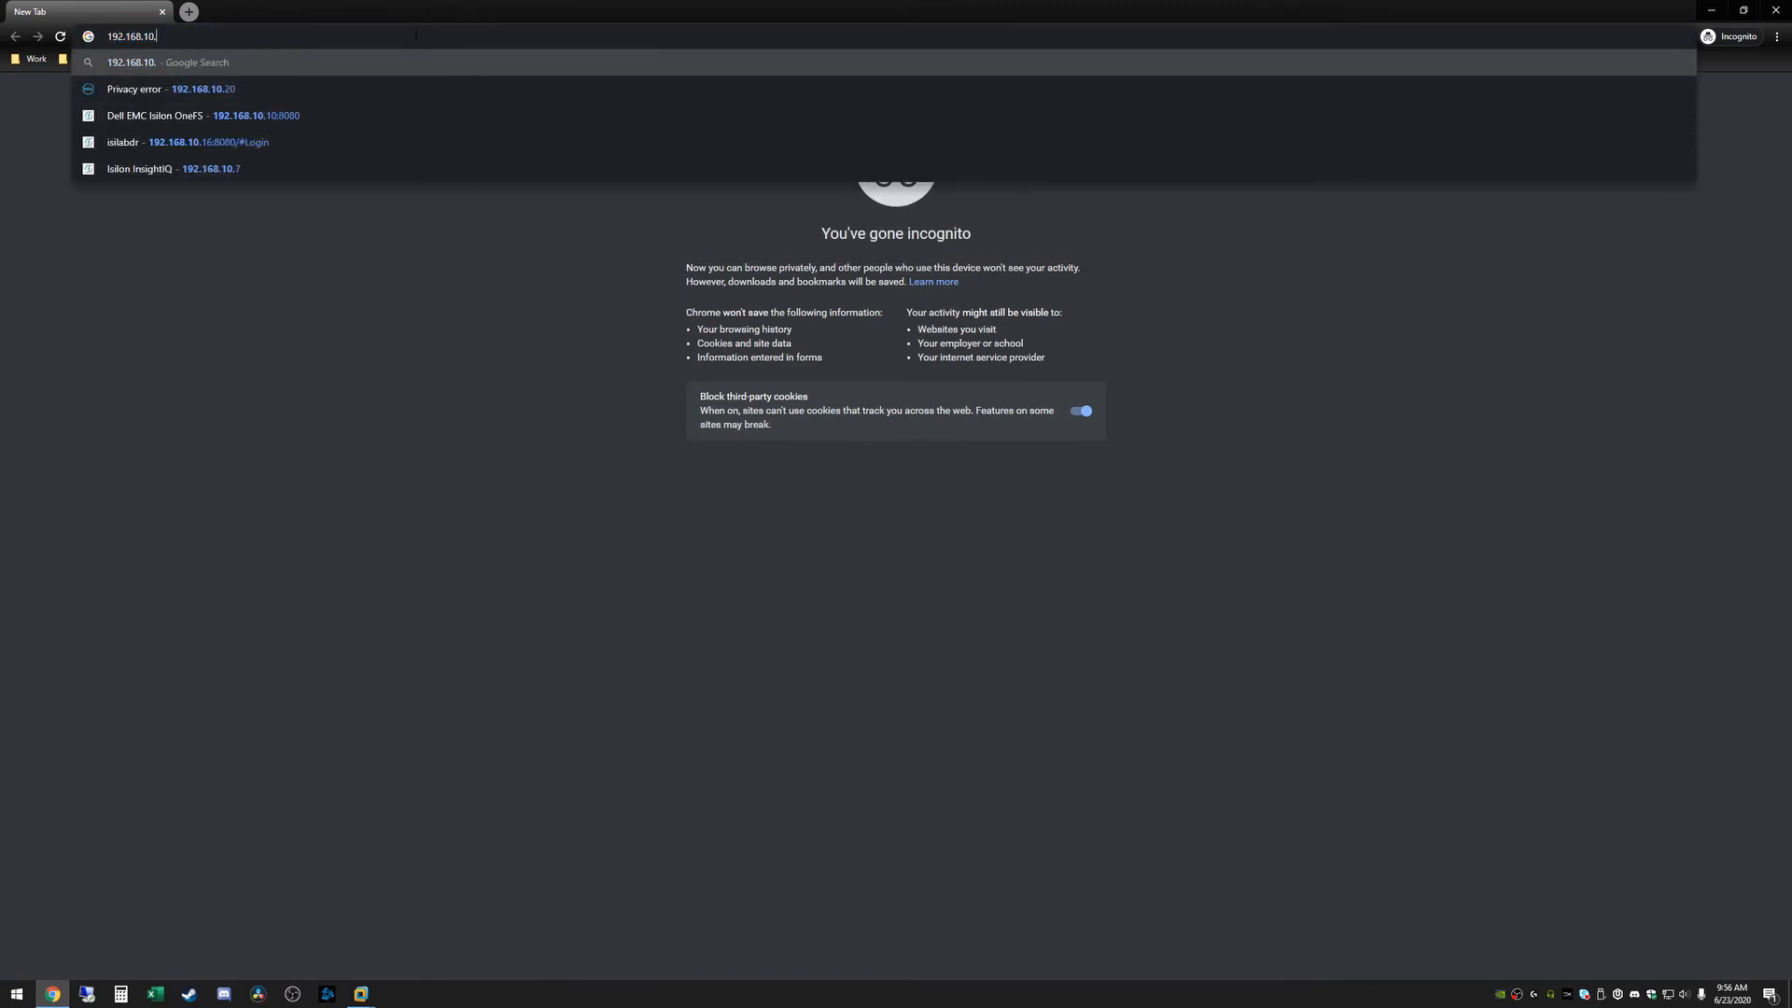
pyautogui.write('25:8080')
pyautogui.press('Return')
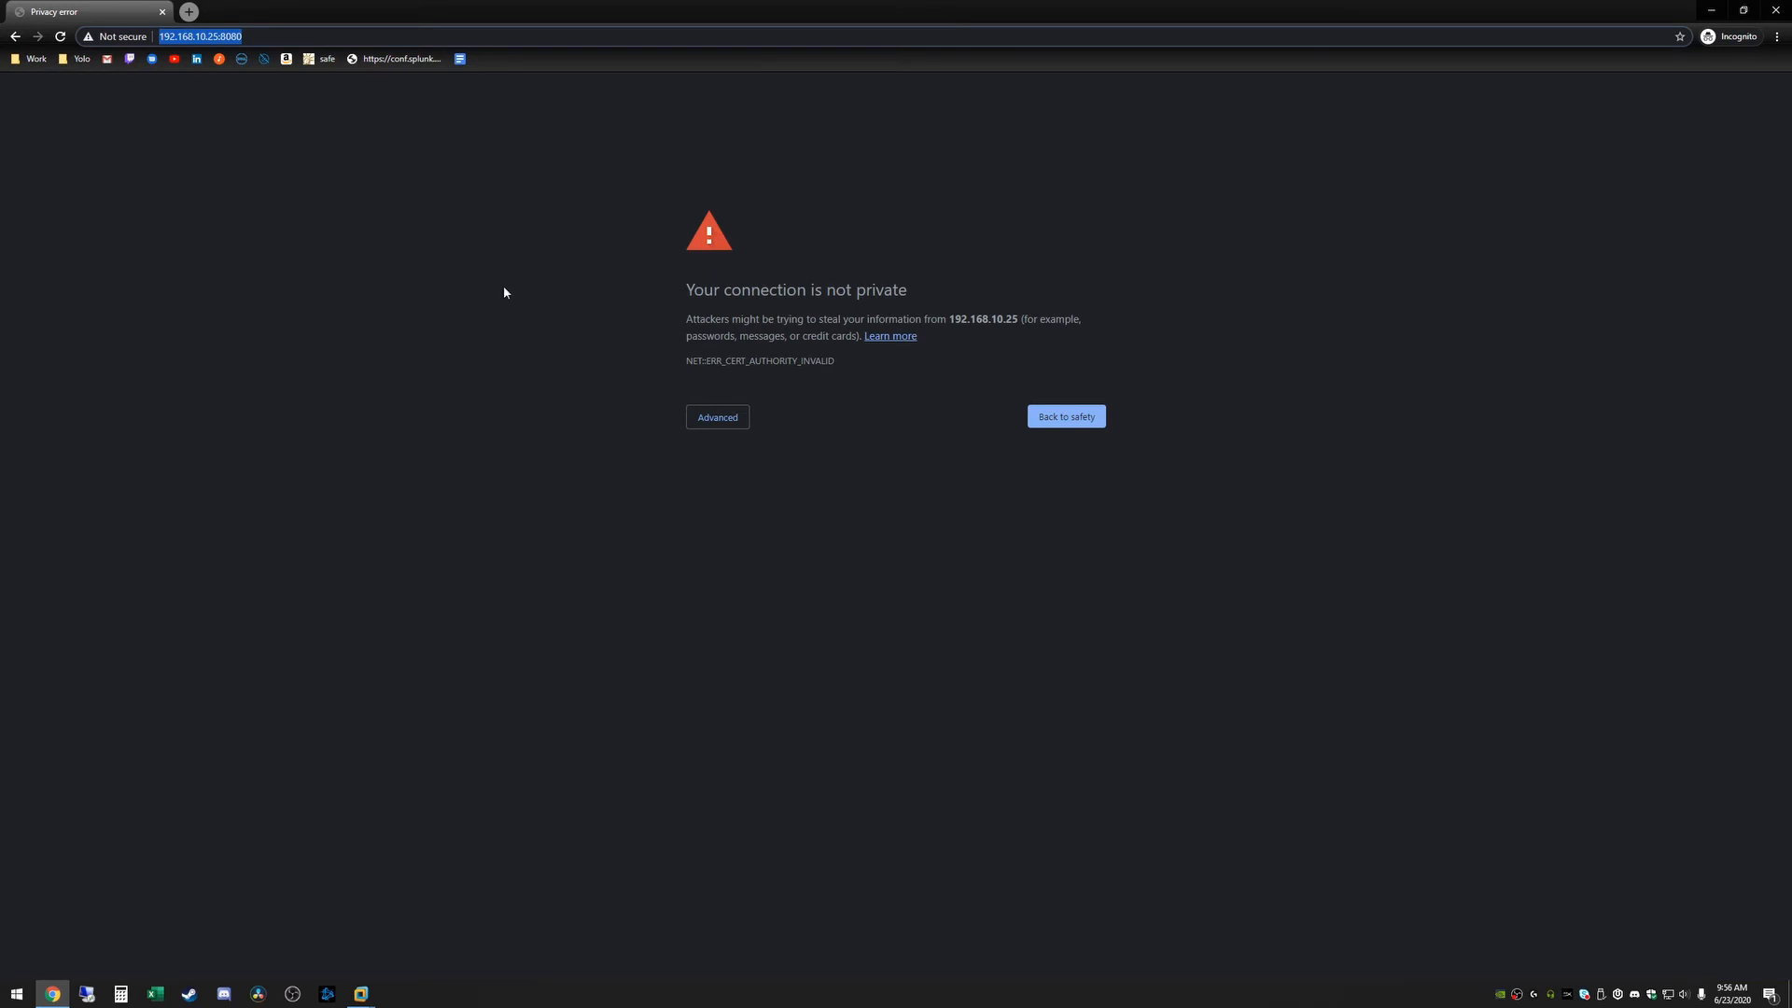
# Proceed to 192.168.10.25 despite the certificate warning and log in to OneFS as root with the account password
pyautogui.click(736, 421)
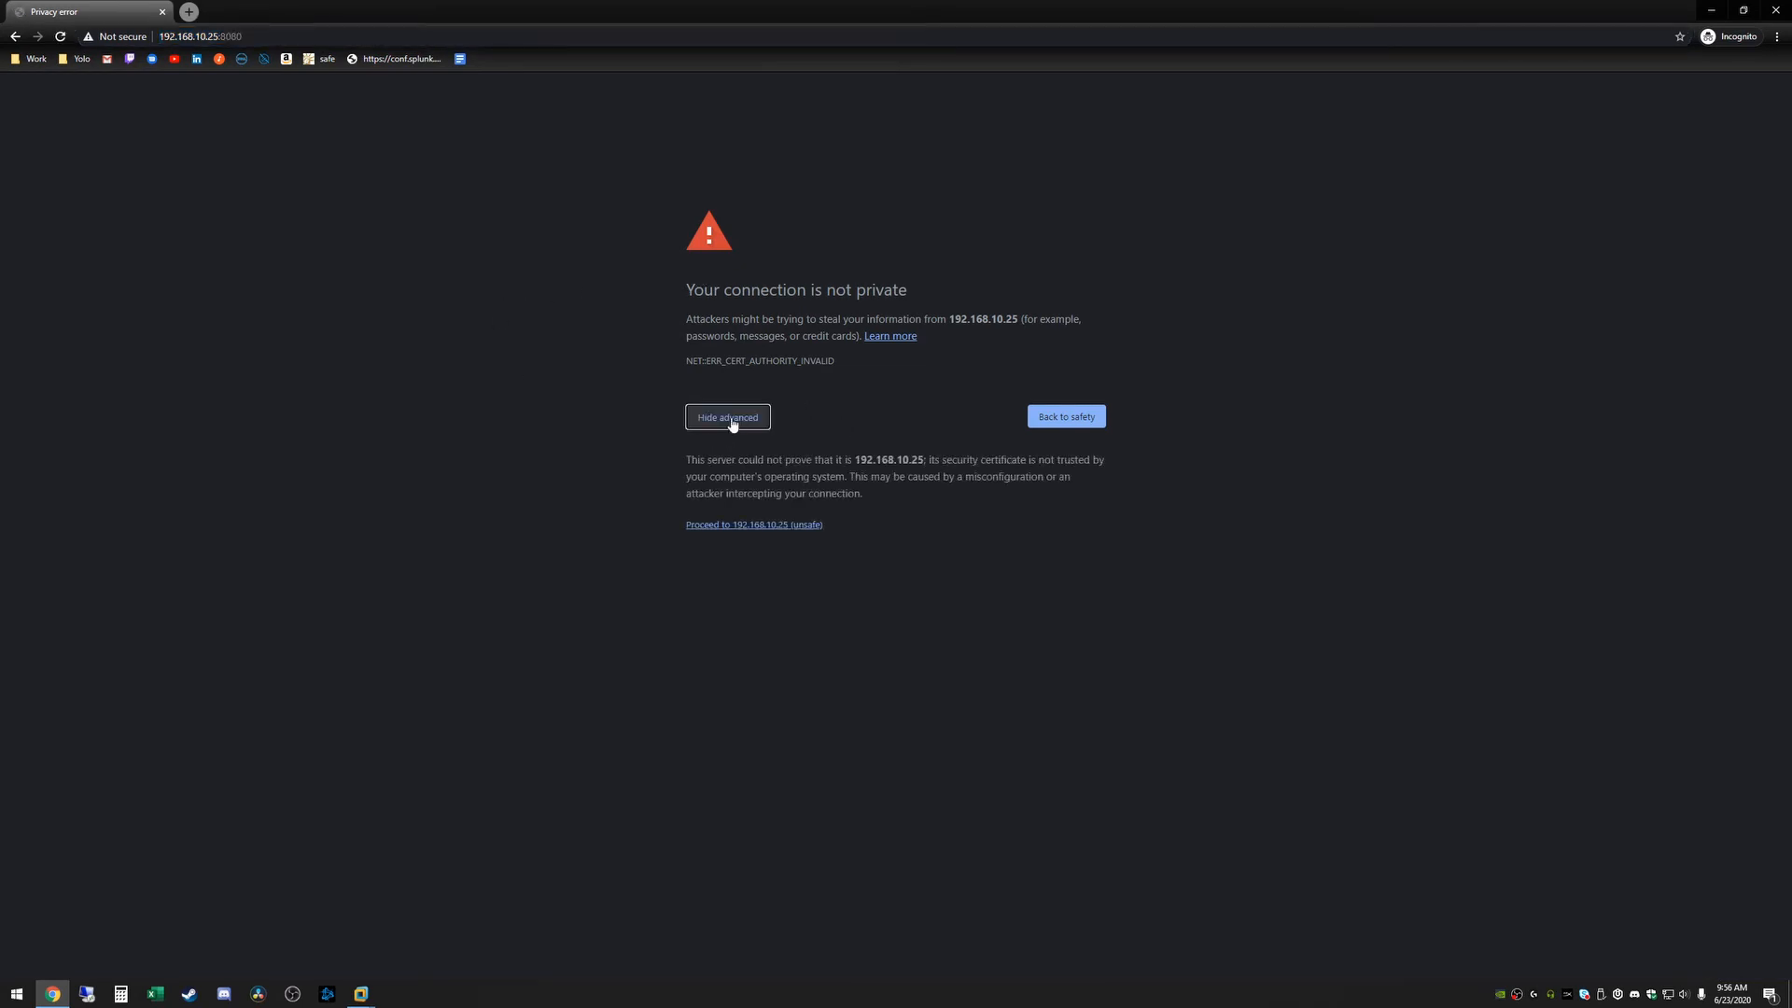
pyautogui.click(761, 529)
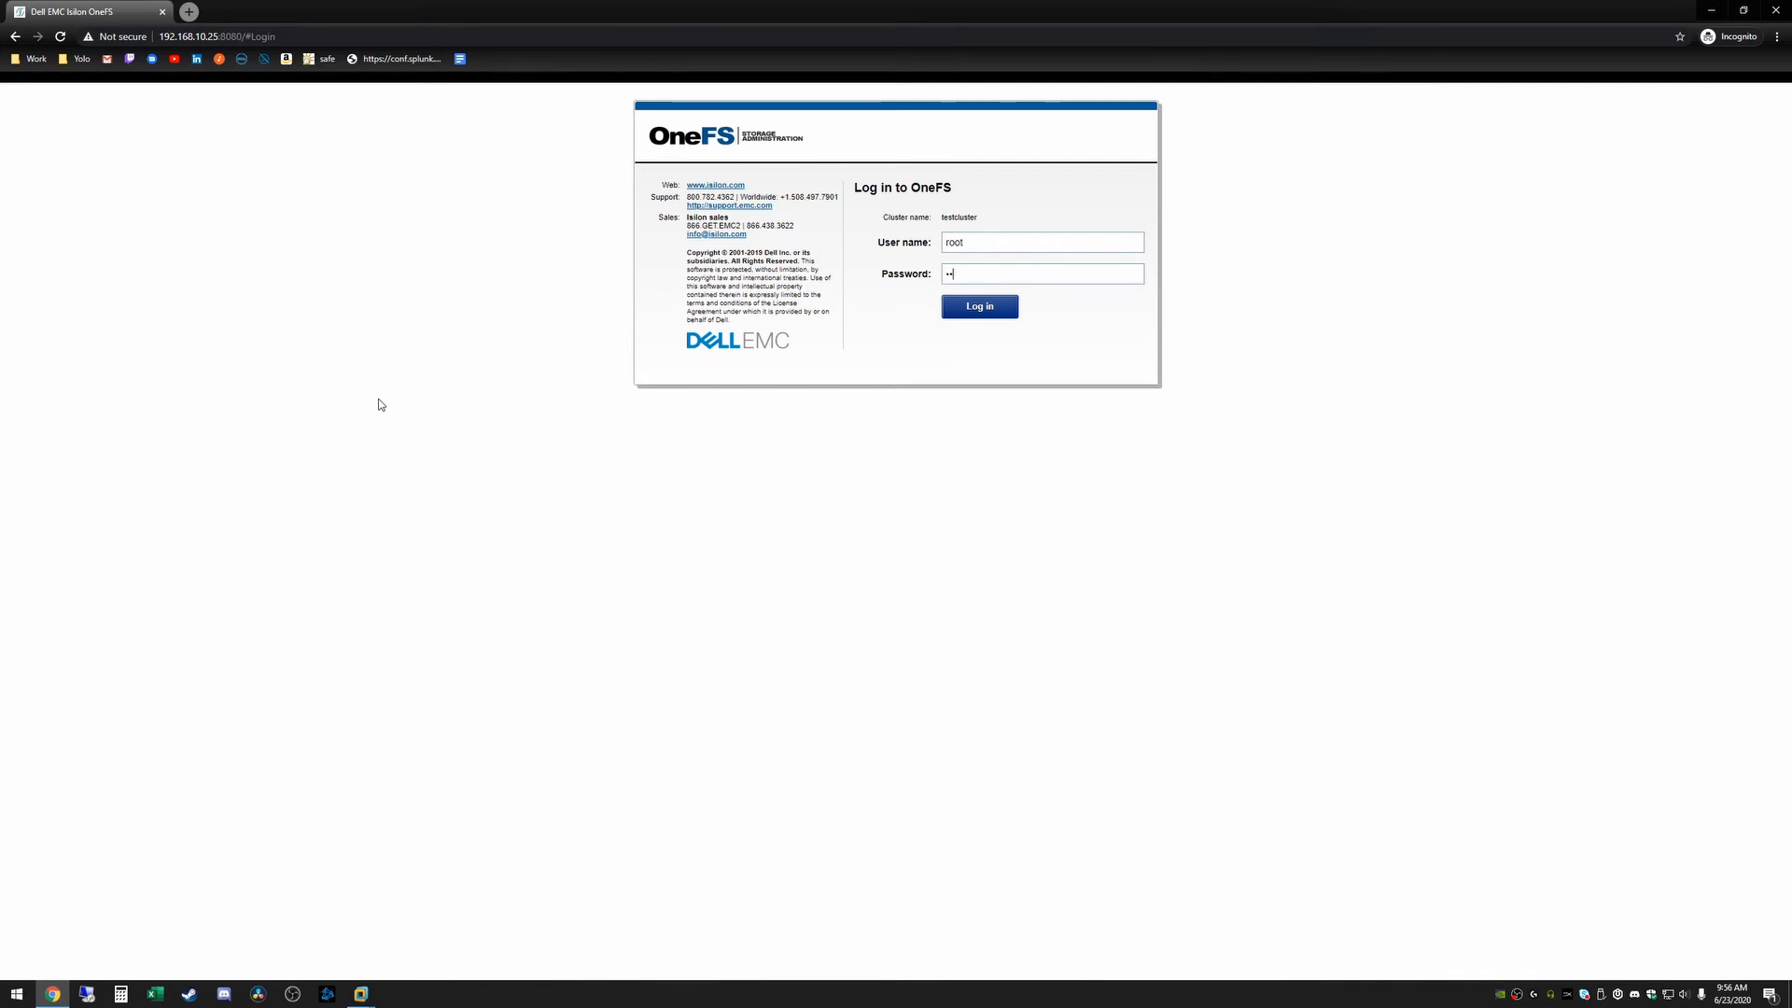
pyautogui.press('Return')
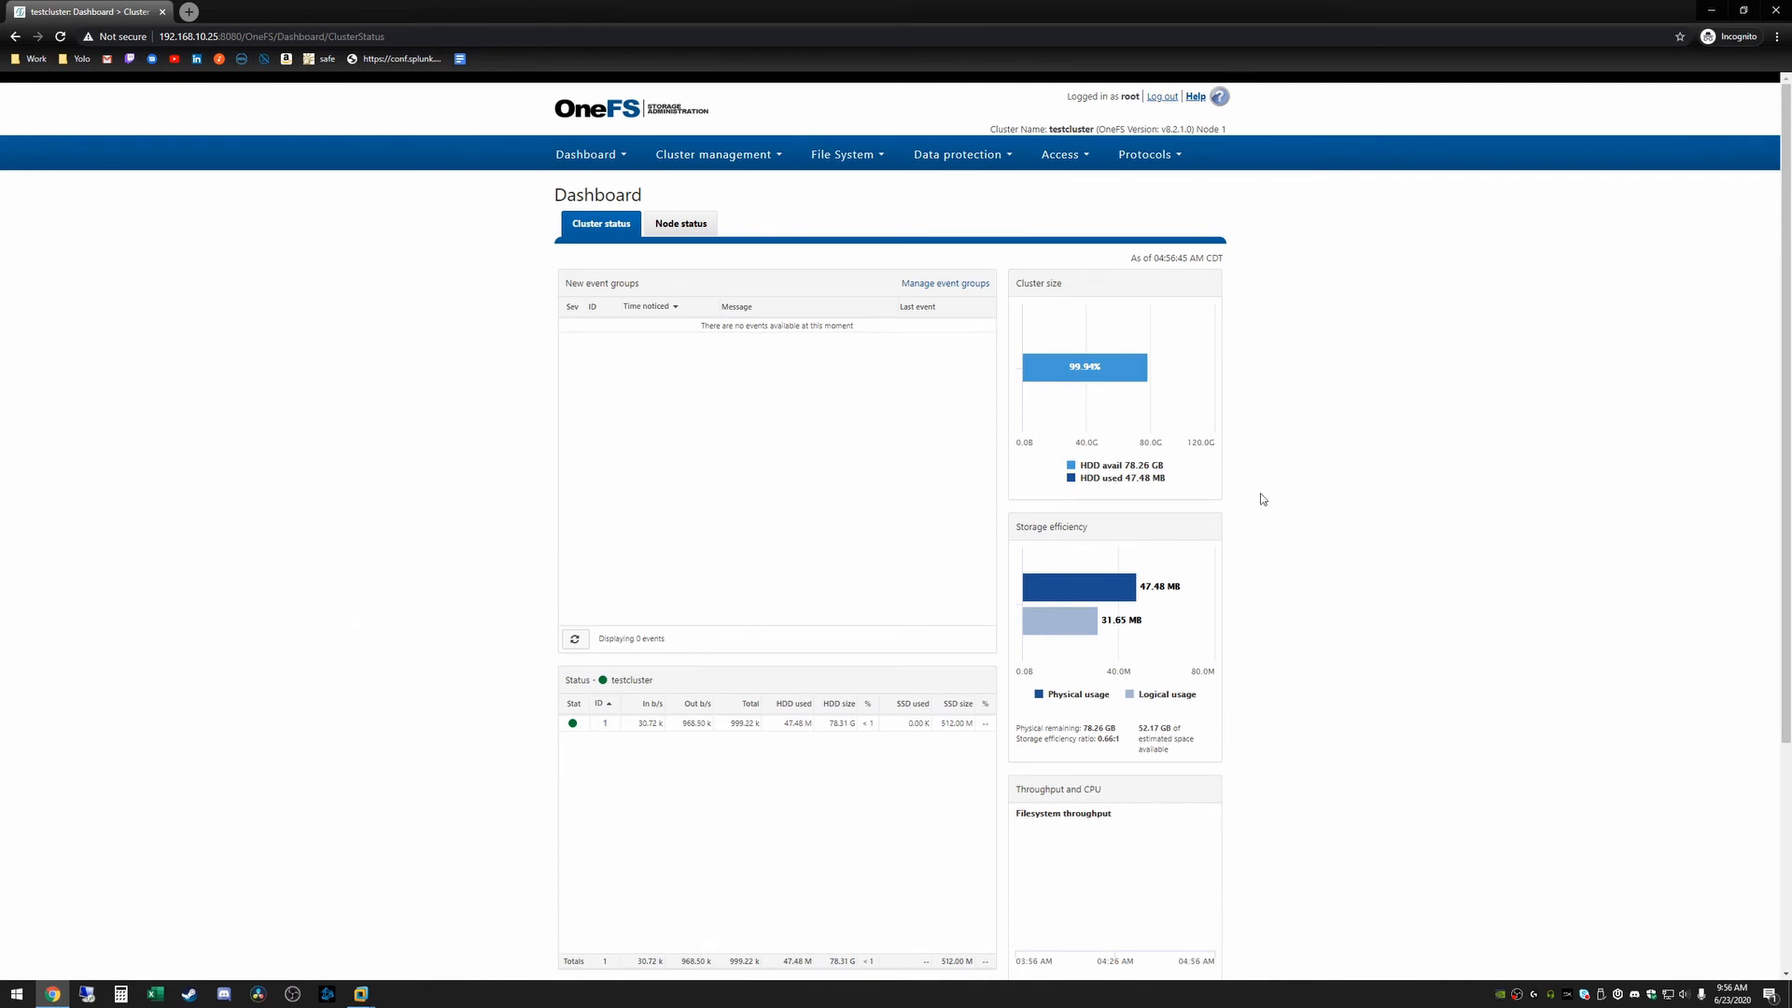
# Examine the OneFS dashboard for the cluster version, event groups, node status and storage usage
pyautogui.moveTo(1168, 129); pyautogui.dragTo(1189, 129)
pyautogui.click(1215, 127)
pyautogui.scroll(-2, 505, 520)
pyautogui.scroll(-3, 505, 520)
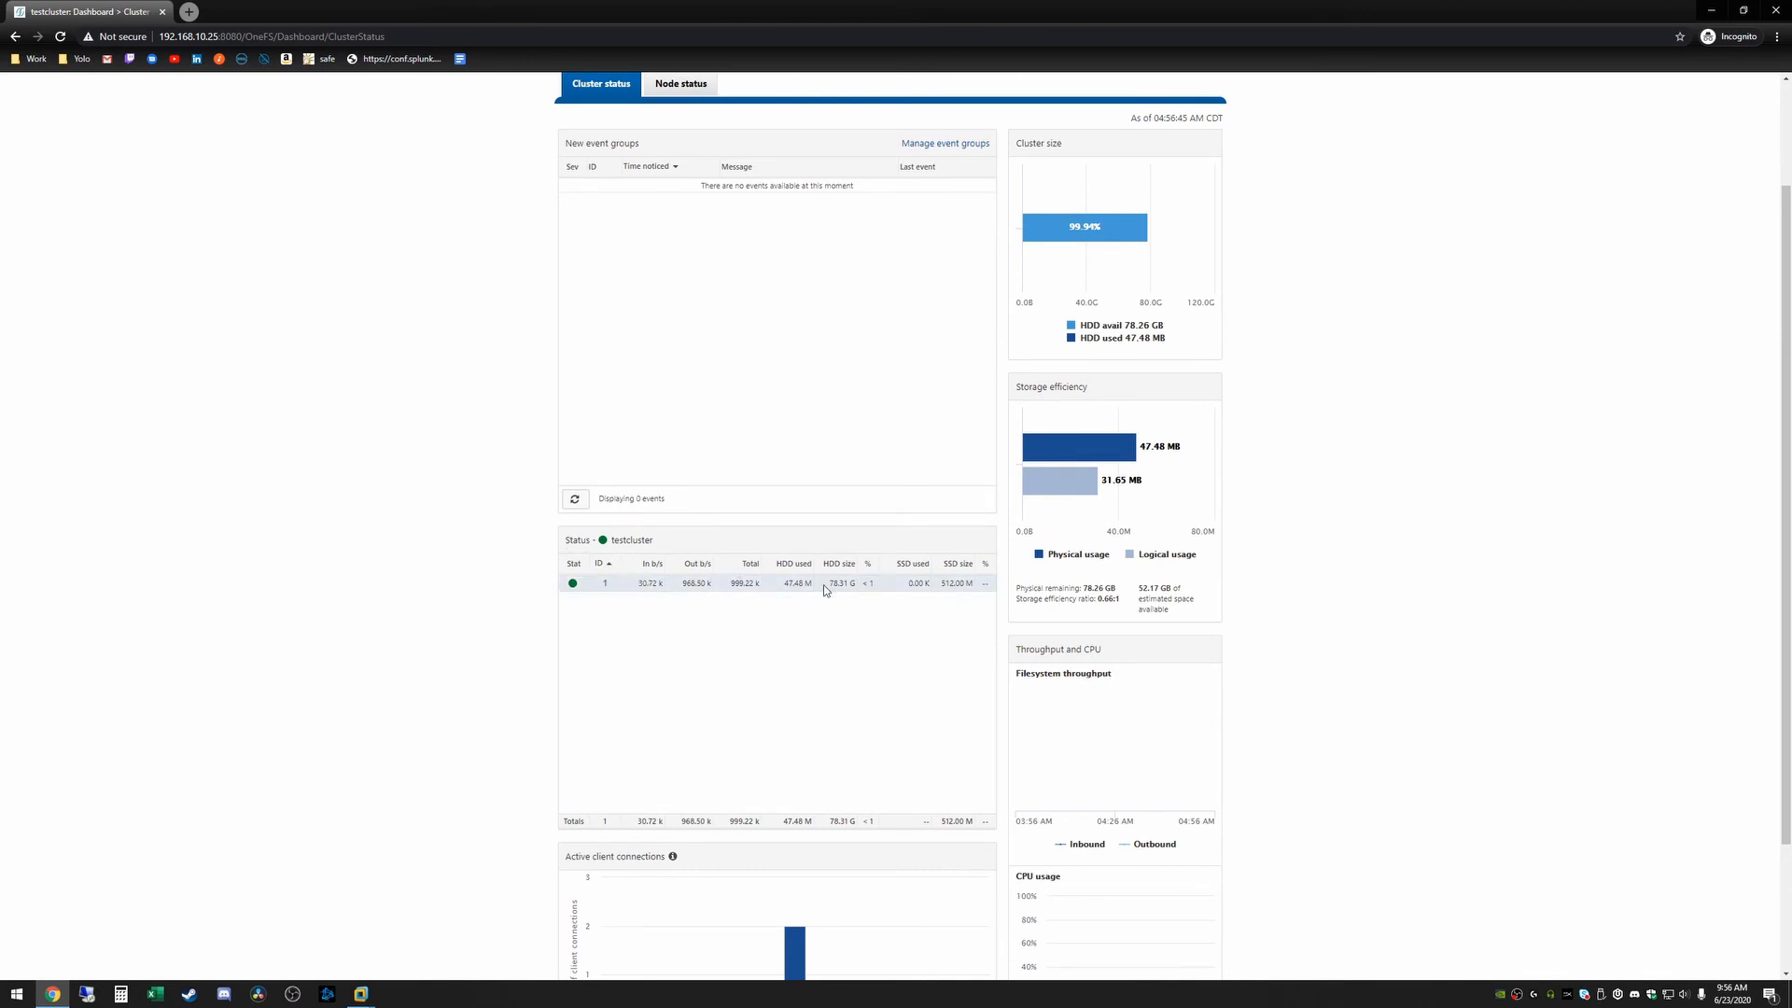
pyautogui.moveTo(571, 585)
pyautogui.scroll(-1, 775, 570)
pyautogui.scroll(1, 737, 544)
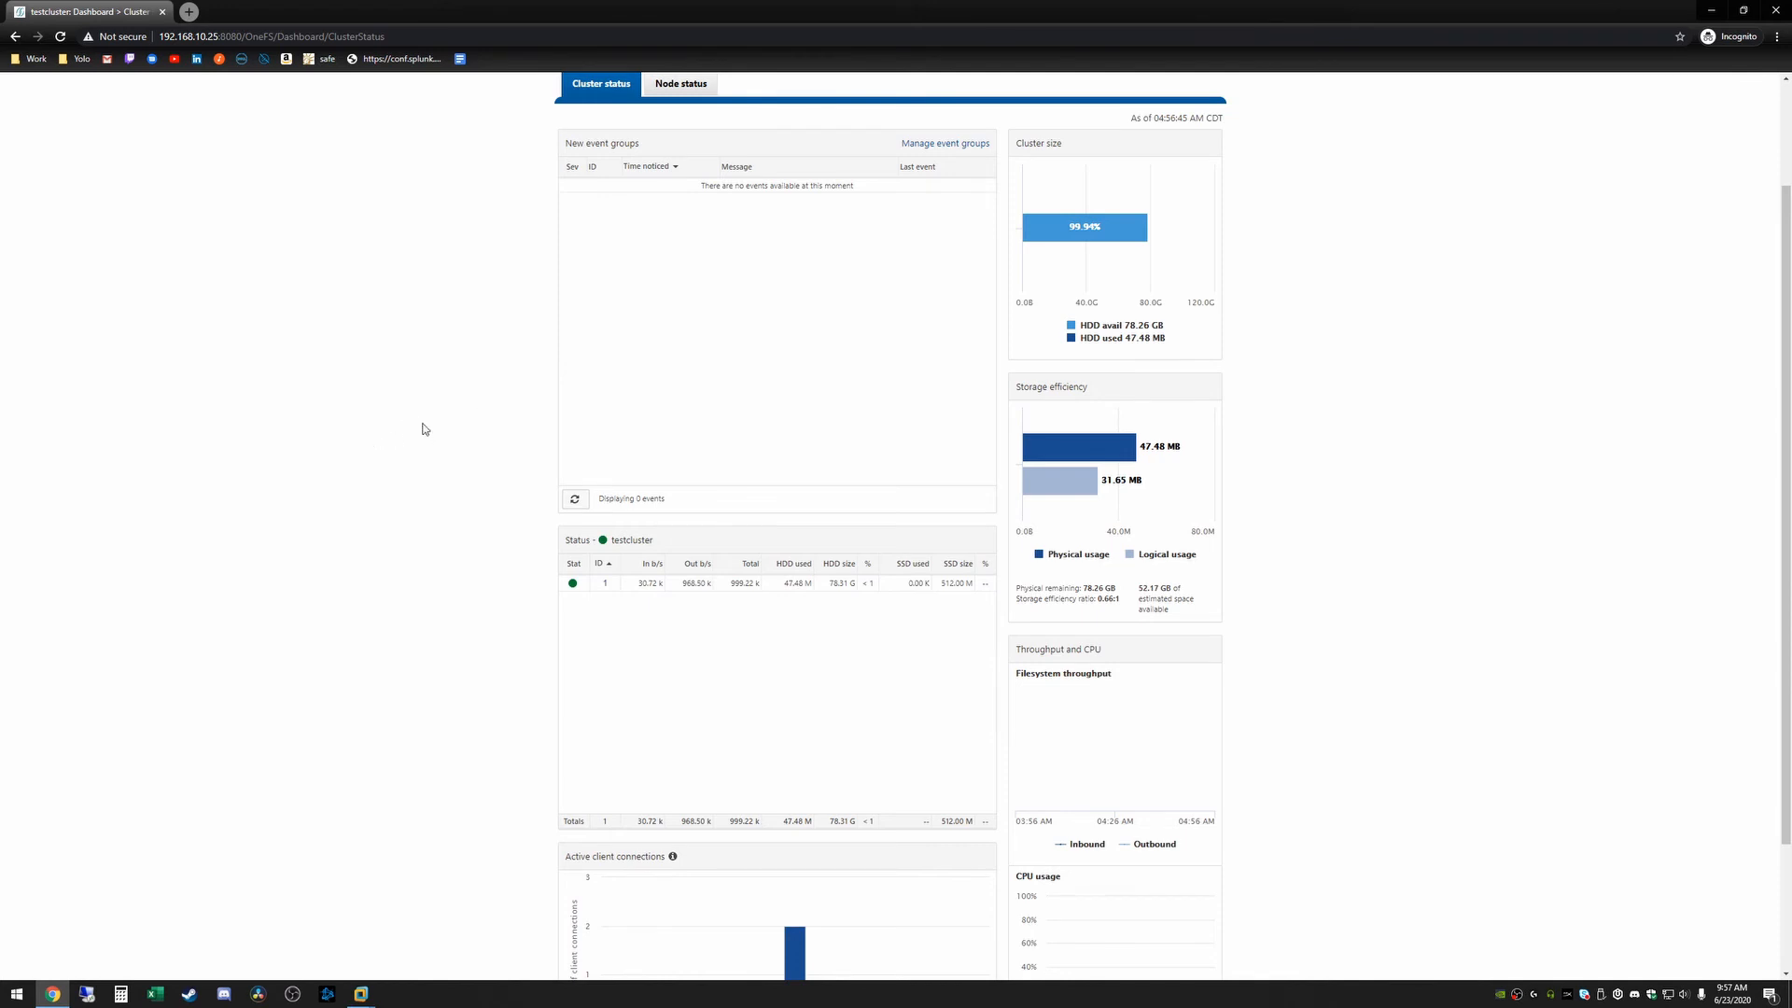
pyautogui.scroll(2, 377, 427)
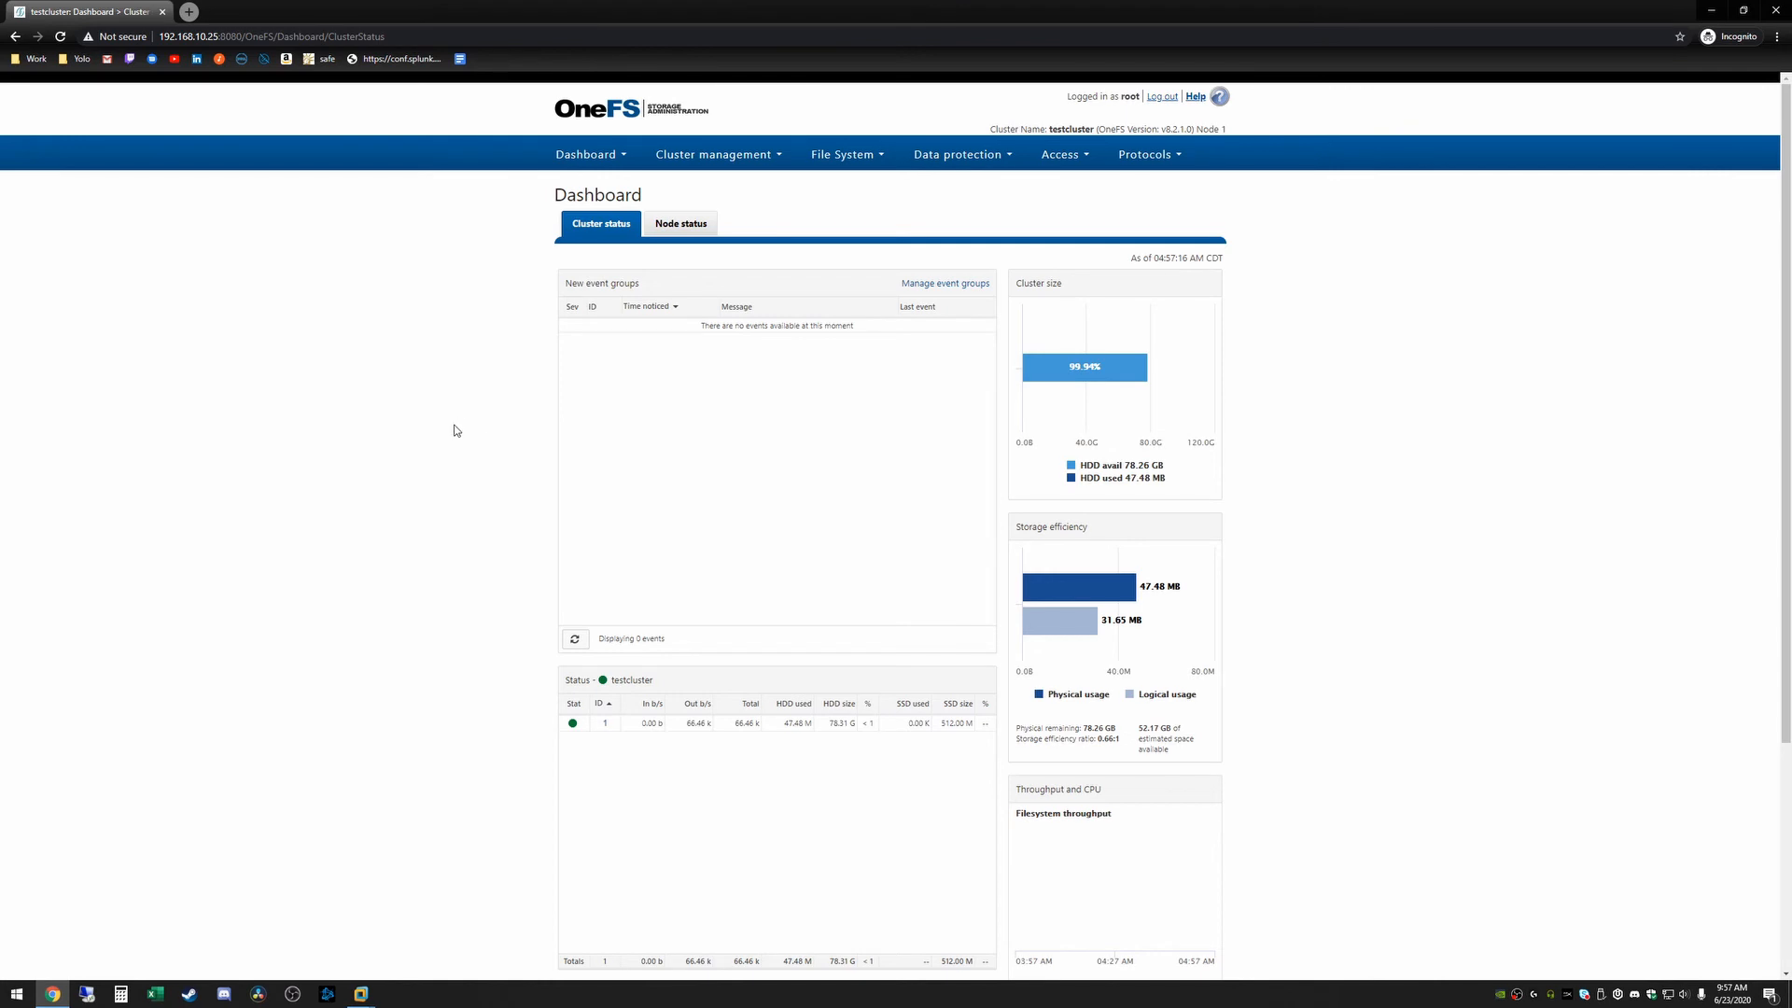
# Switch to VMware Workstation and import the 8.2.1.0 appliance from the Desktop as a second node's virtual machine
pyautogui.click(363, 995)
pyautogui.click(1291, 910)
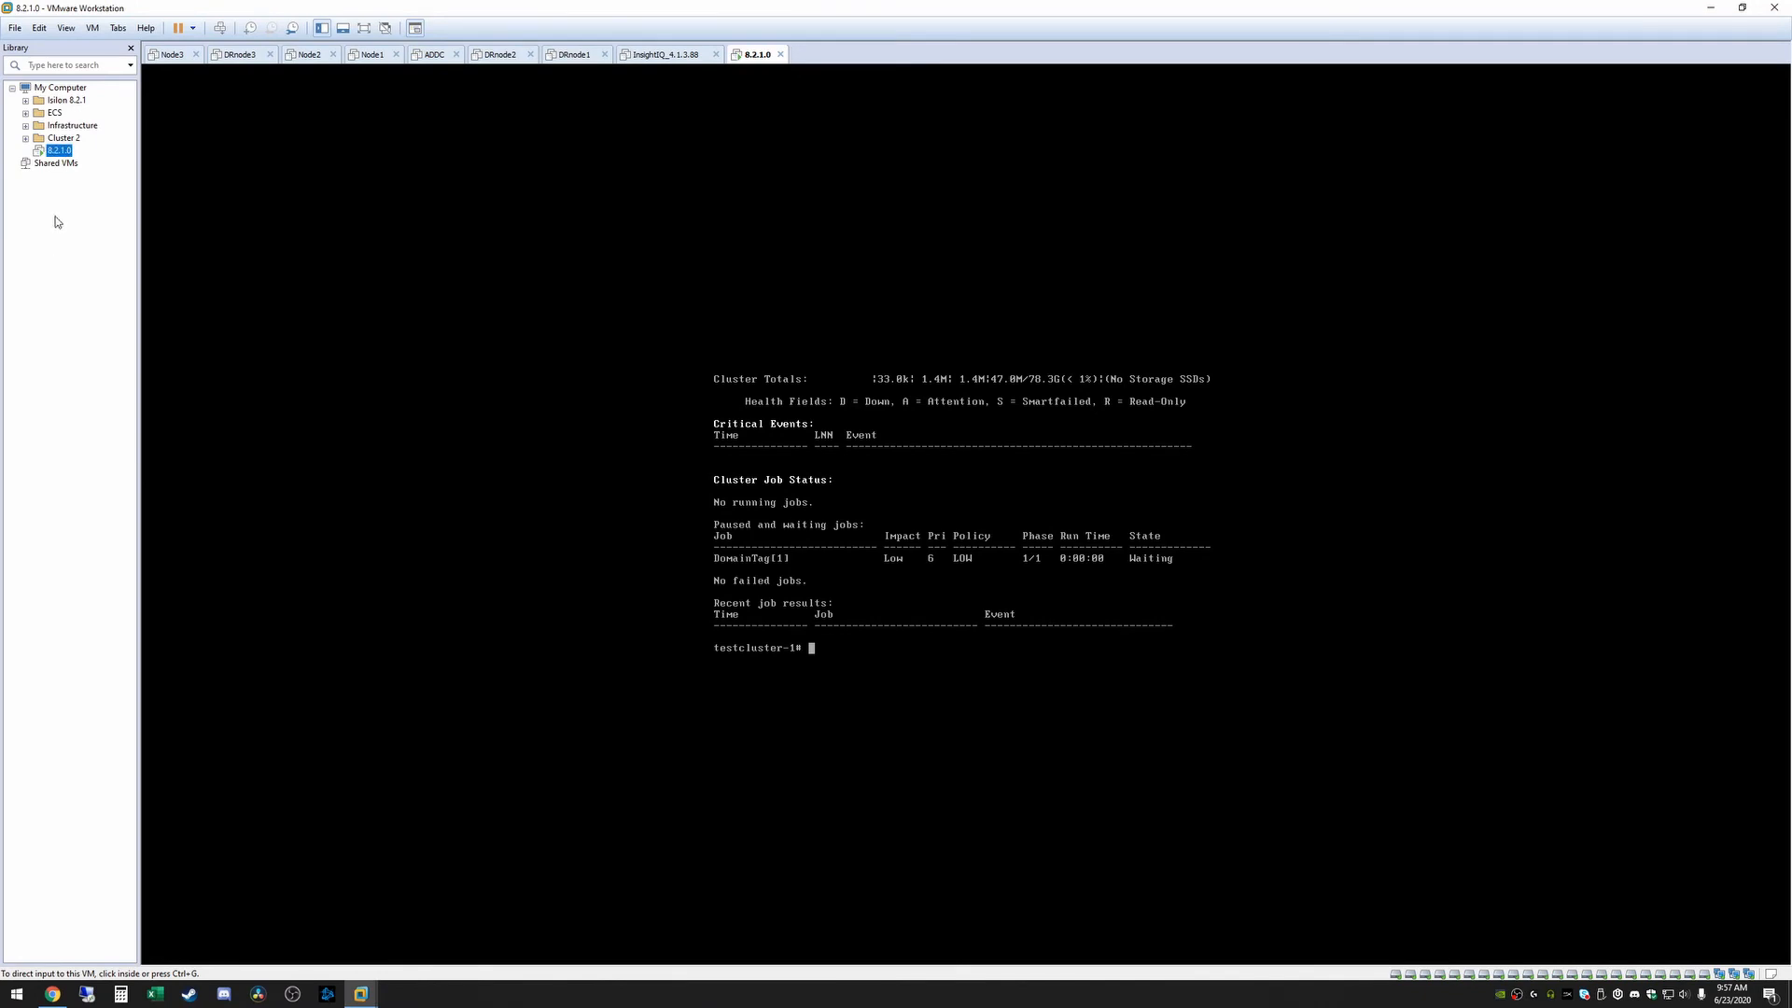
pyautogui.click(15, 31)
pyautogui.click(15, 34)
pyautogui.click(15, 33)
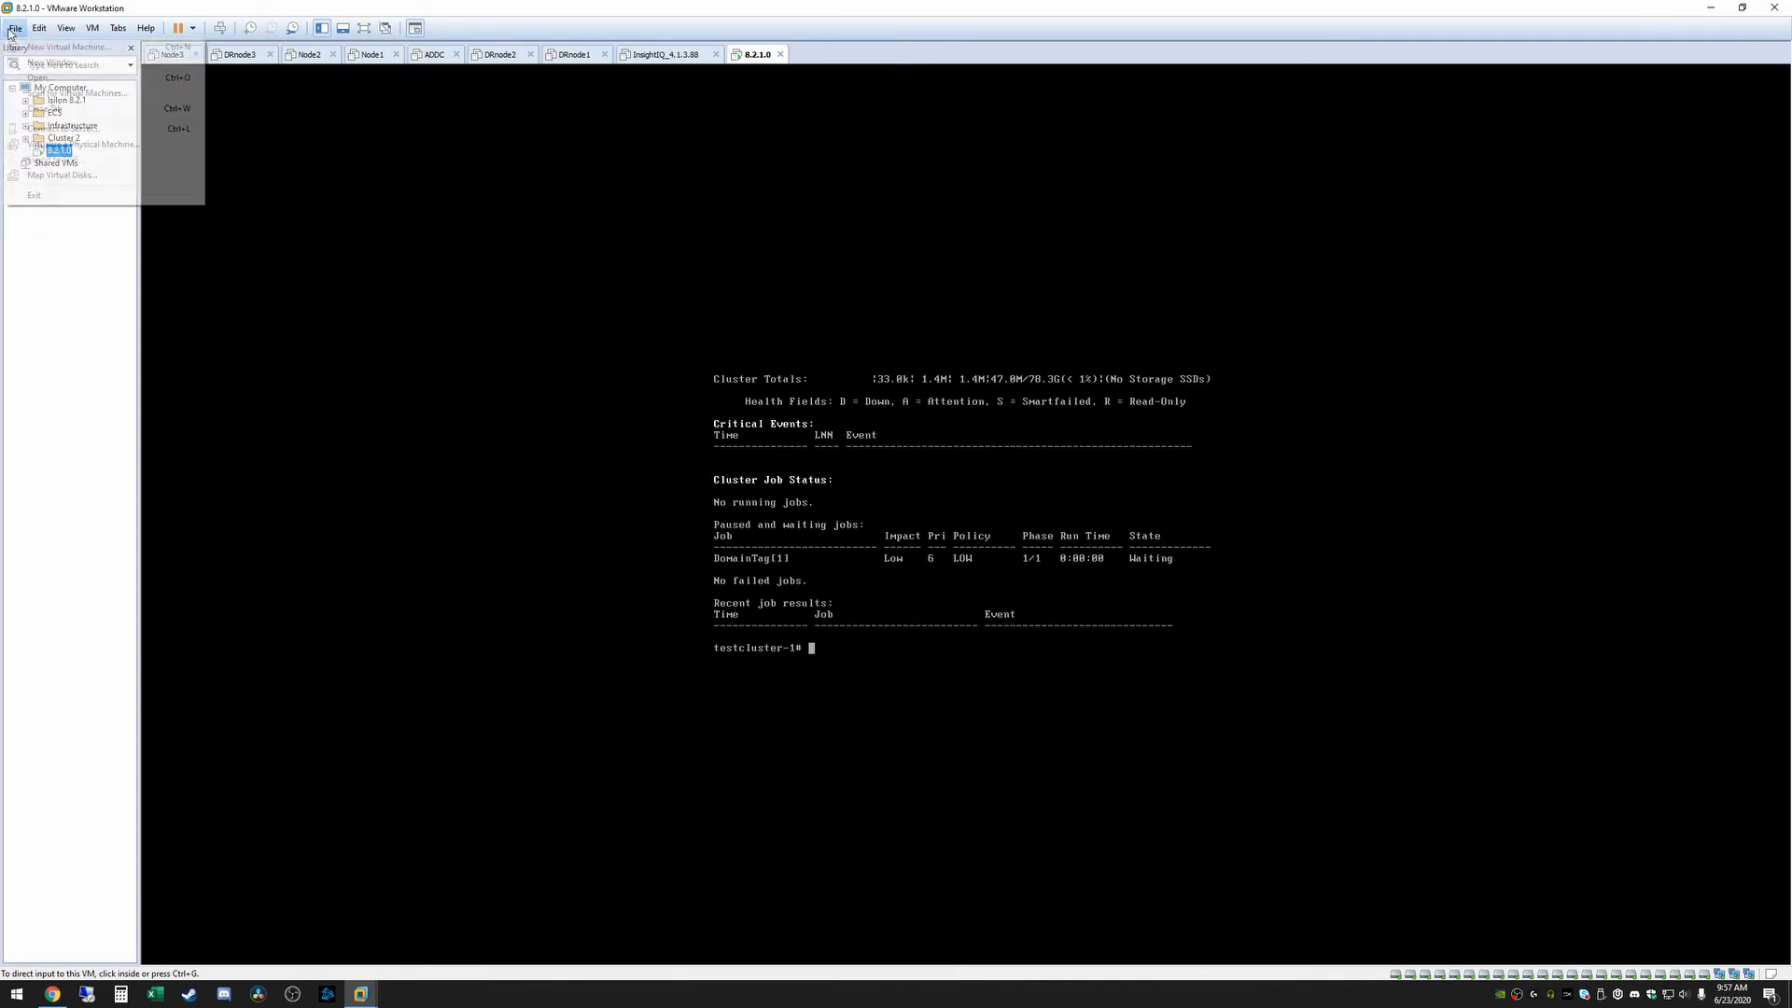
pyautogui.click(40, 78)
pyautogui.doubleClick(197, 129)
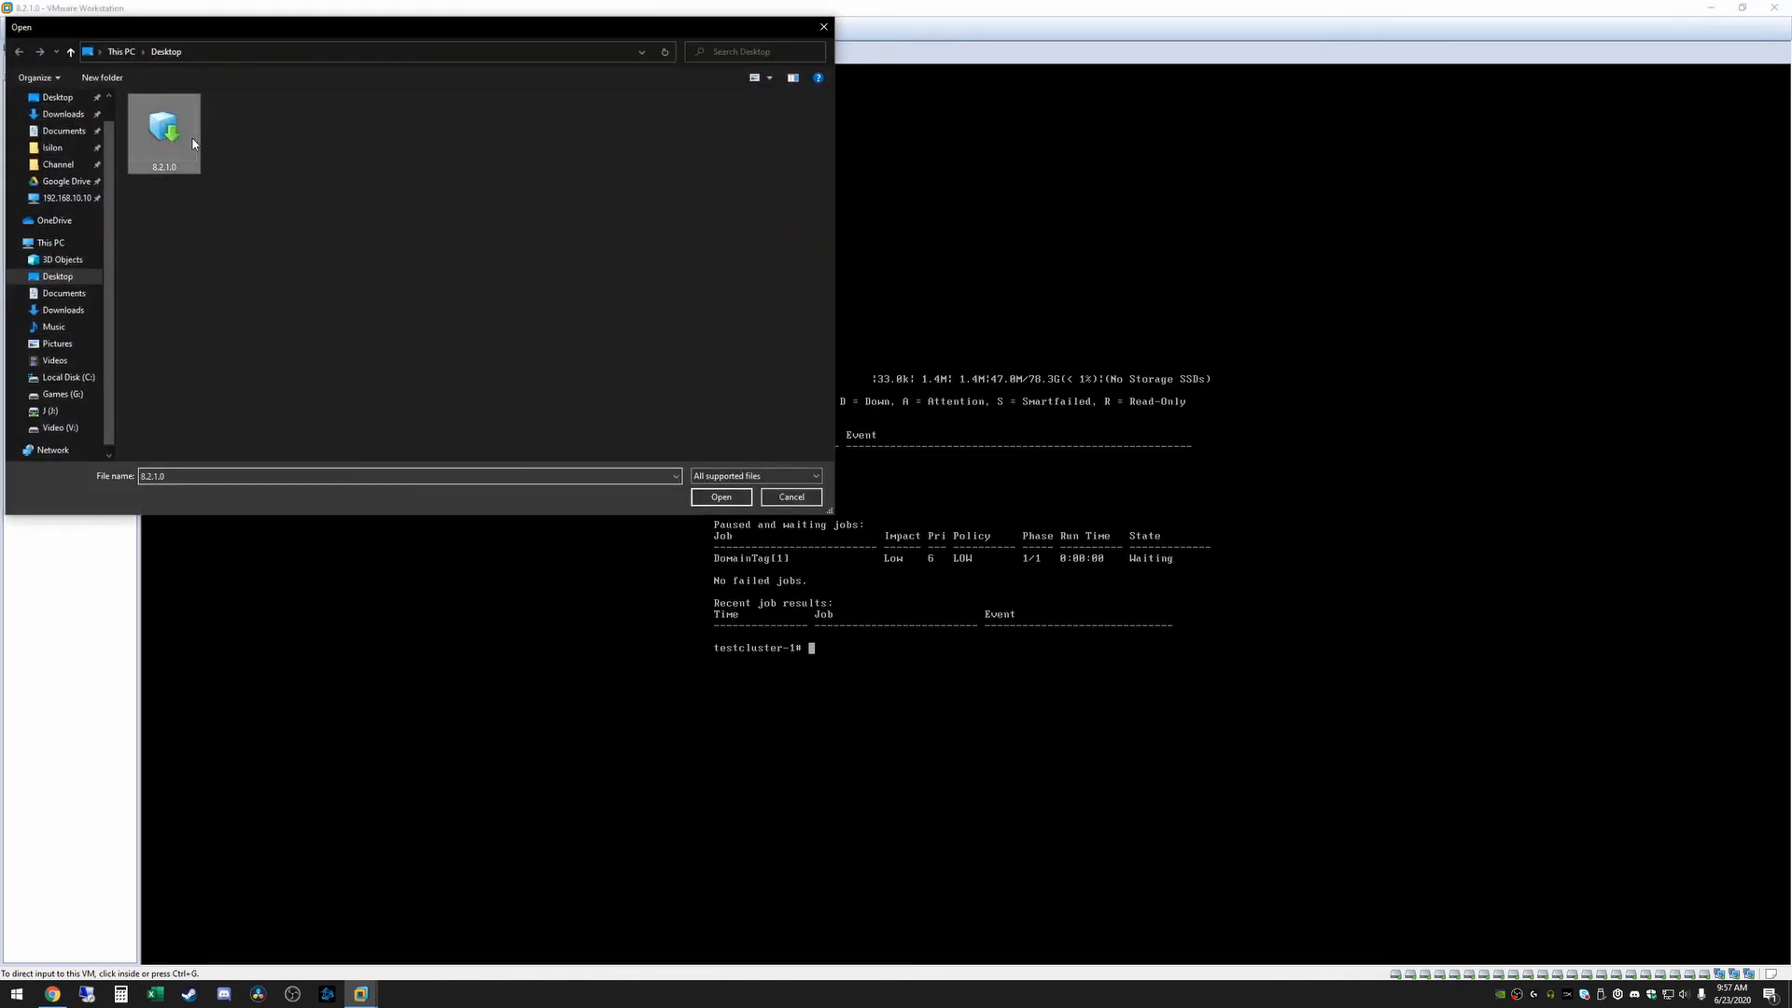
pyautogui.click(938, 557)
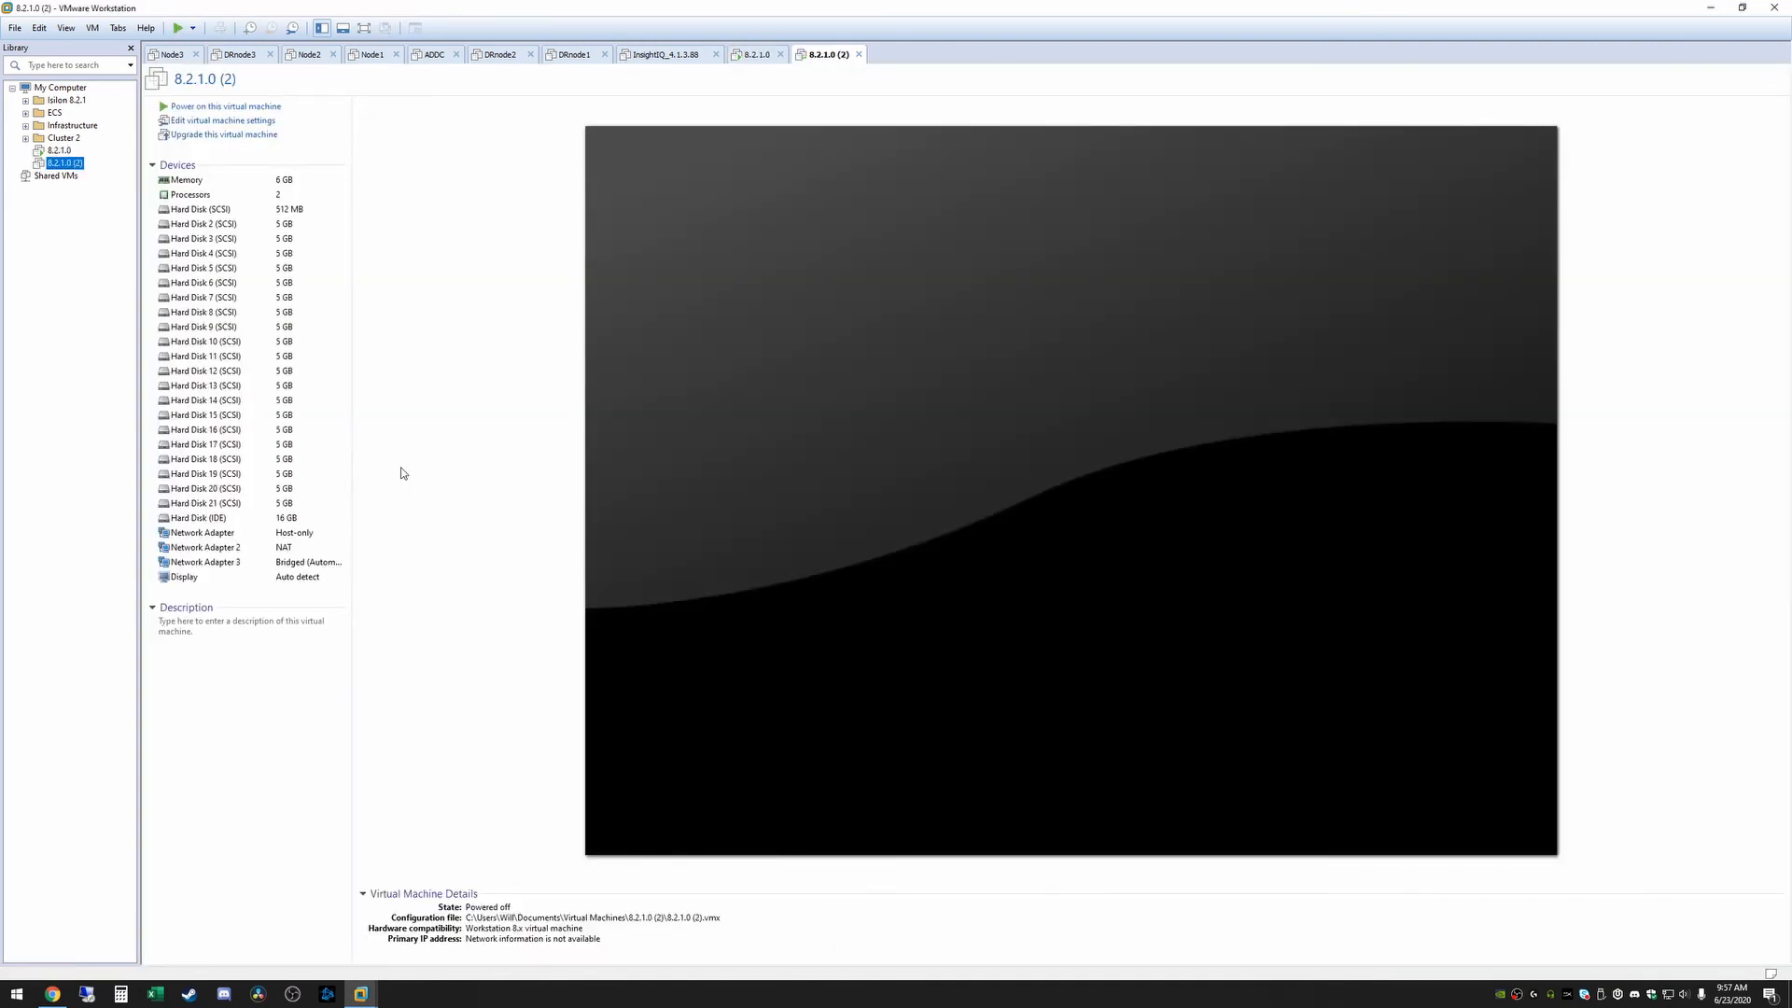
# Import the 8.2.1.0 appliance from the Desktop once more for a third node
pyautogui.click(15, 28)
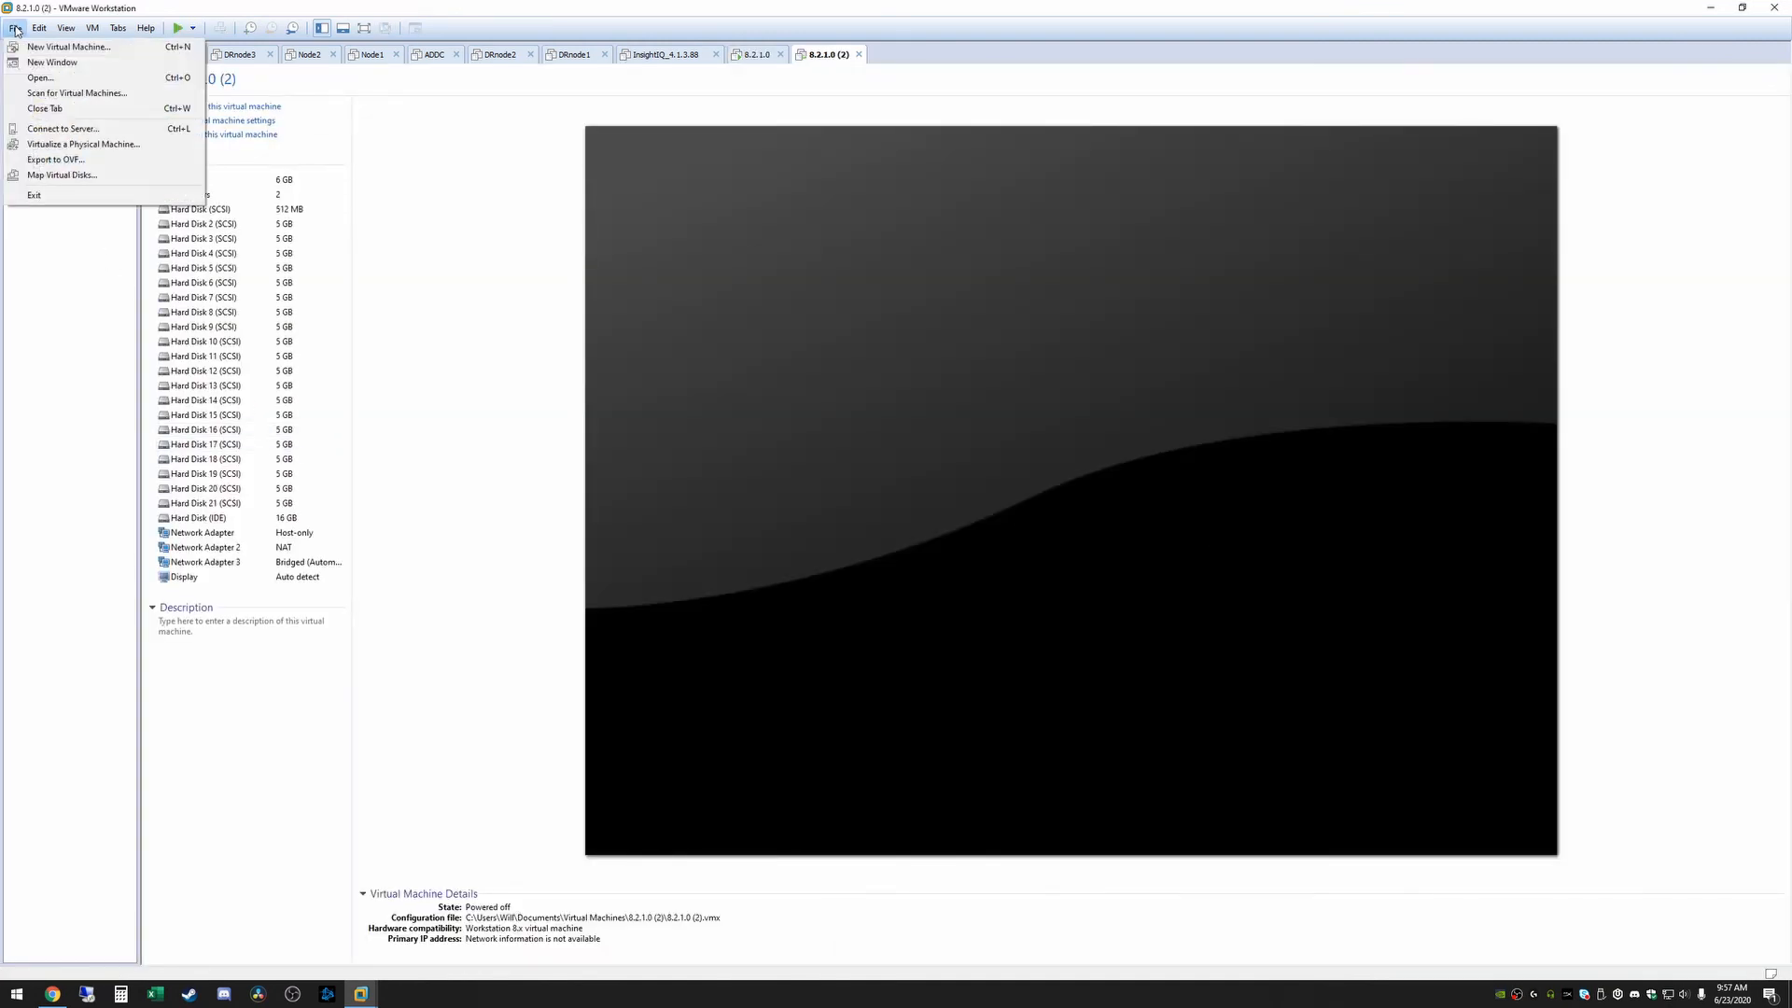
pyautogui.click(73, 76)
pyautogui.click(186, 145)
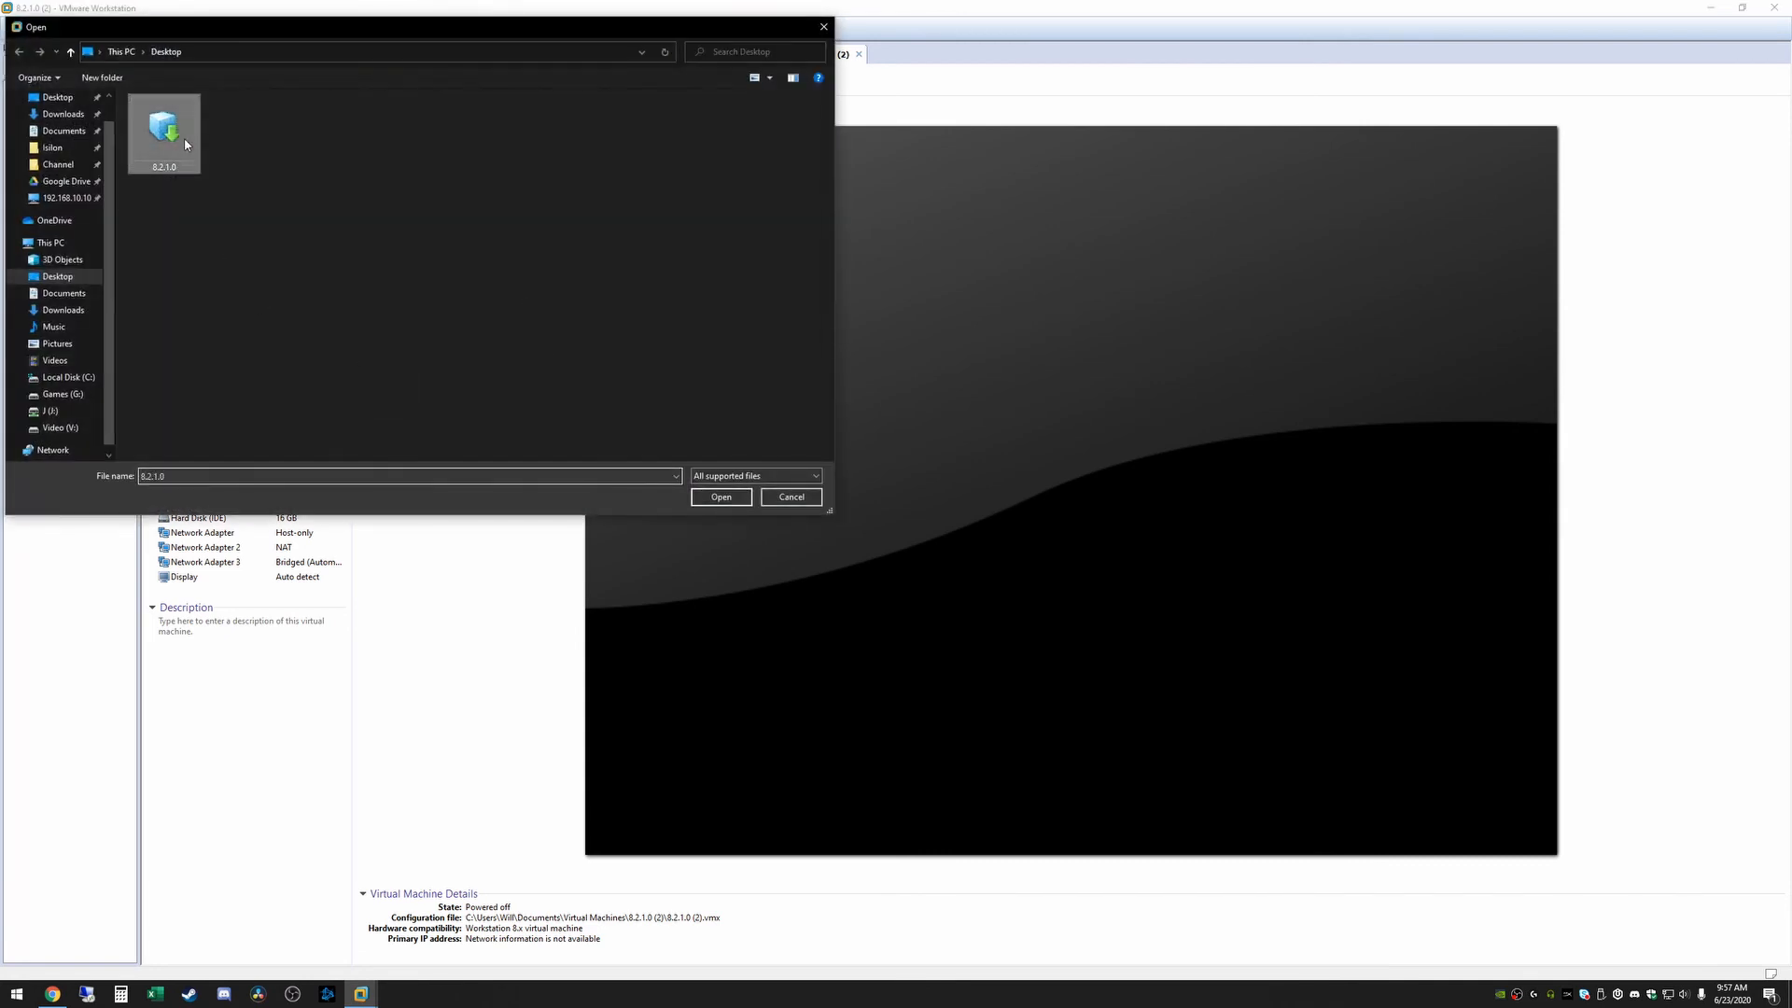
pyautogui.doubleClick(186, 145)
pyautogui.click(928, 557)
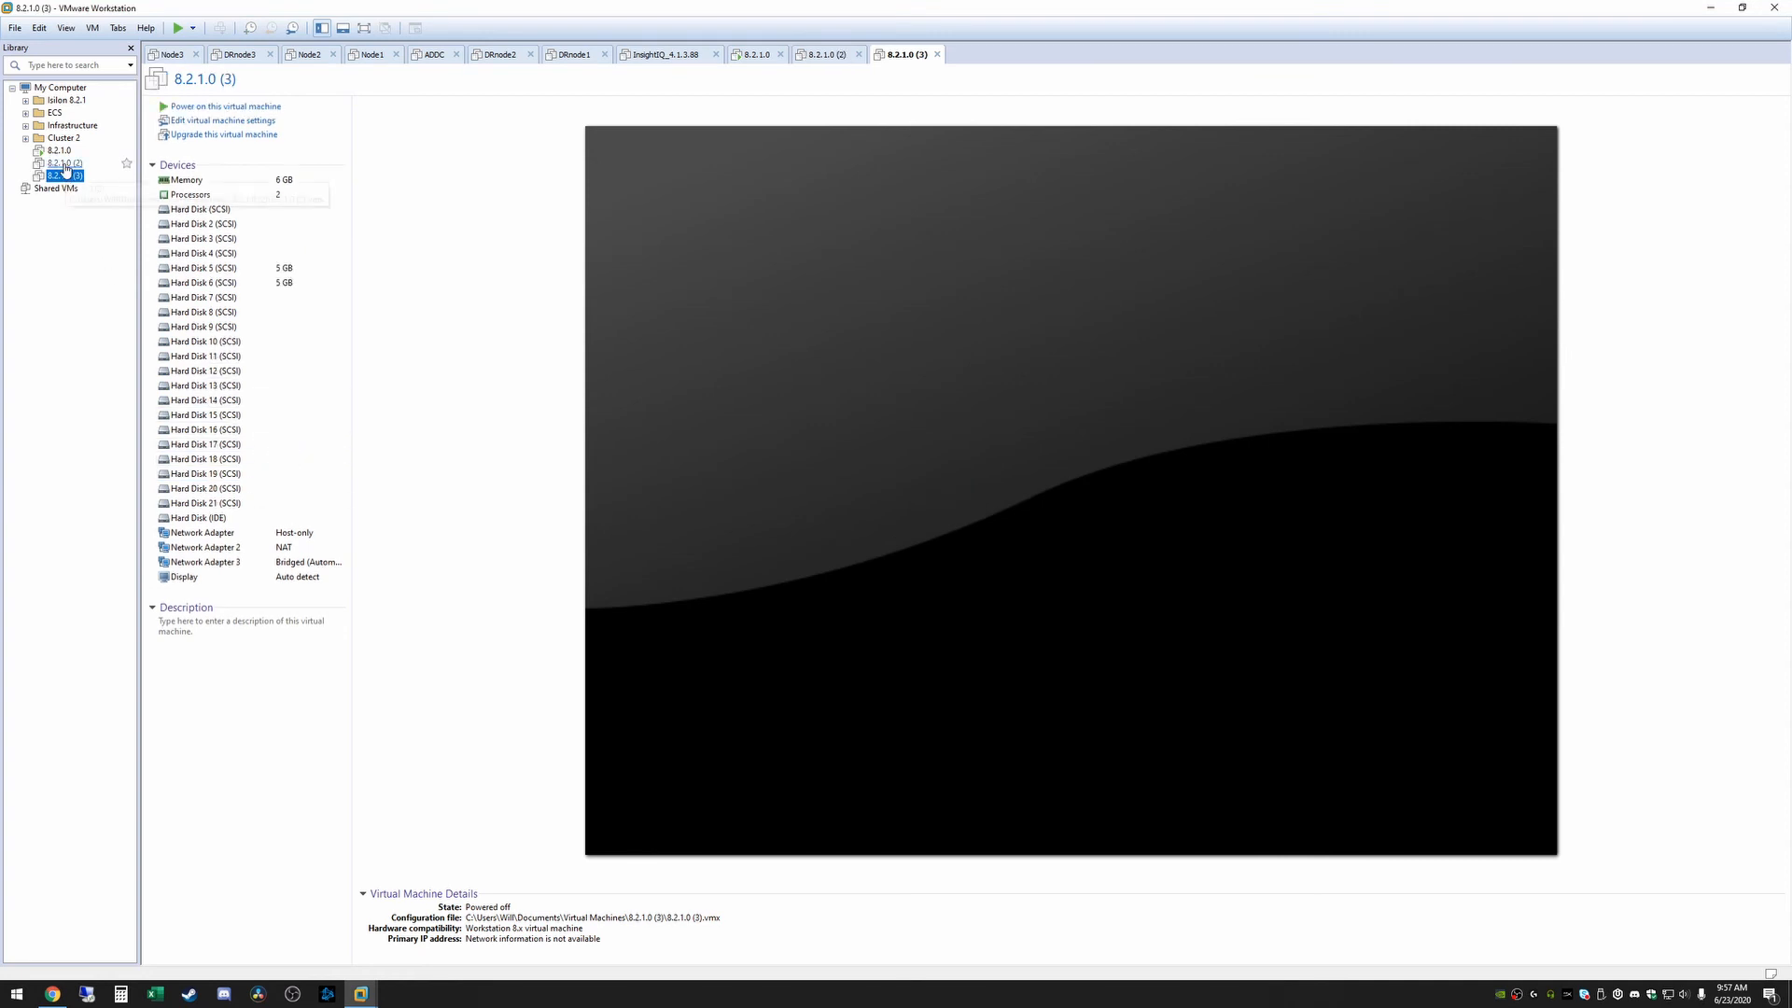
# Power on the two newly imported virtual machines, 8.2.1.0 (2) and 8.2.1.0 (3)
pyautogui.click(66, 163)
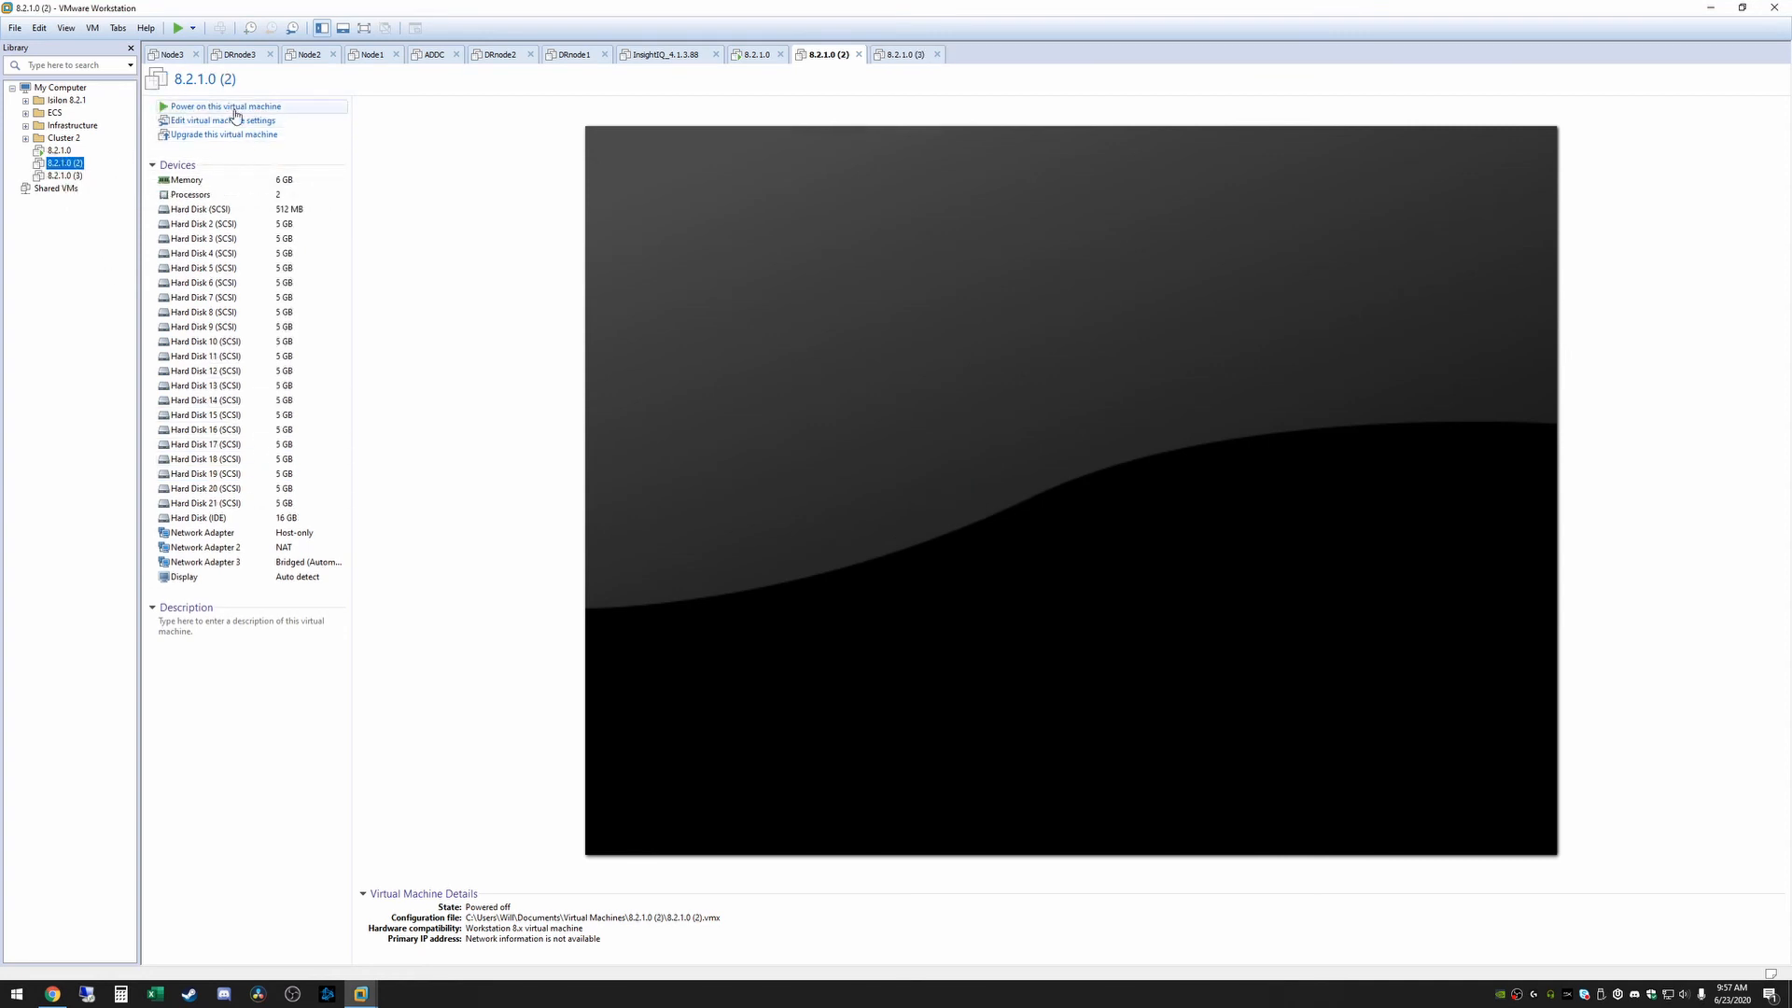
pyautogui.click(66, 175)
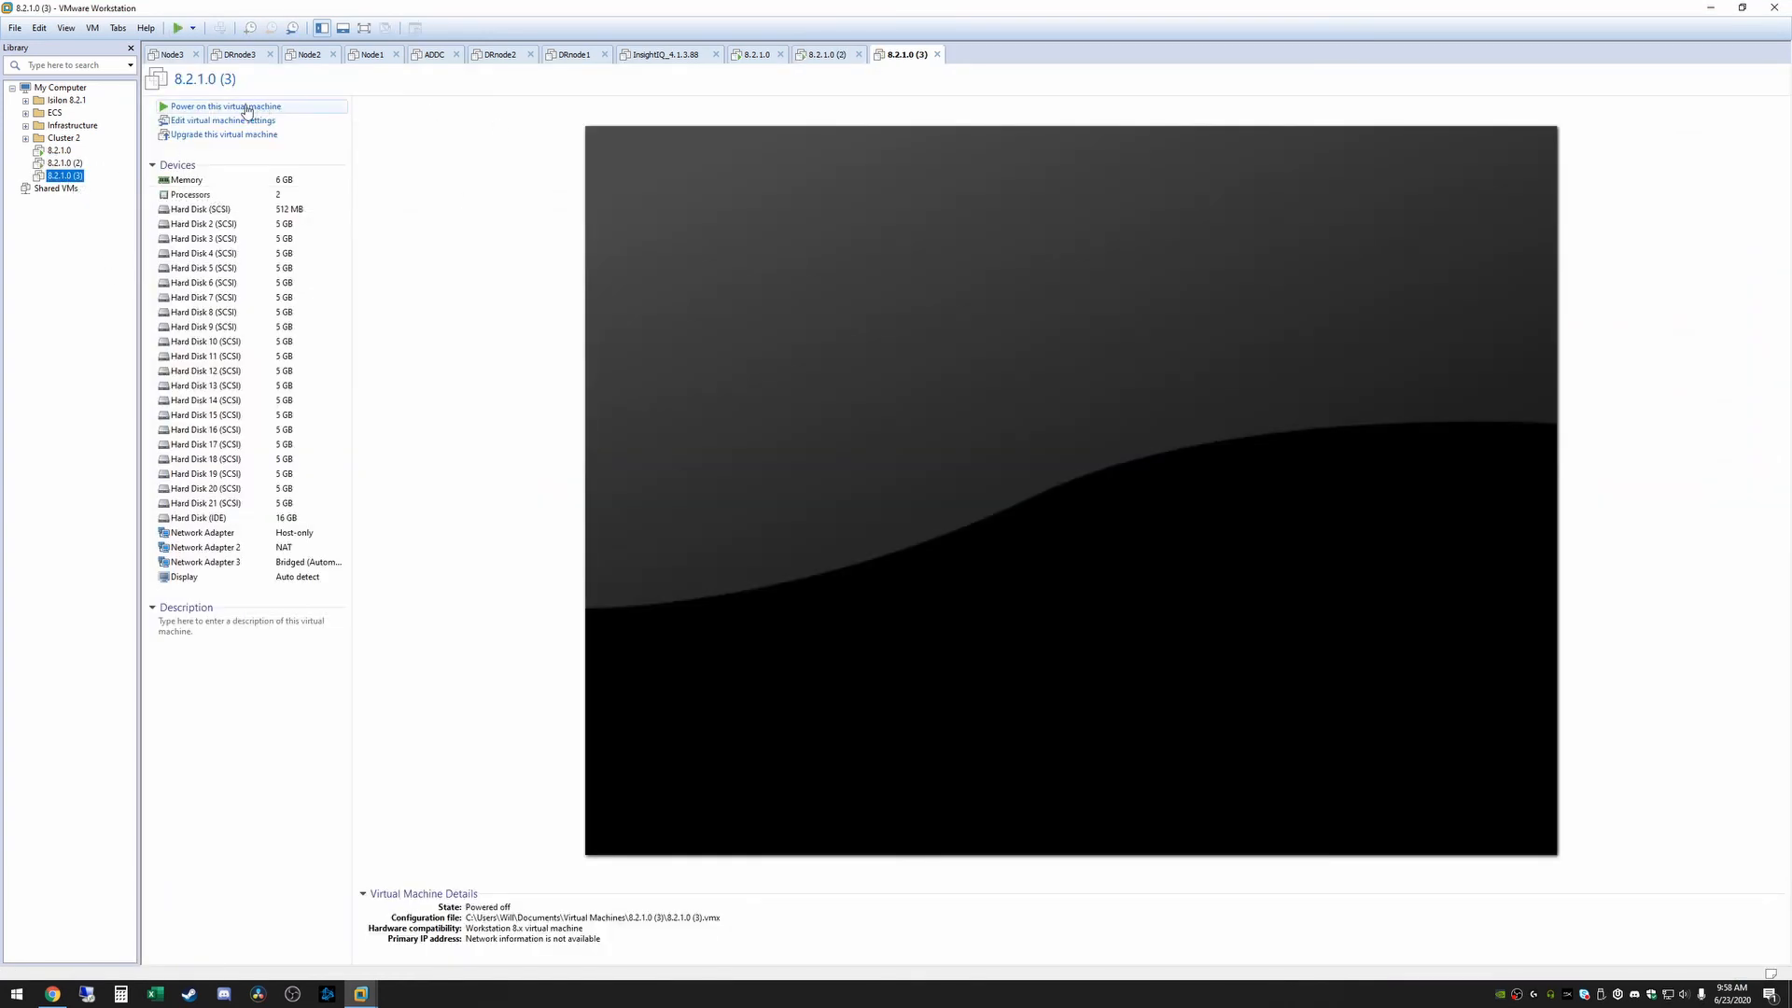
pyautogui.click(244, 107)
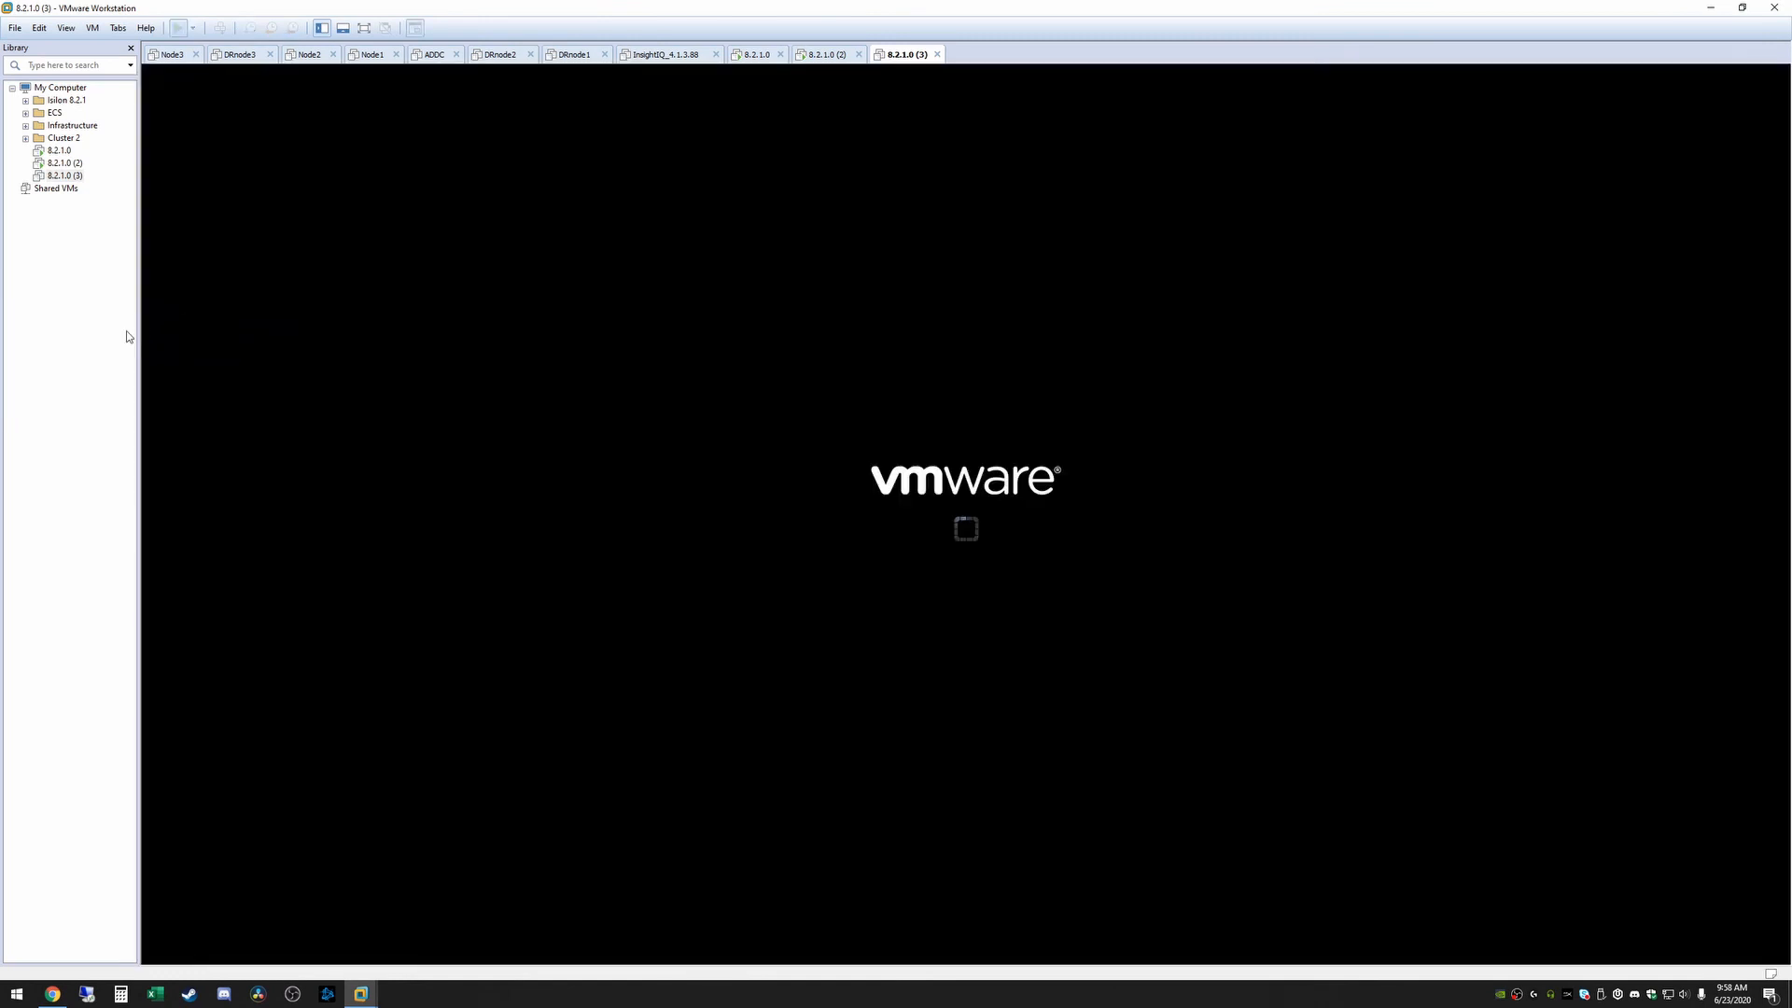
# In the configuration wizard of 8.2.1.0 (2), choose option 2 to join an existing cluster and select testcluster, index 1
pyautogui.click(74, 165)
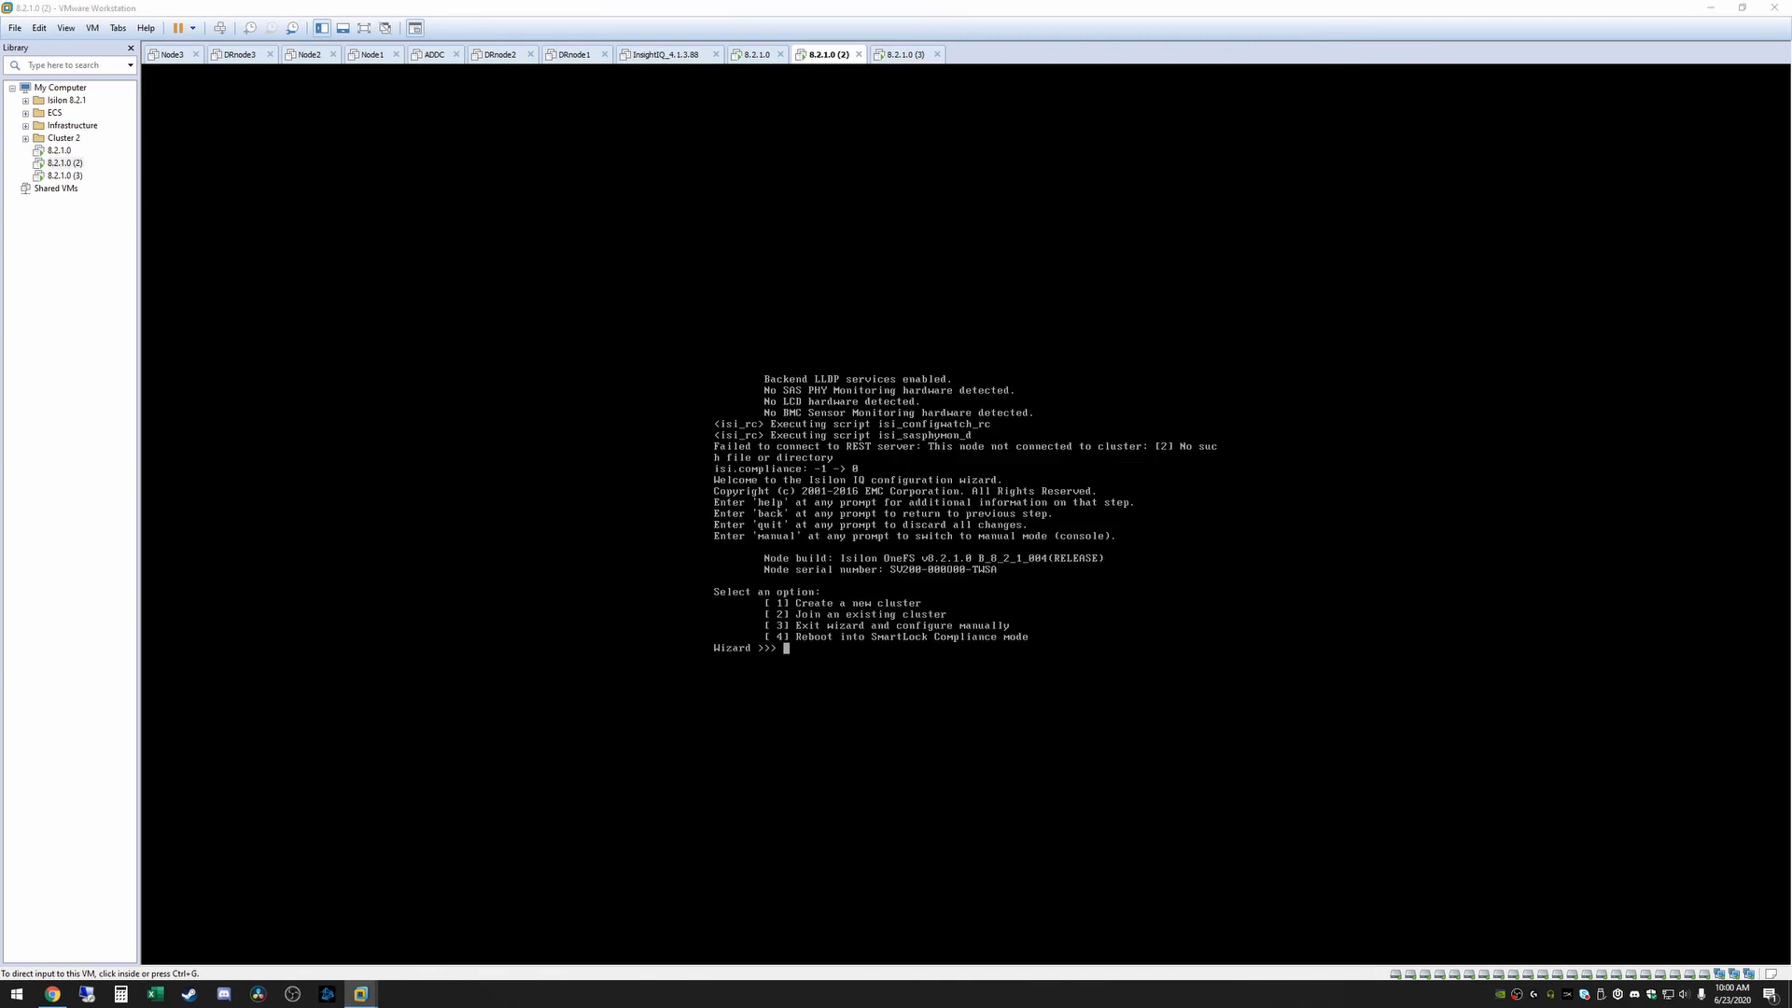
pyautogui.click(890, 495)
pyautogui.write('2')
pyautogui.press('Return')
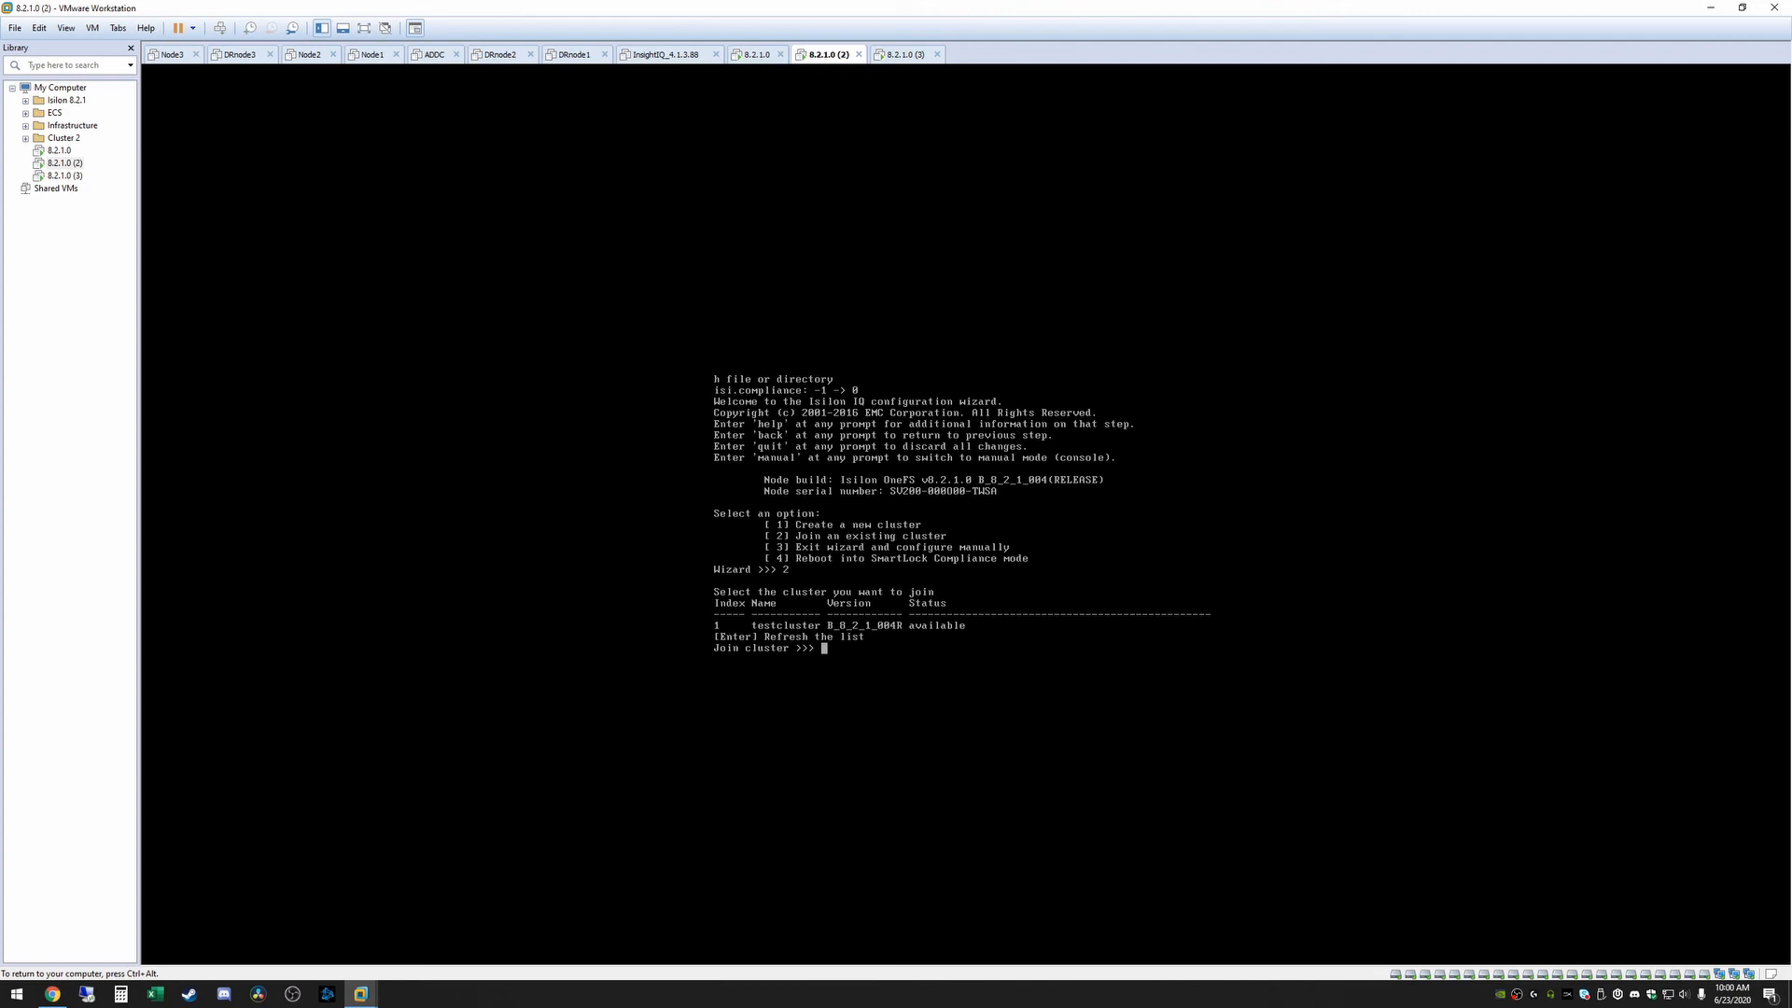
pyautogui.write('1')
pyautogui.press('Return')
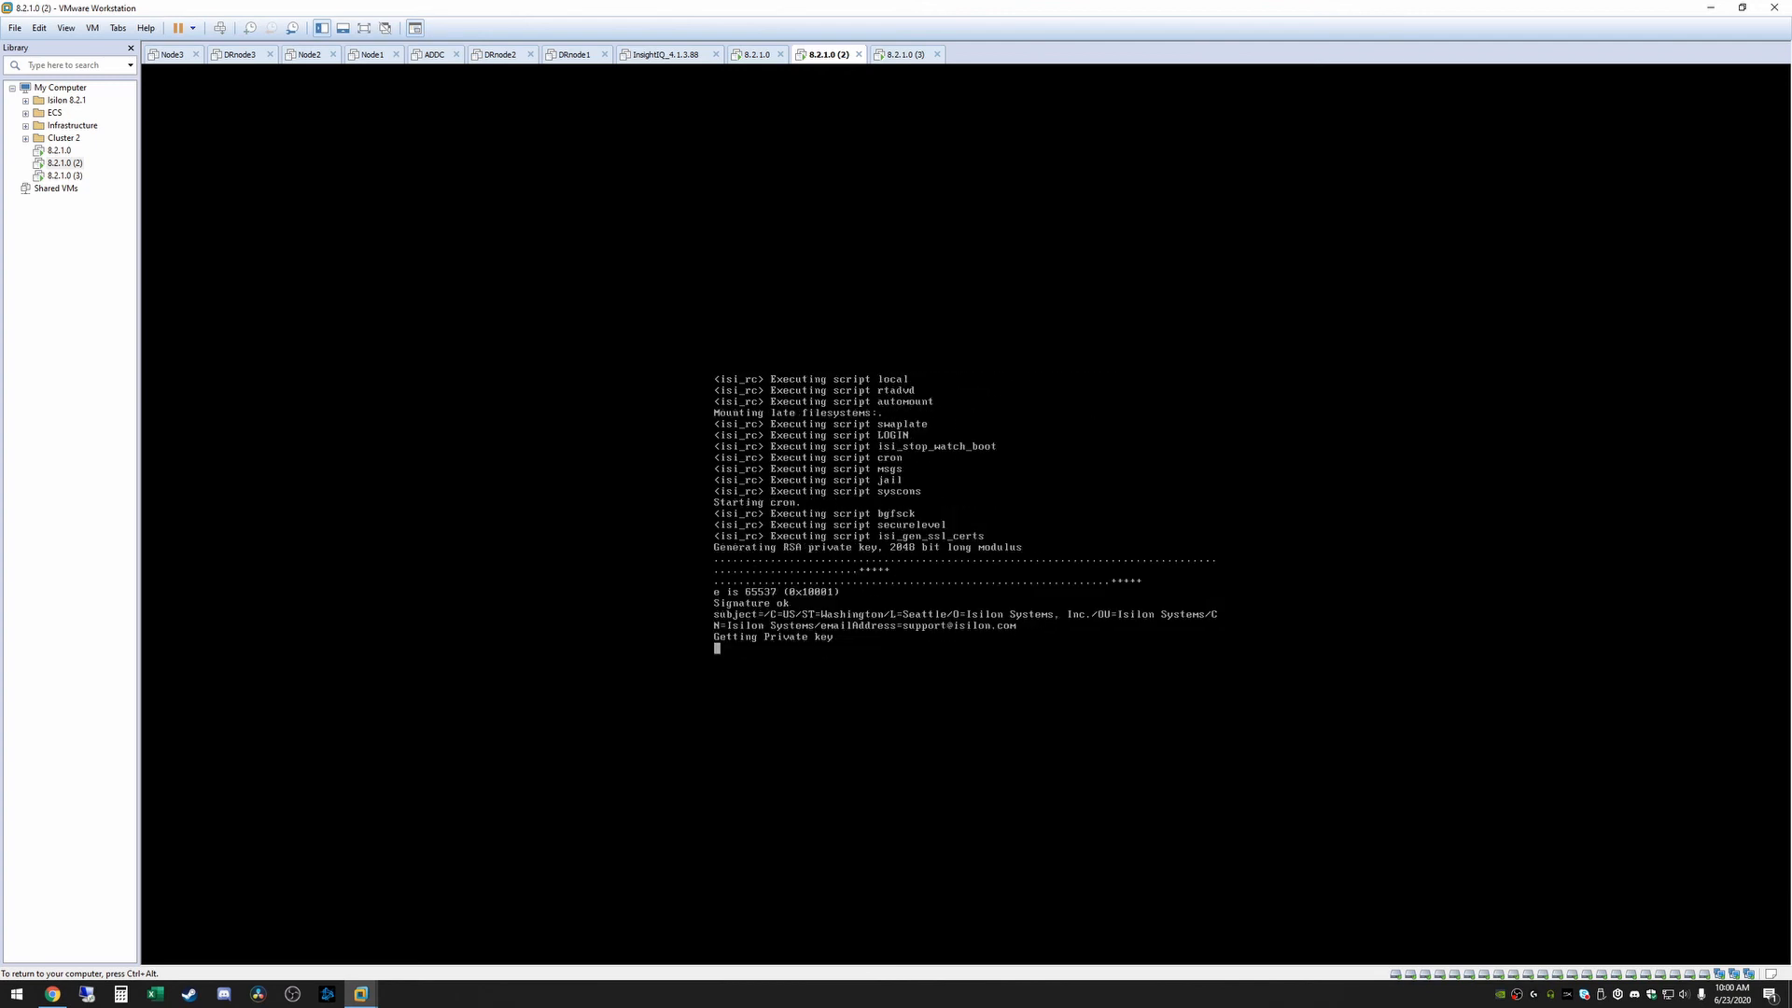
pyautogui.hotkey('ctrl', 'alt')
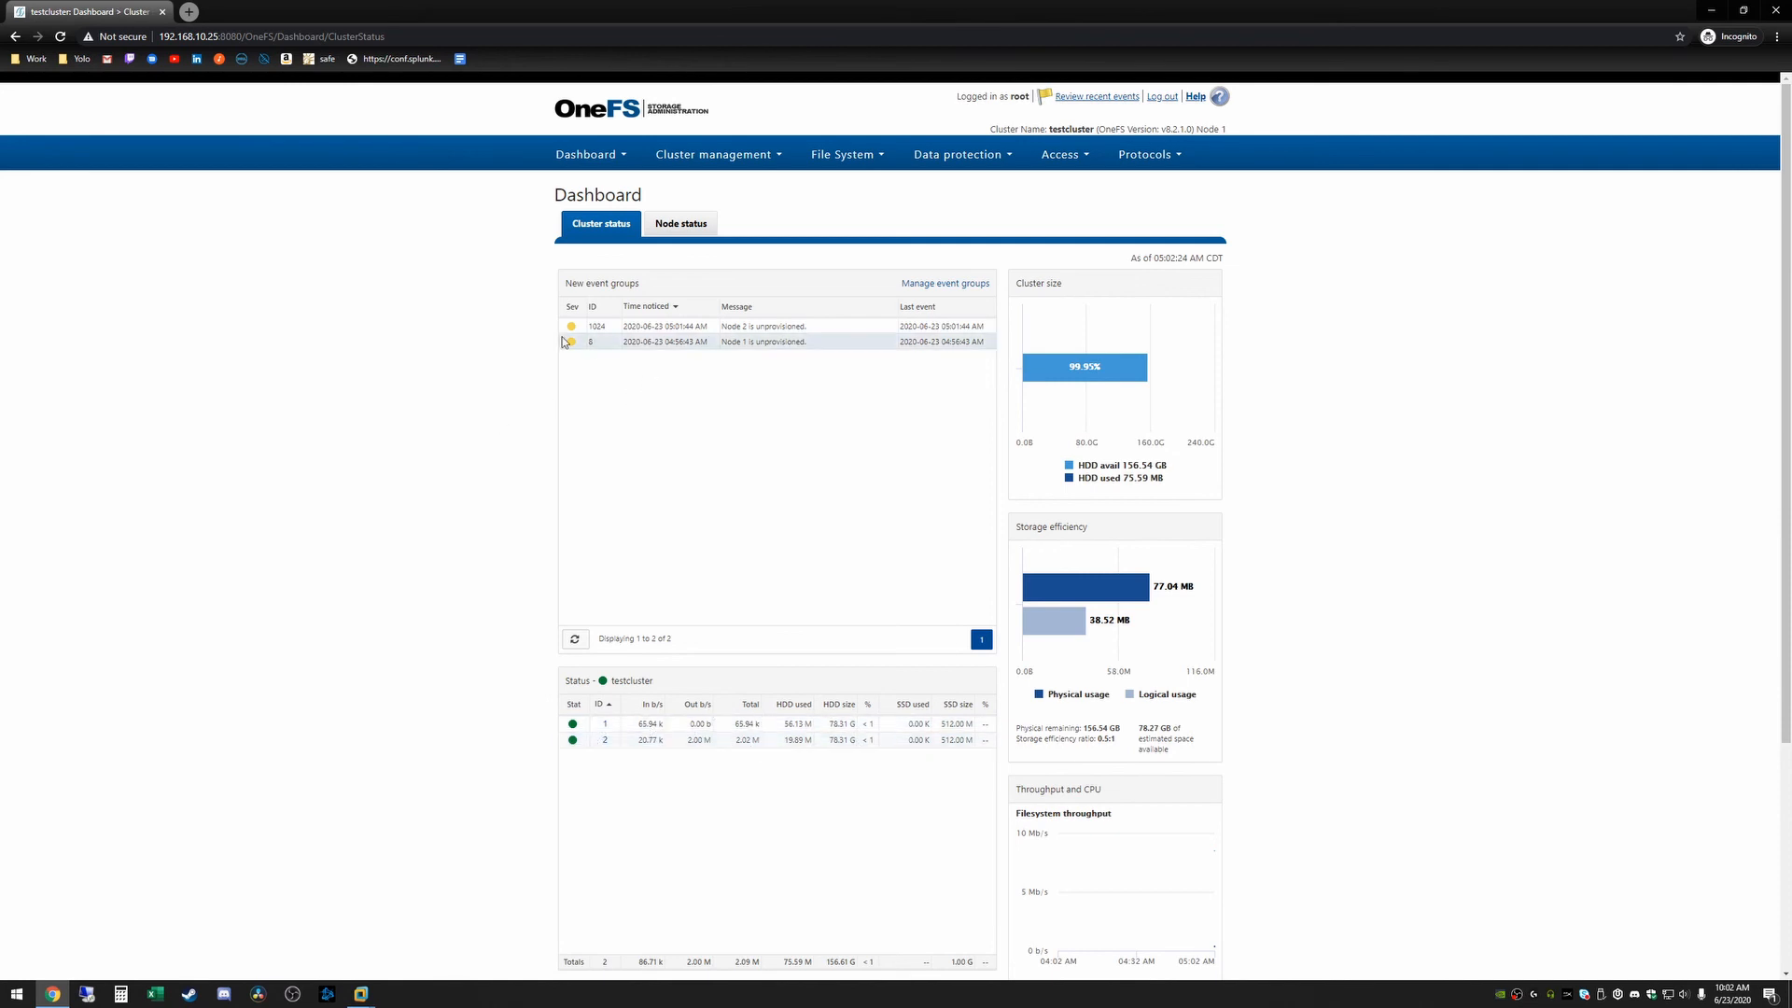
# Switch to VMware Workstation and check the configuration wizard on the 8.2.1.0 (3) console
pyautogui.click(361, 994)
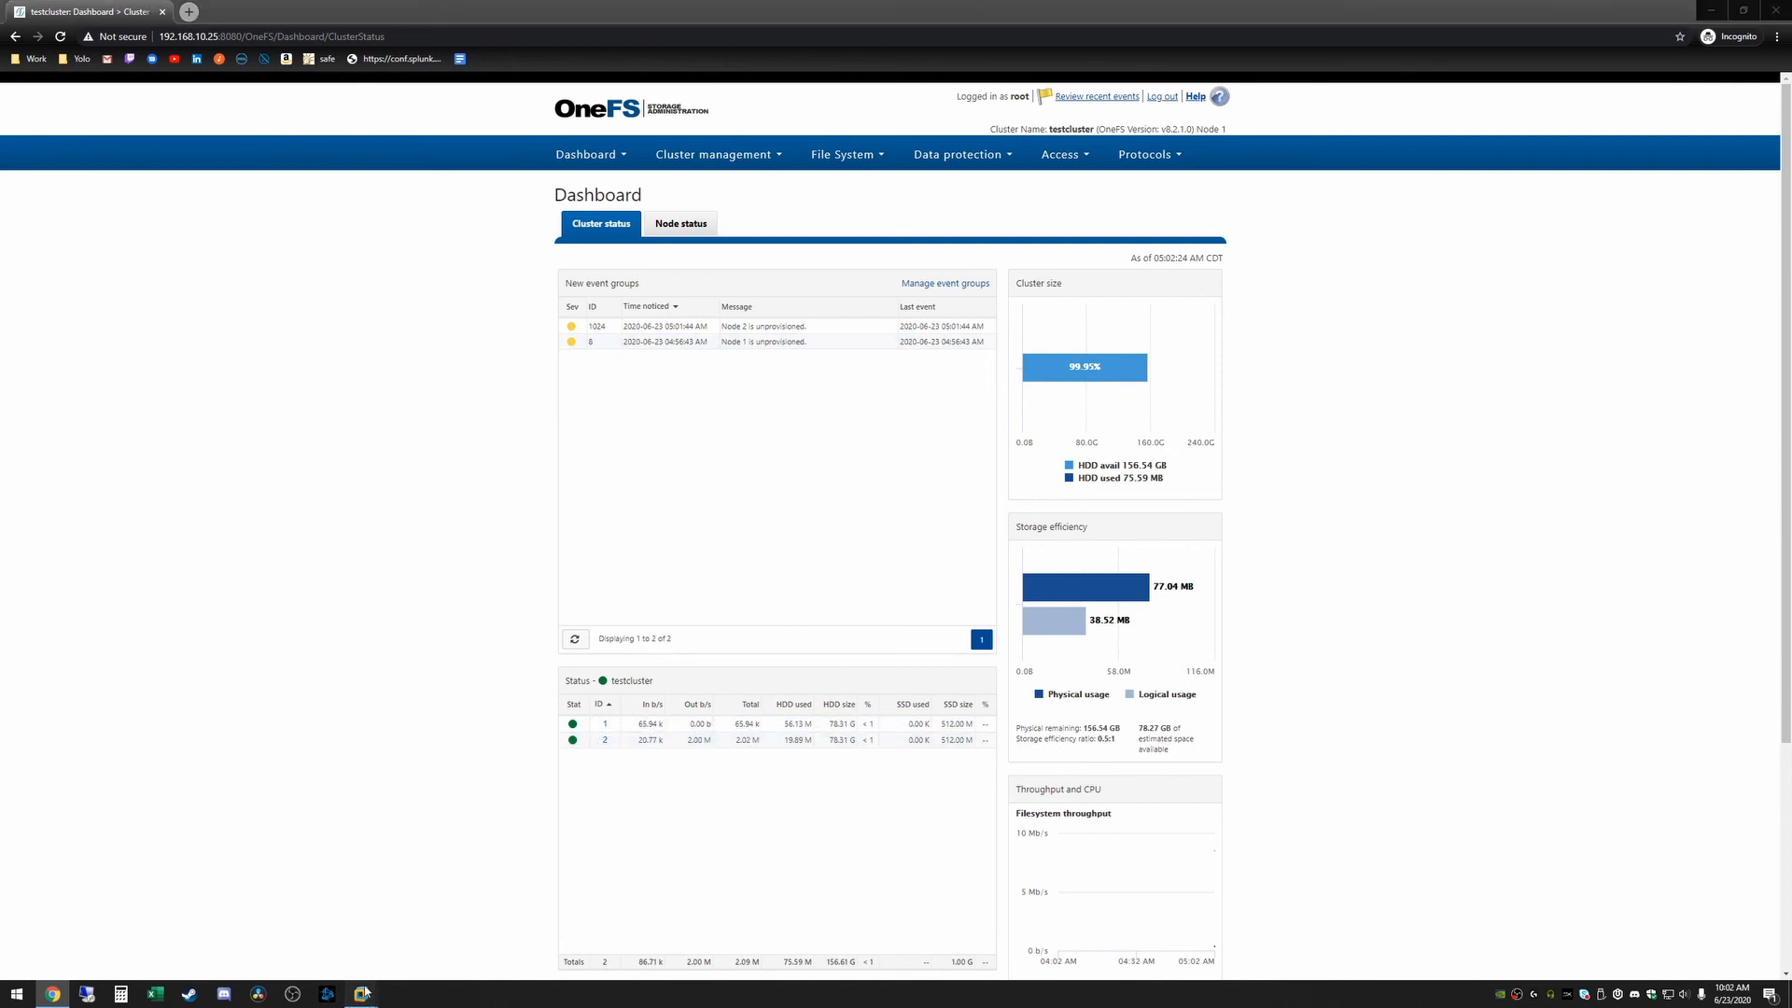
pyautogui.click(1578, 911)
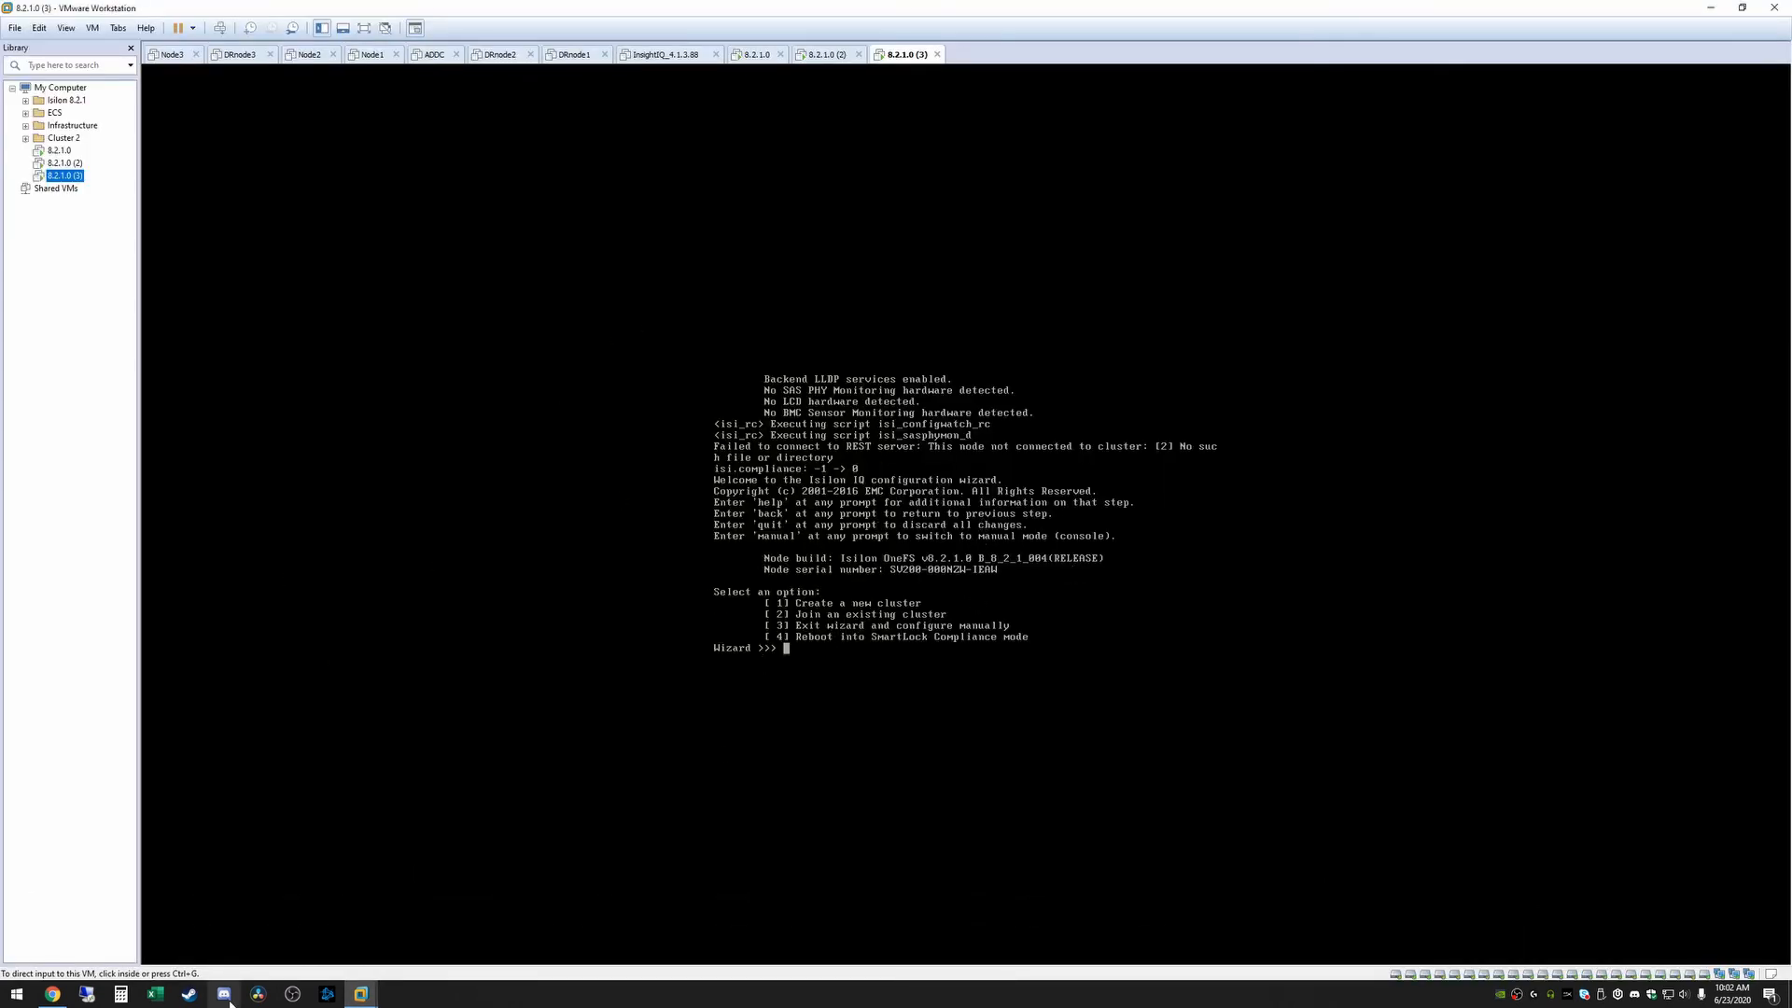
# Switch to the OneFS web administration in Chrome and add the available simulator node to testcluster from the hardware configuration's node management
pyautogui.click(52, 994)
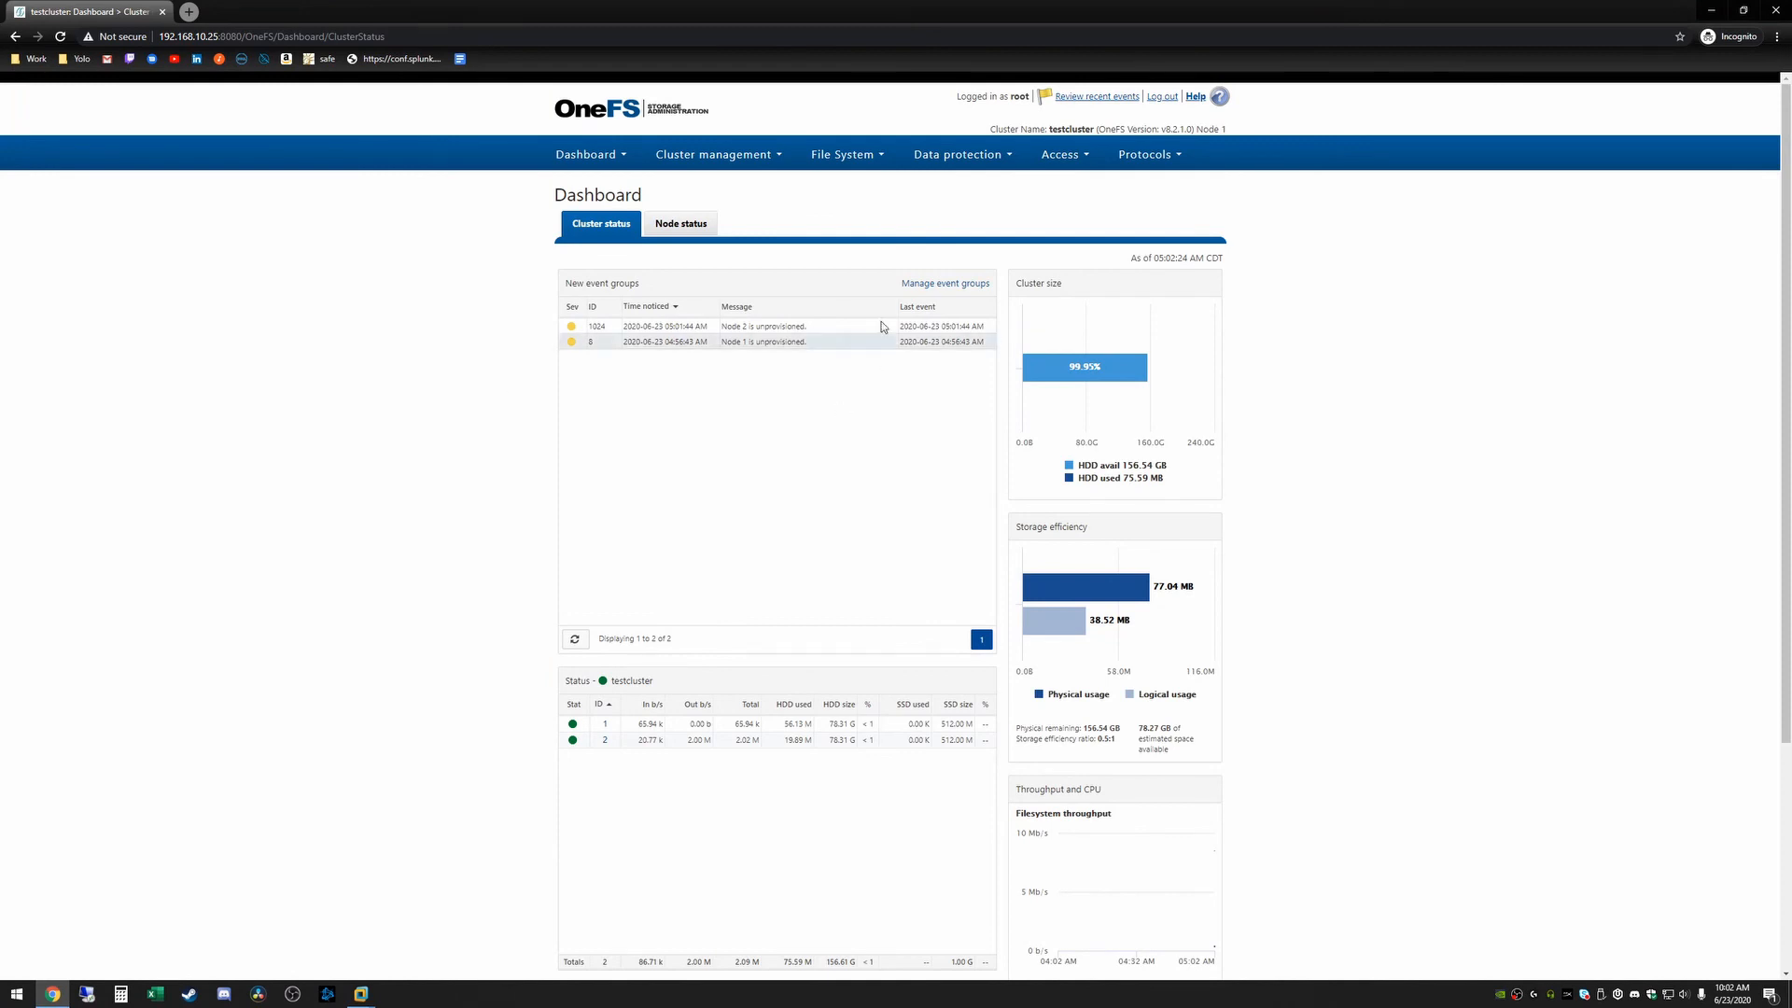
pyautogui.moveTo(728, 172)
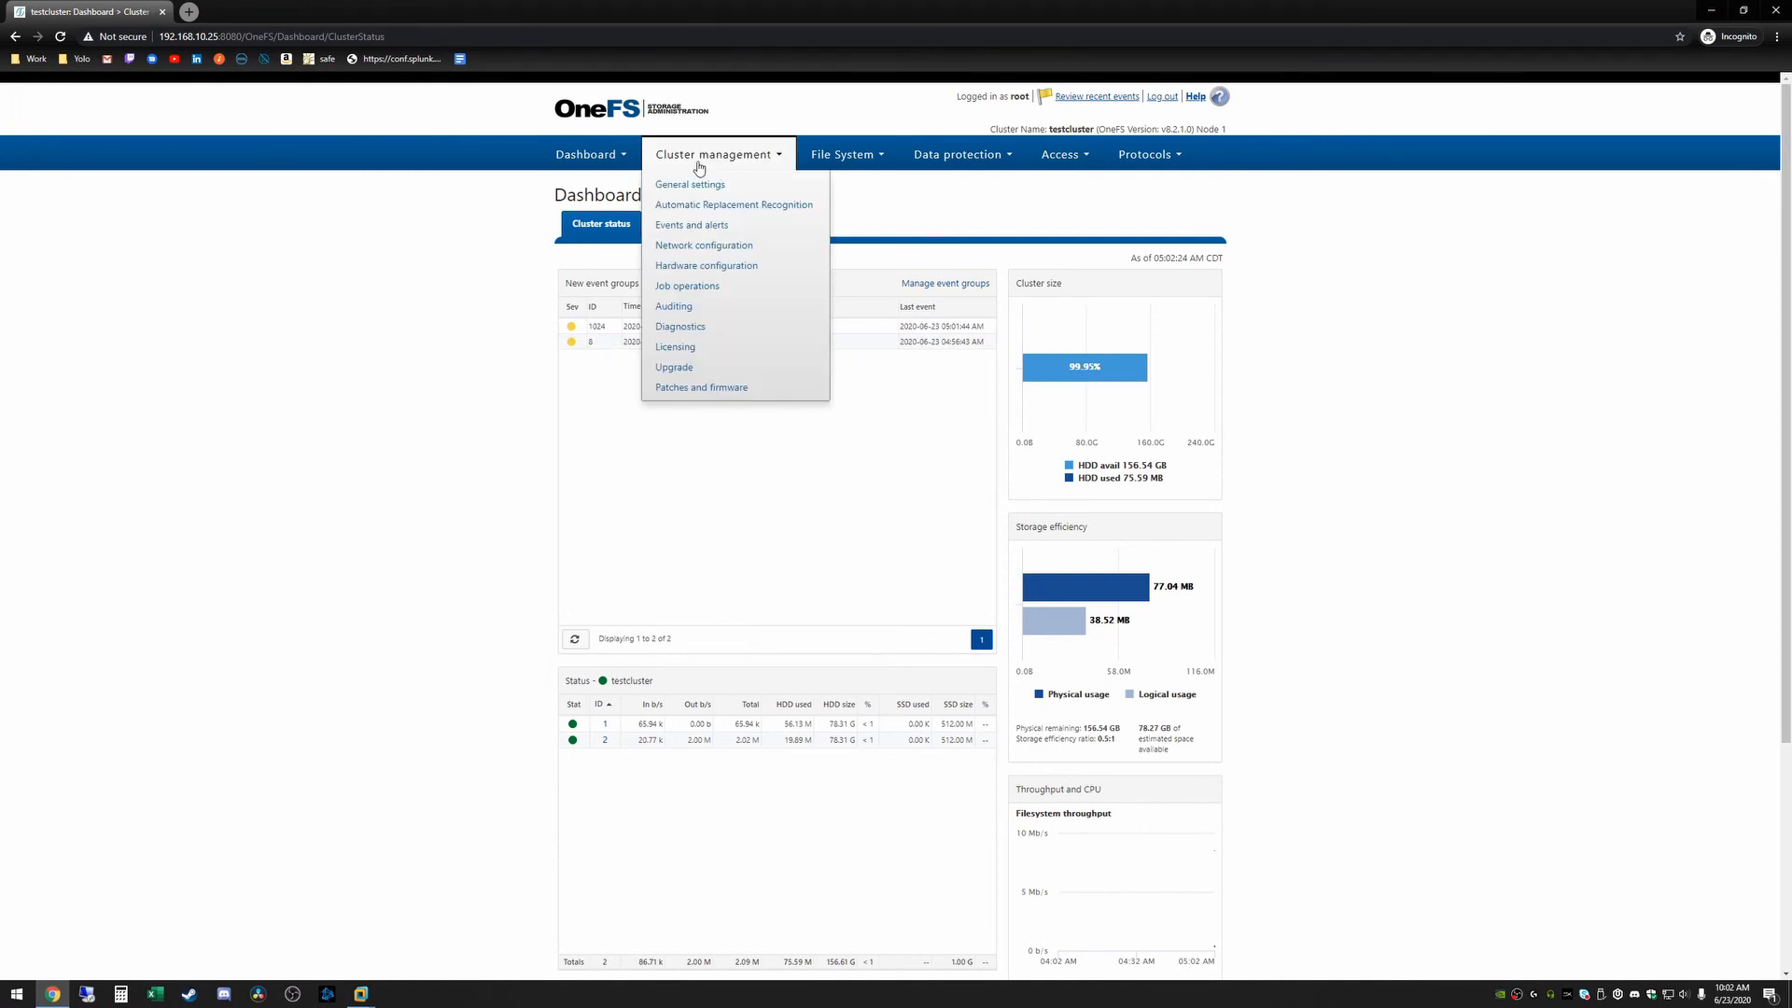
pyautogui.click(697, 272)
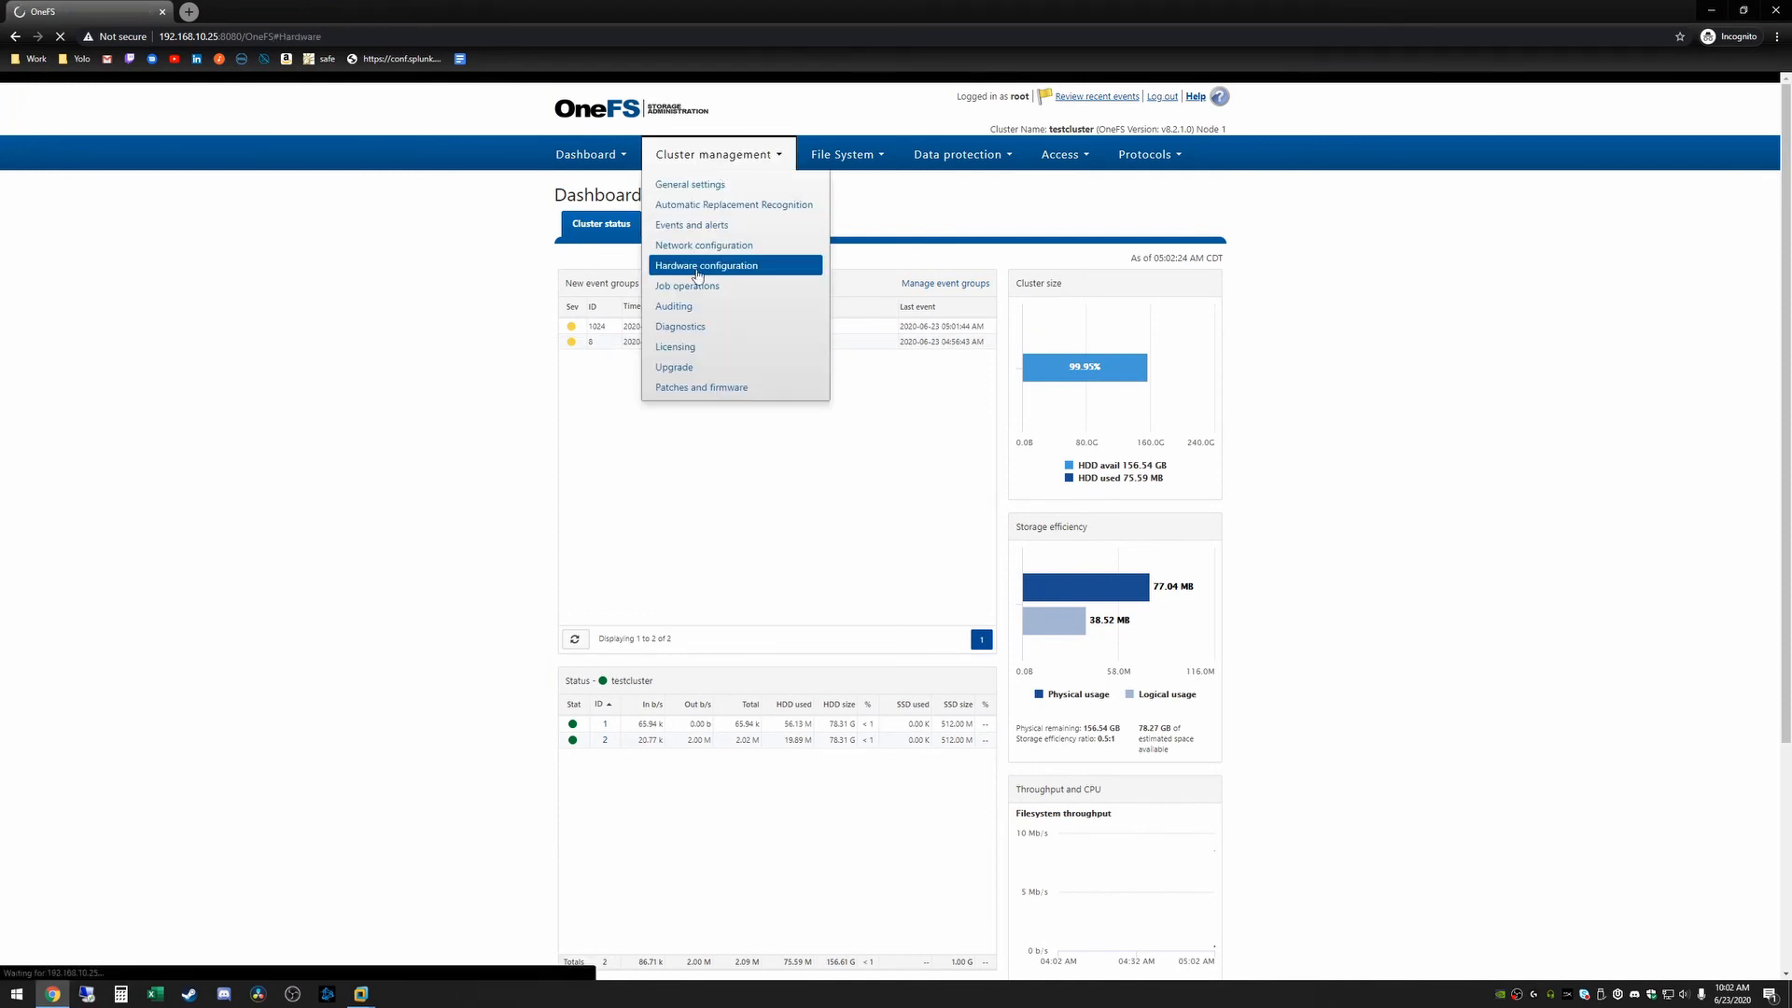
pyautogui.click(689, 225)
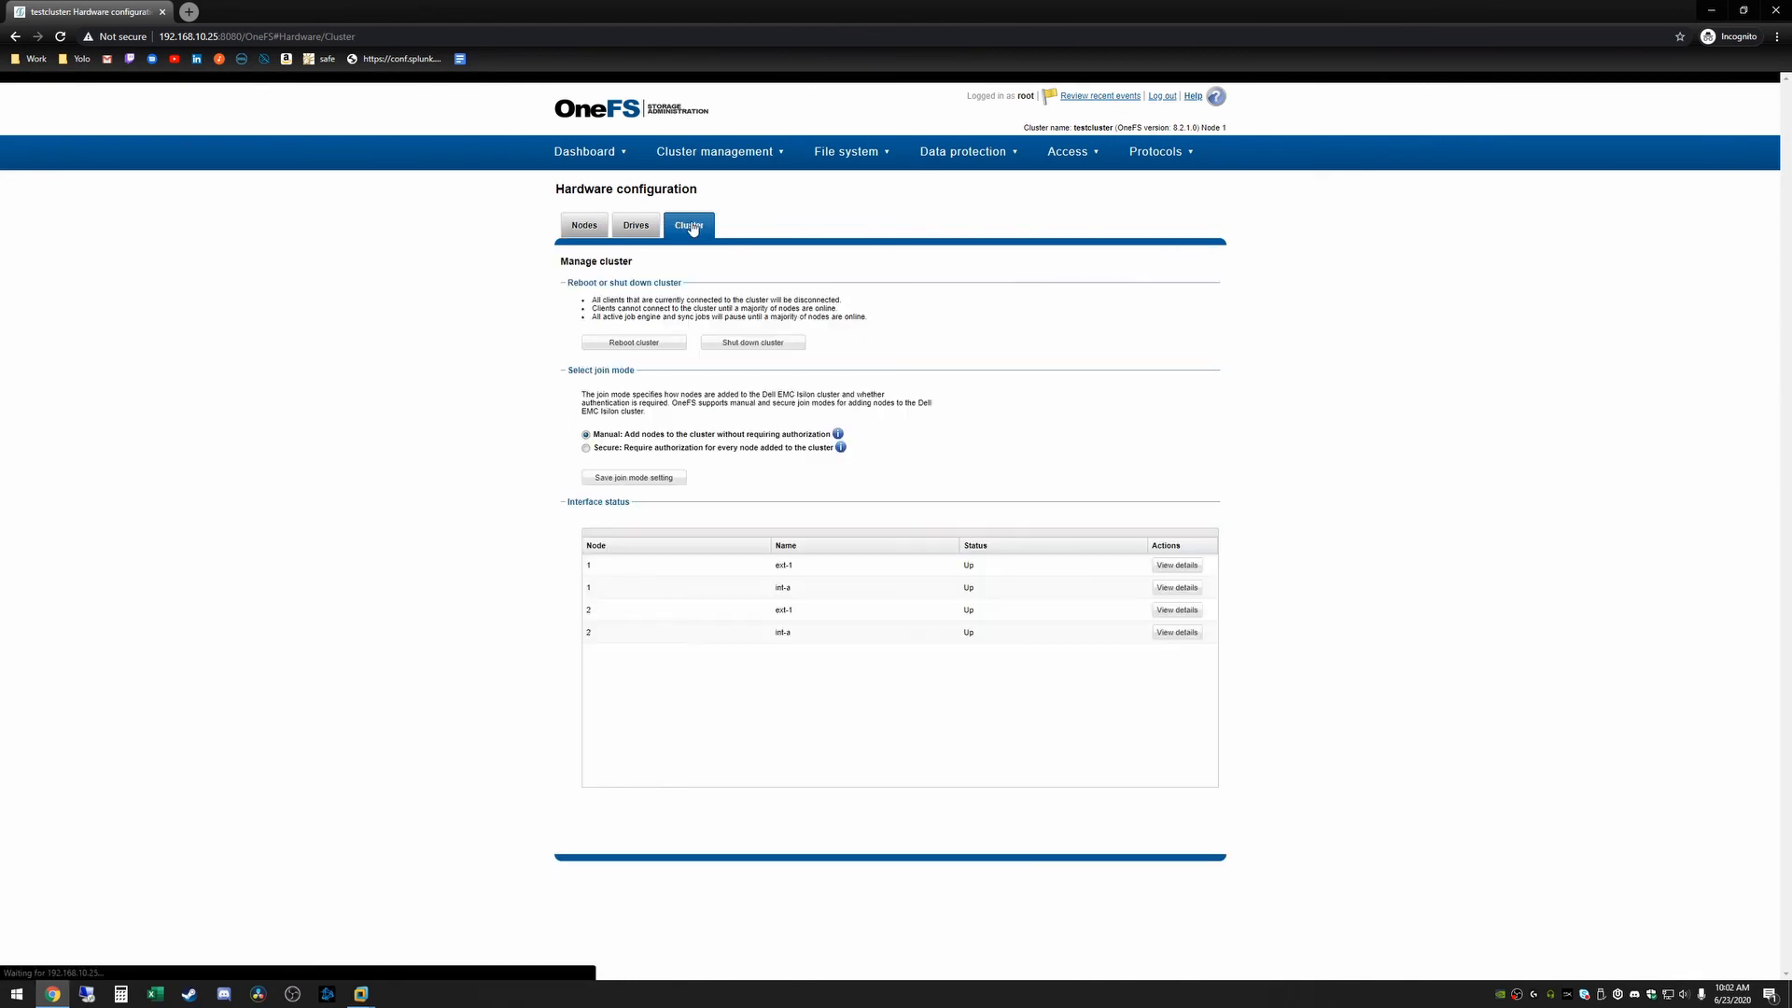
pyautogui.click(583, 226)
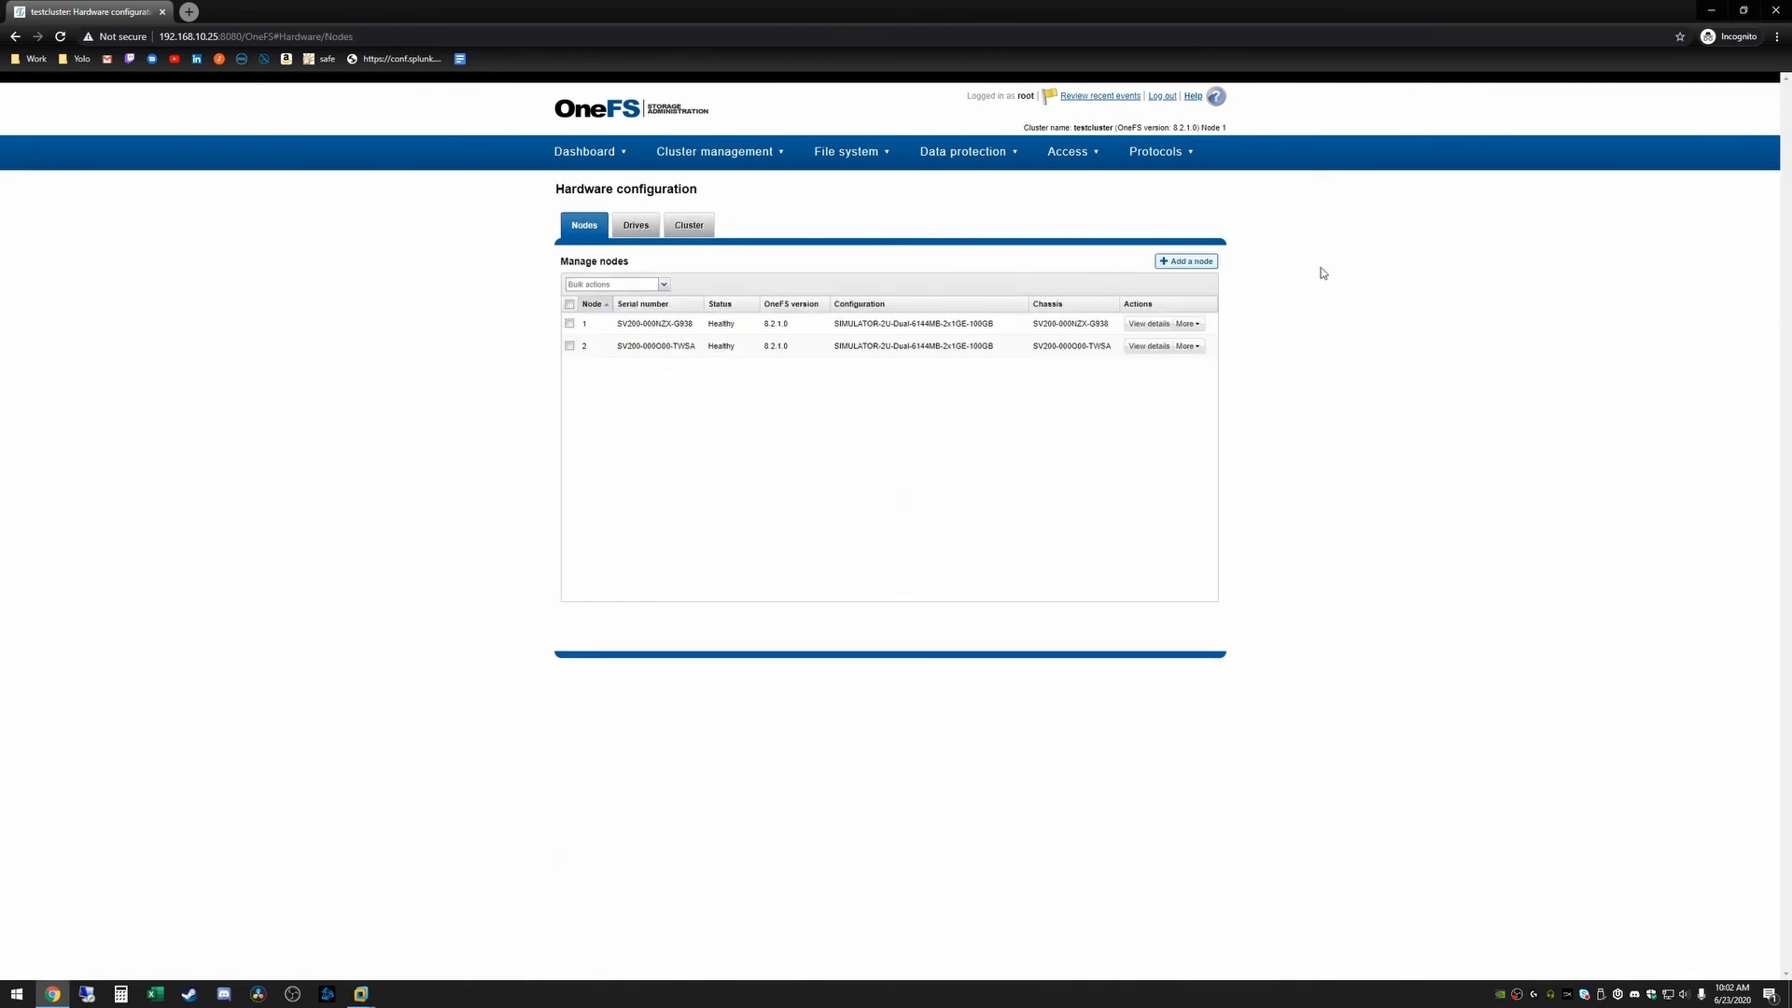
pyautogui.click(1186, 263)
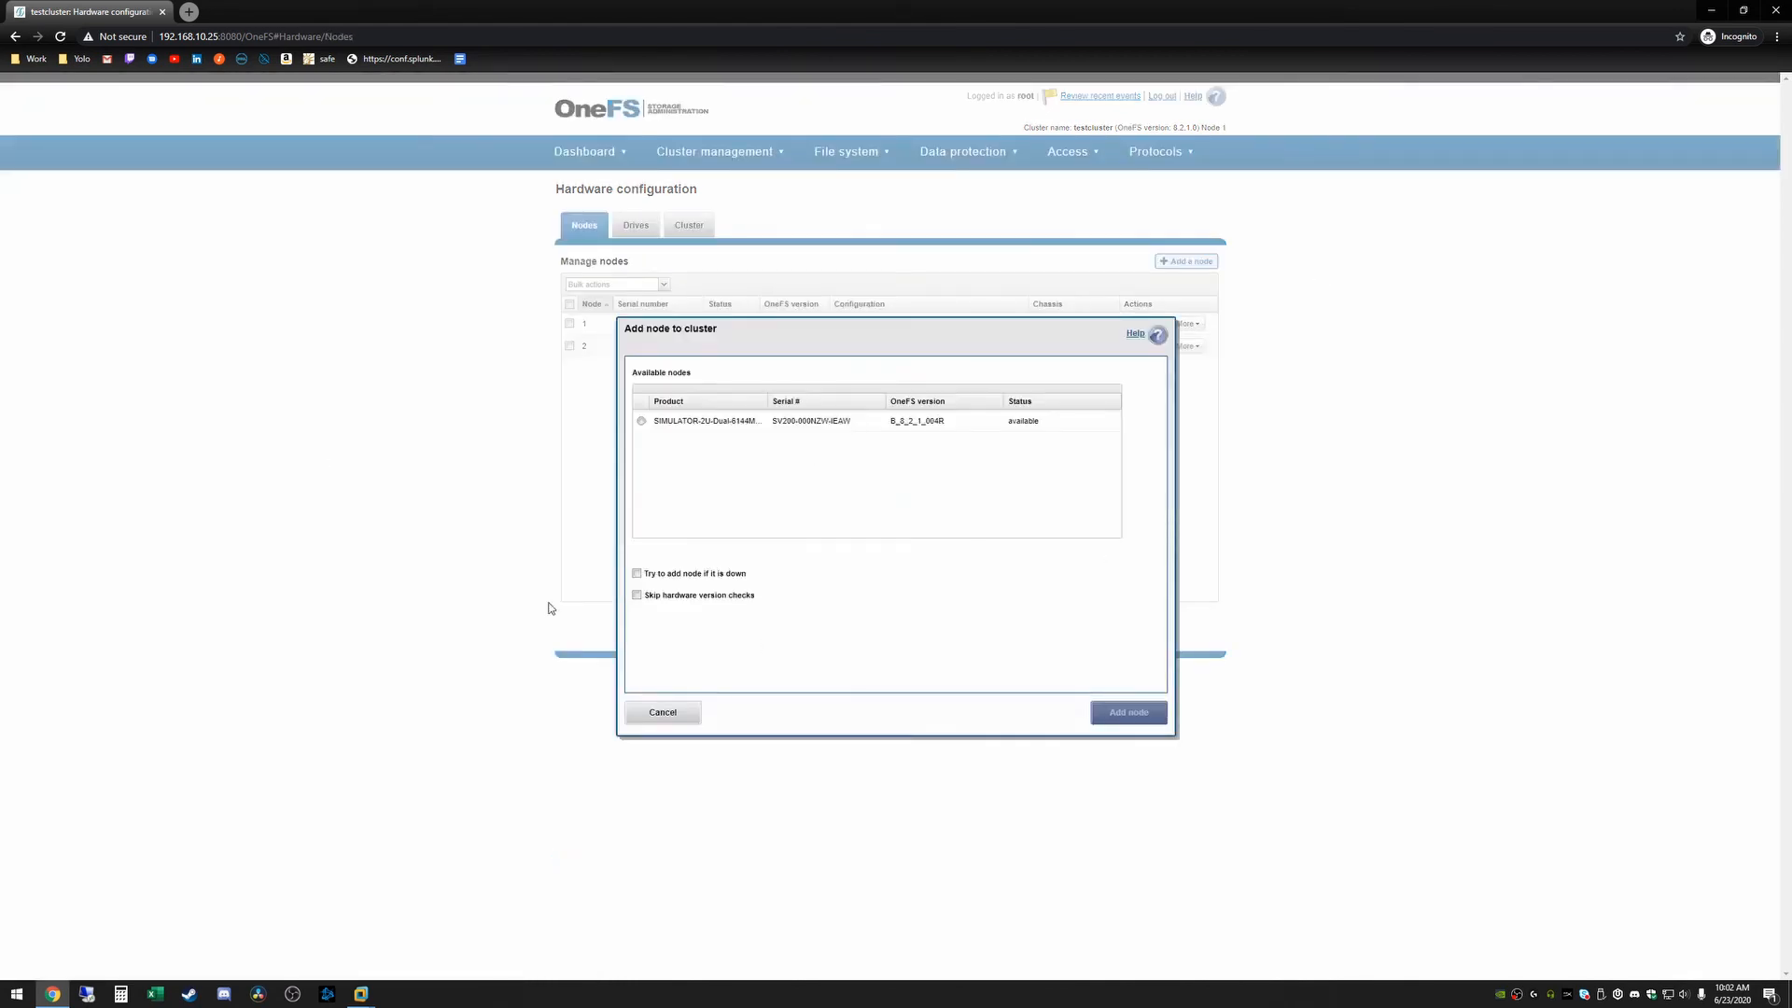
pyautogui.click(642, 422)
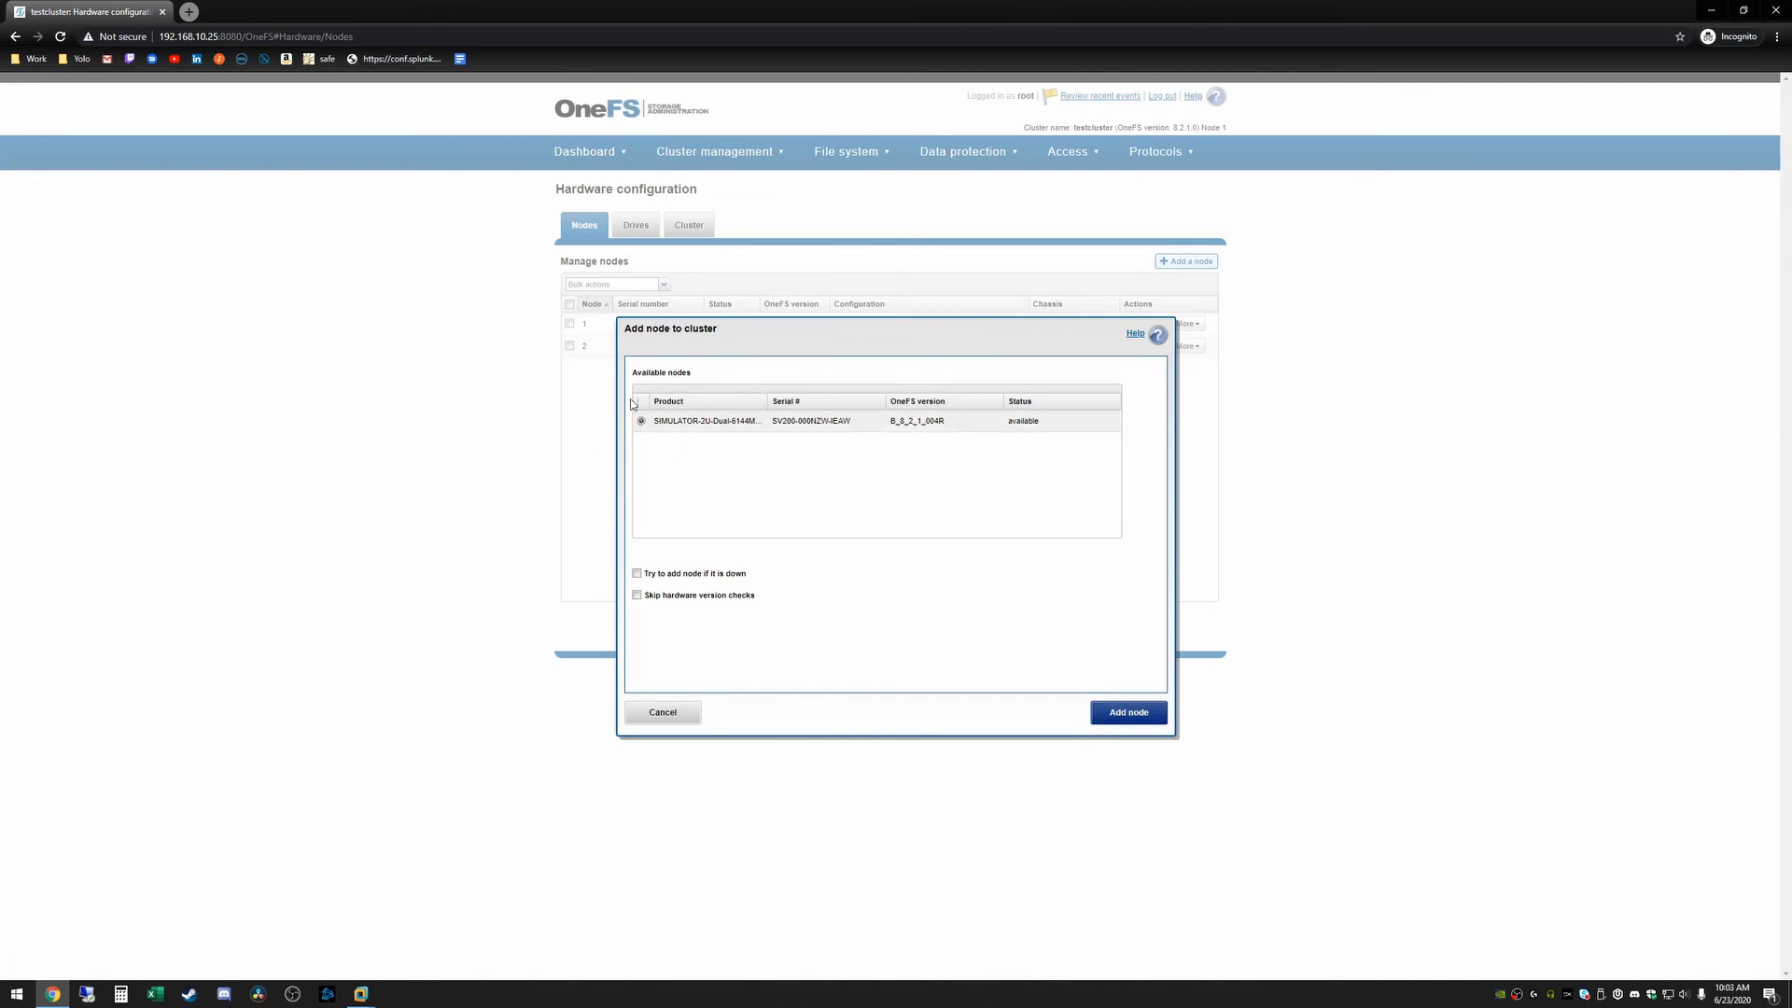
pyautogui.click(1128, 713)
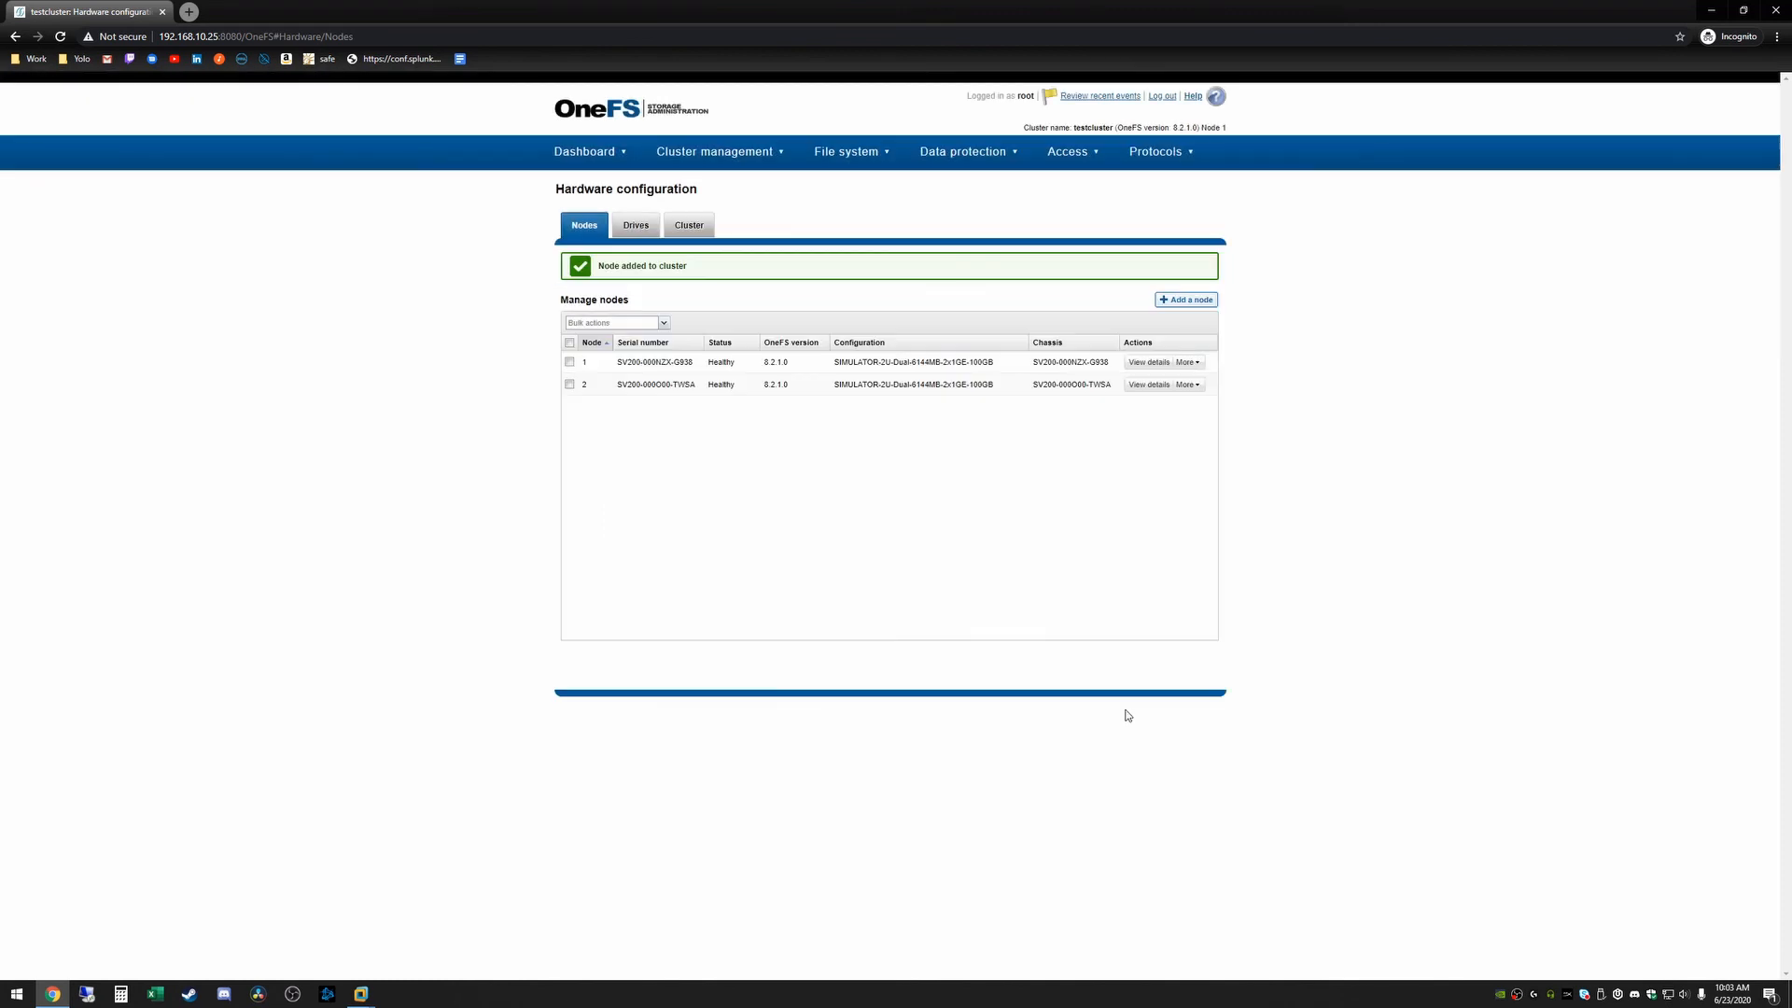
# Return to the cluster overview and check the status of the cluster's nodes and the OneFS version
pyautogui.moveTo(585, 152)
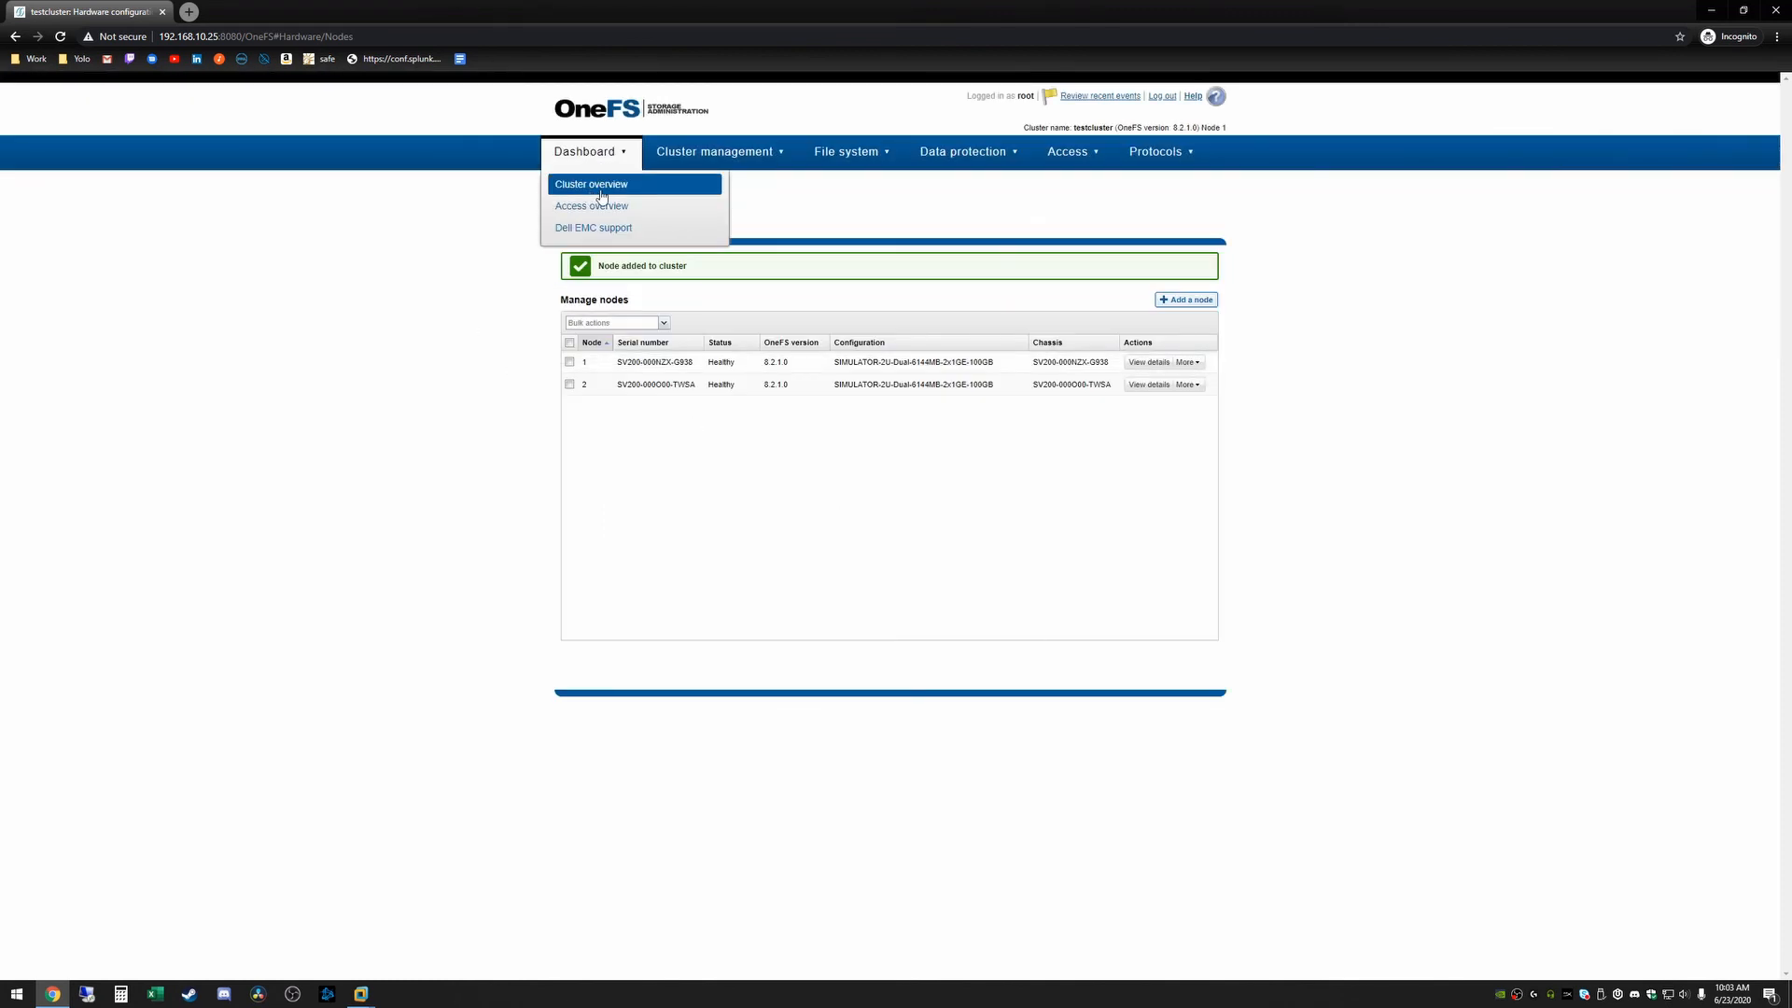
pyautogui.click(594, 187)
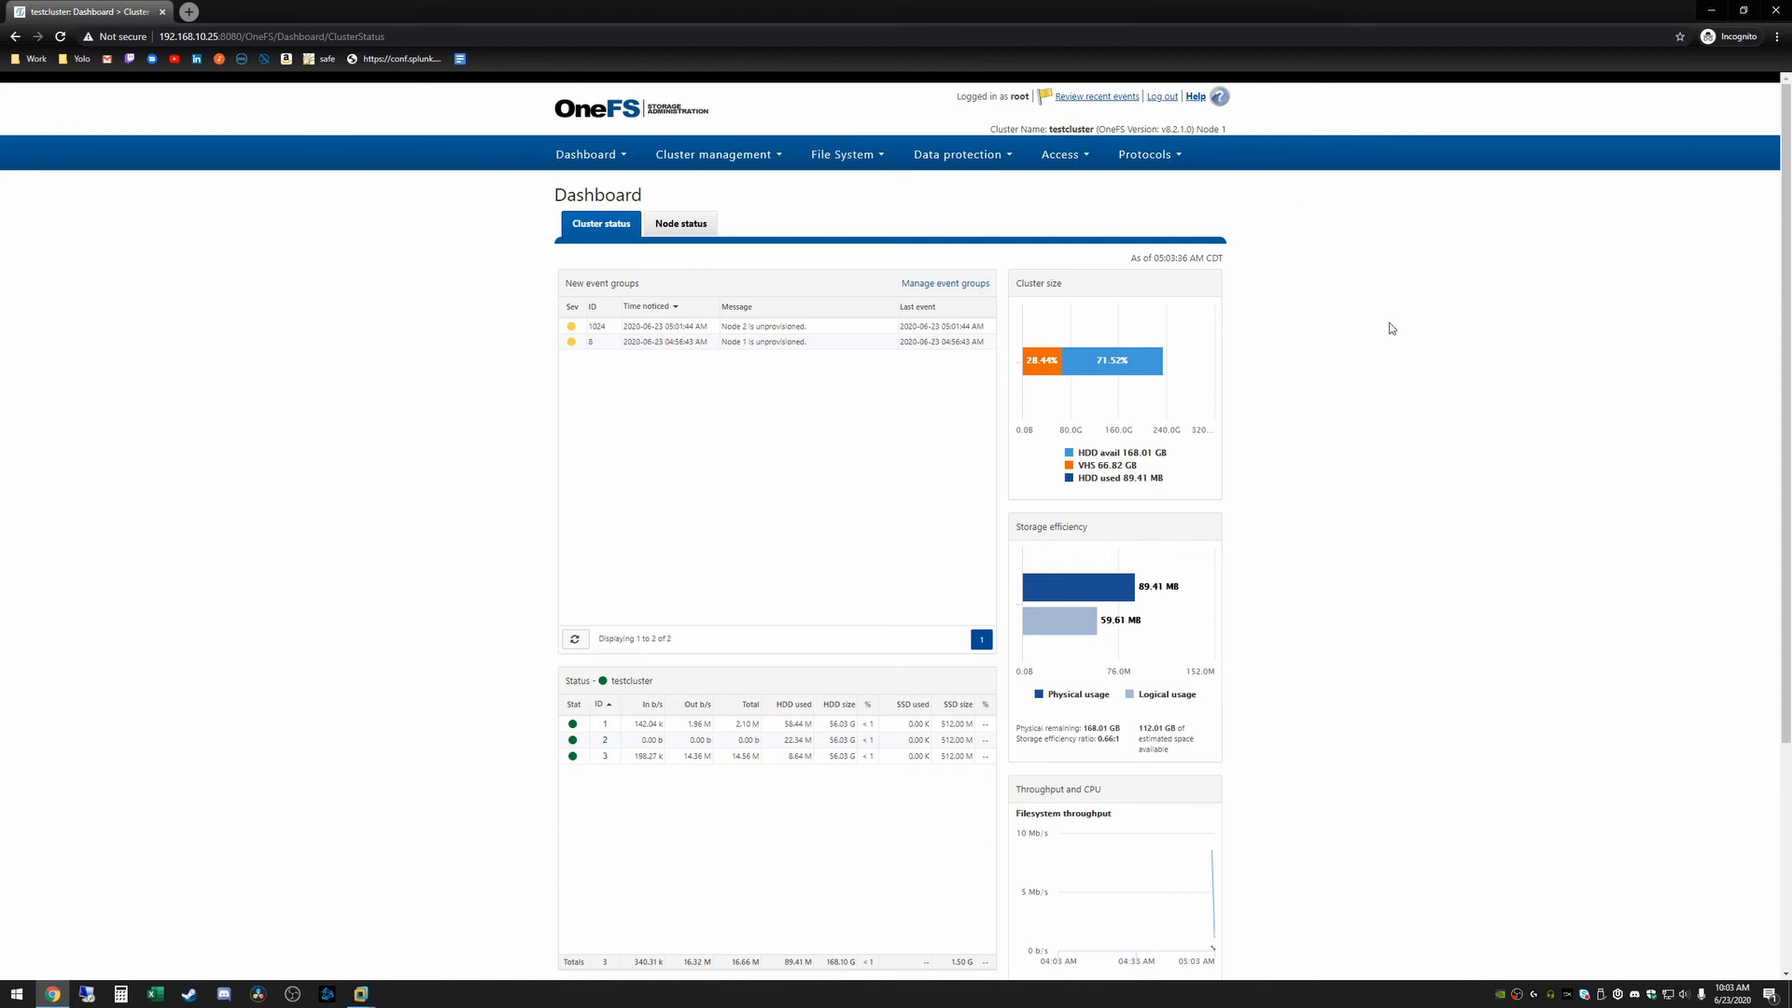
pyautogui.moveTo(1102, 130); pyautogui.dragTo(1168, 128)
pyautogui.click(1138, 125)
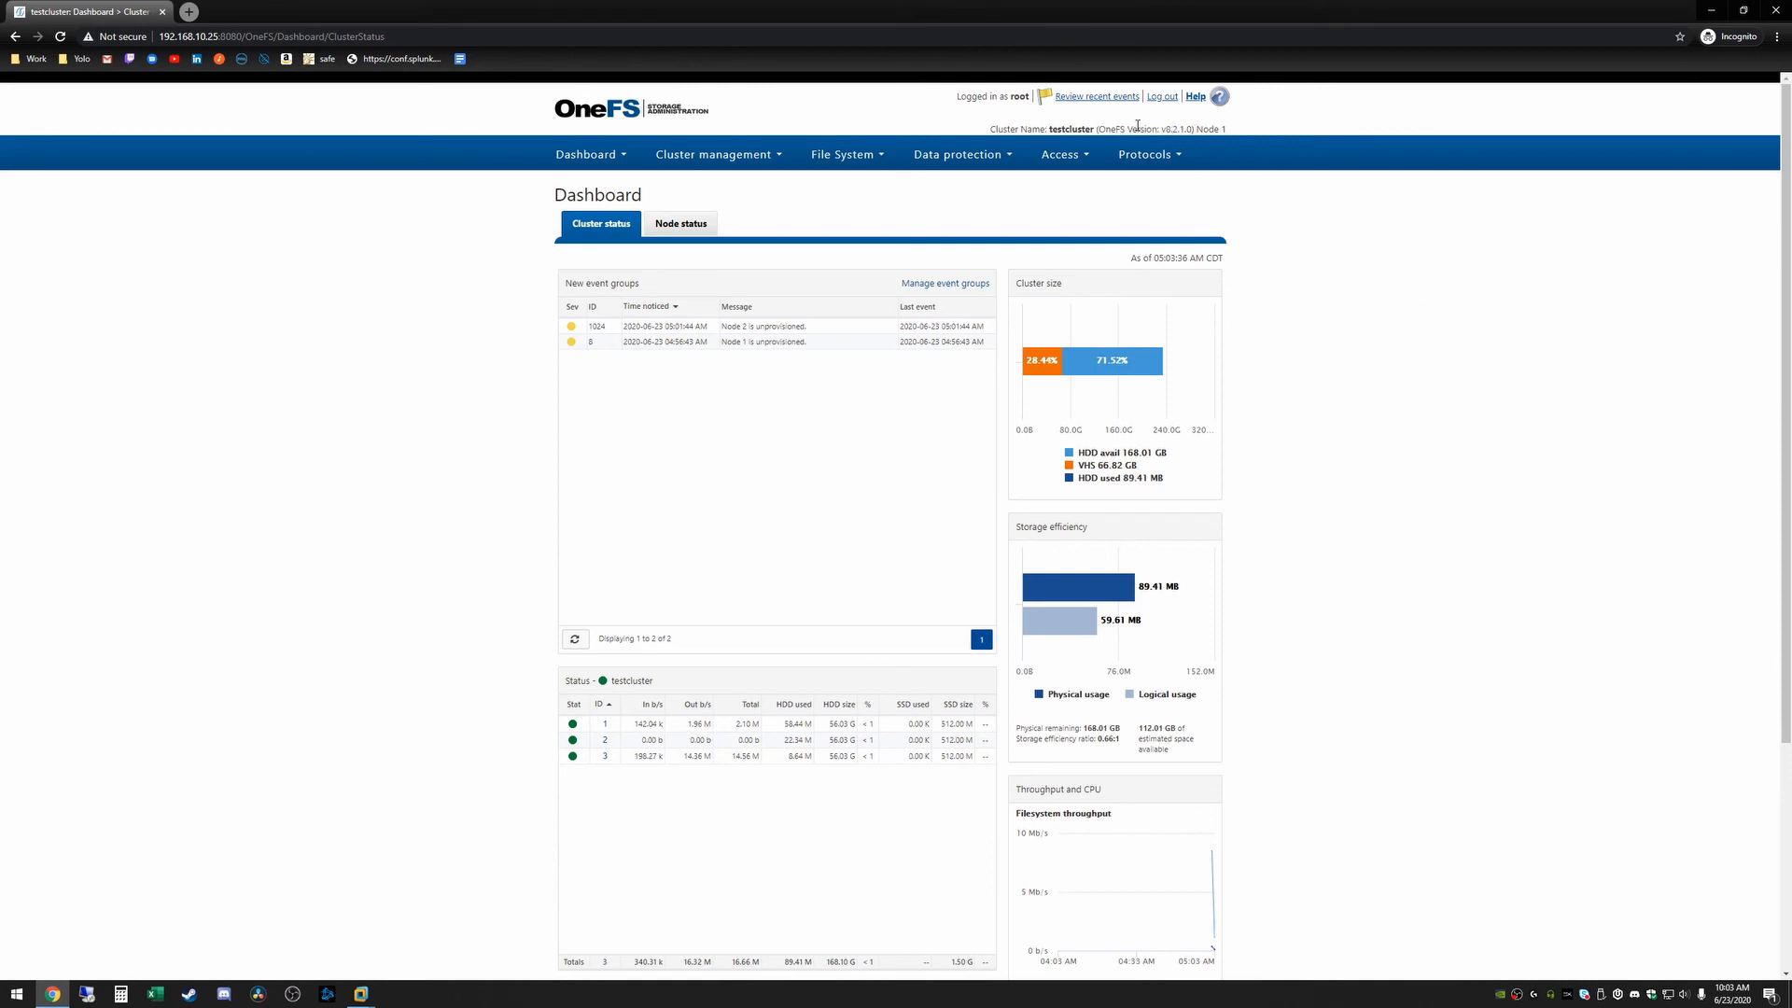